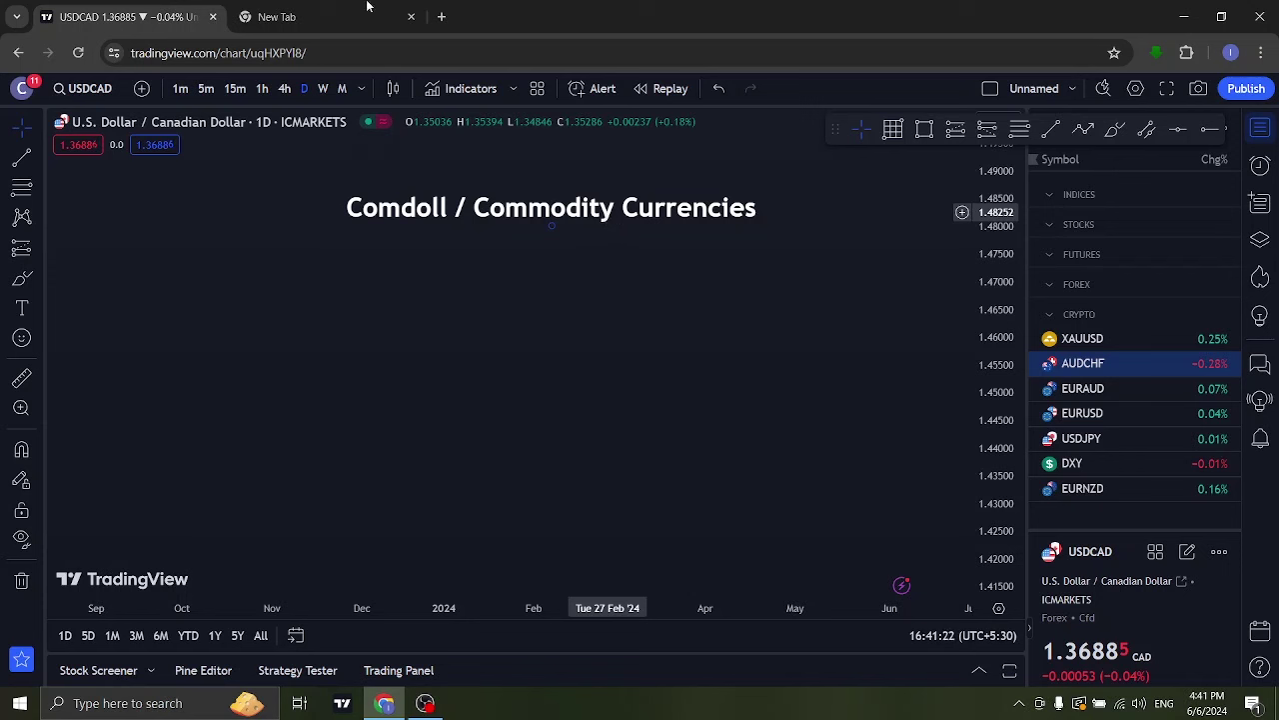
In the new tab, search Google for 'world largest oil producers' and scroll to the results.
click(309, 22)
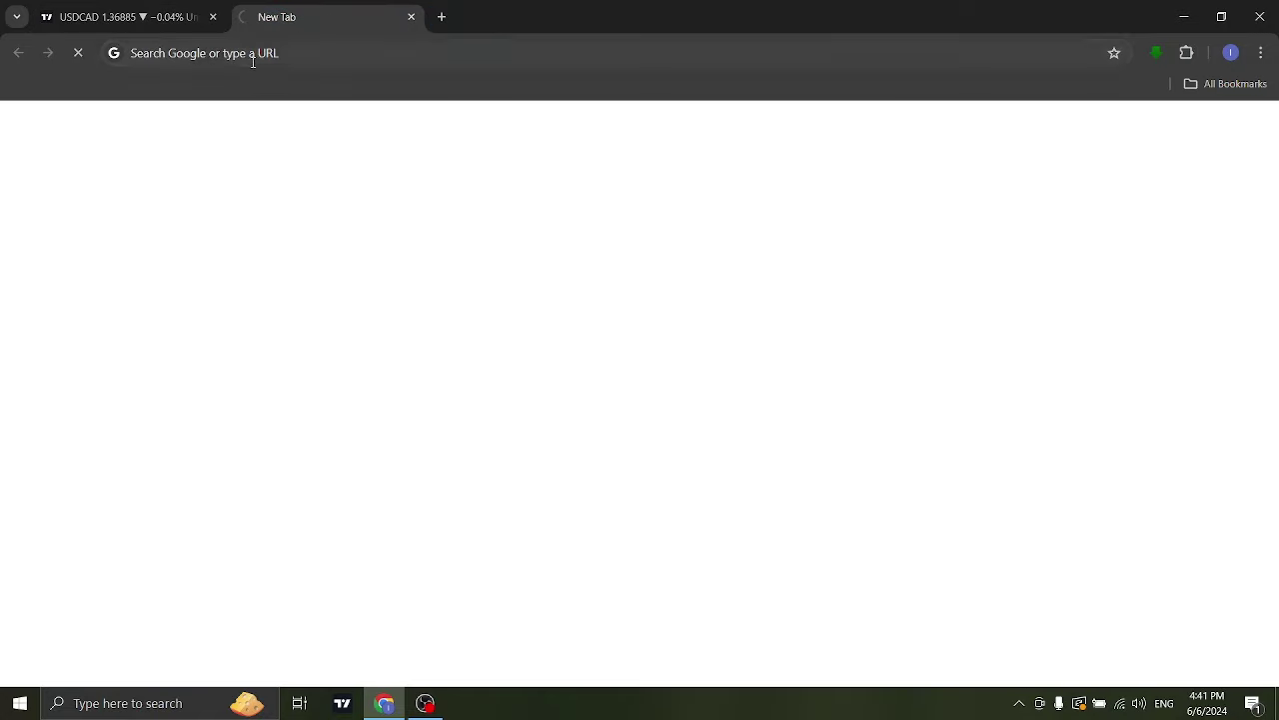
click(250, 54)
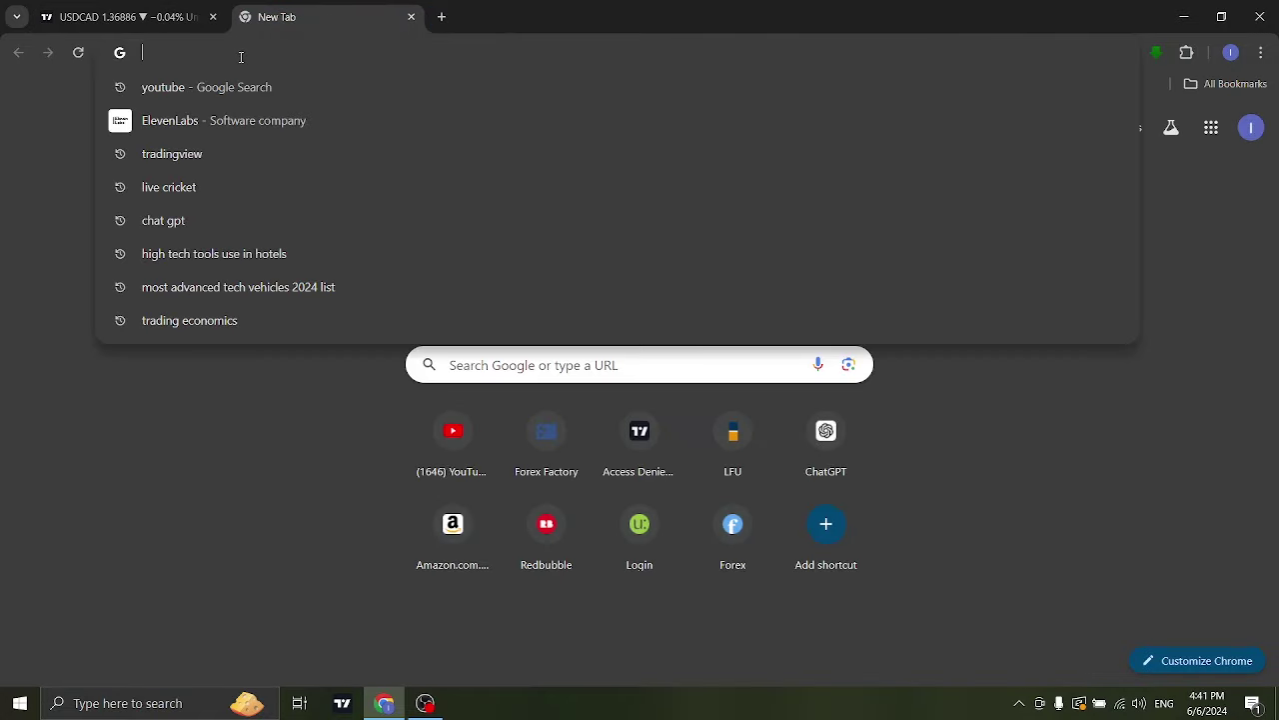
text(world)
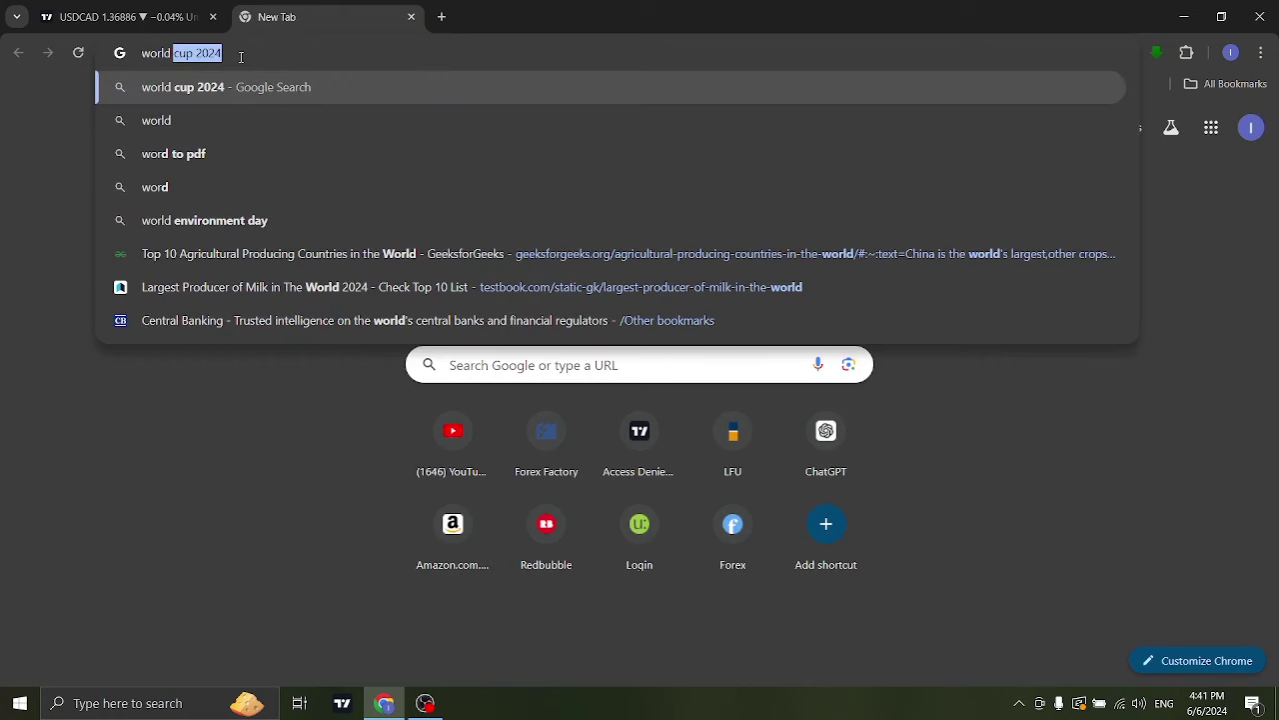
text( lar)
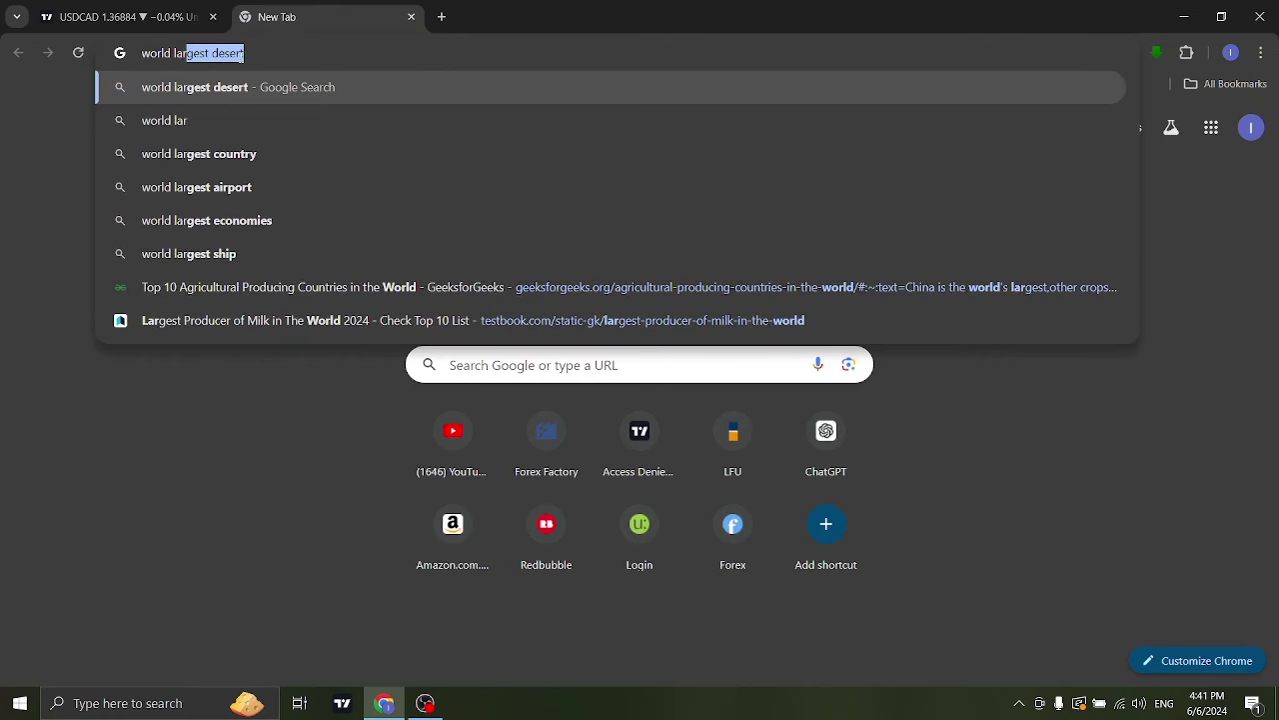
text(gest)
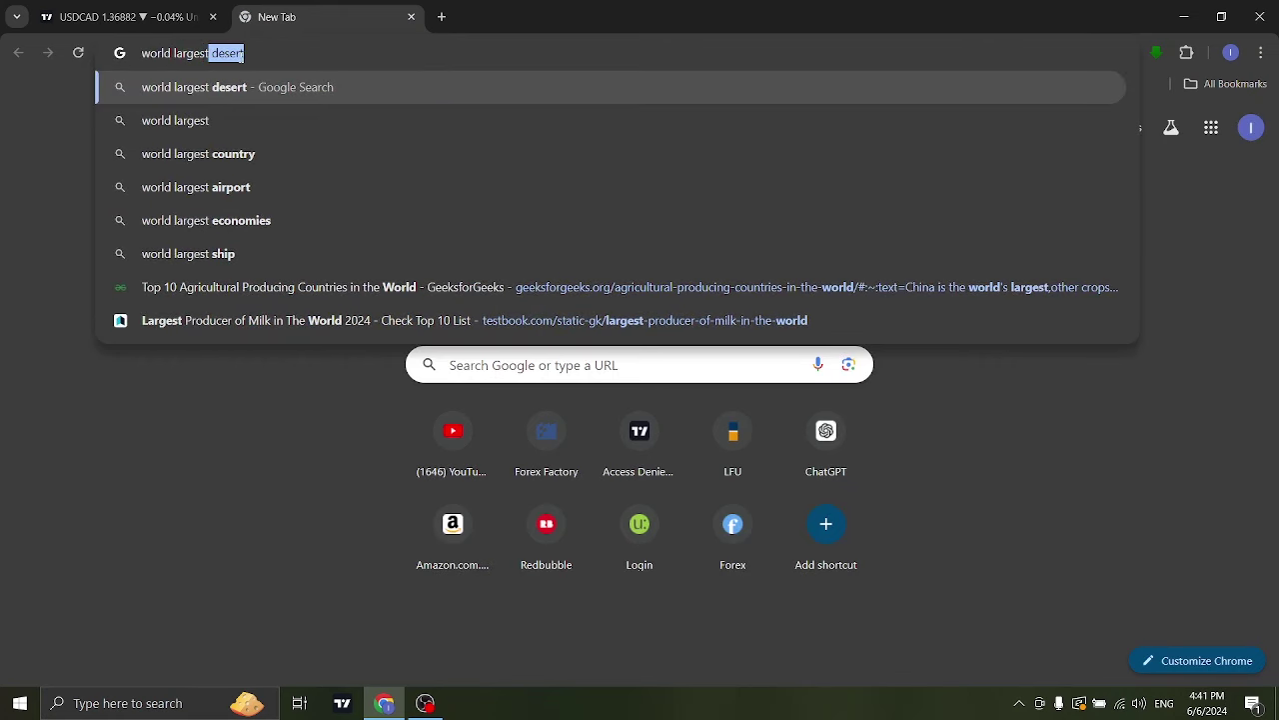
key(BackSpace)
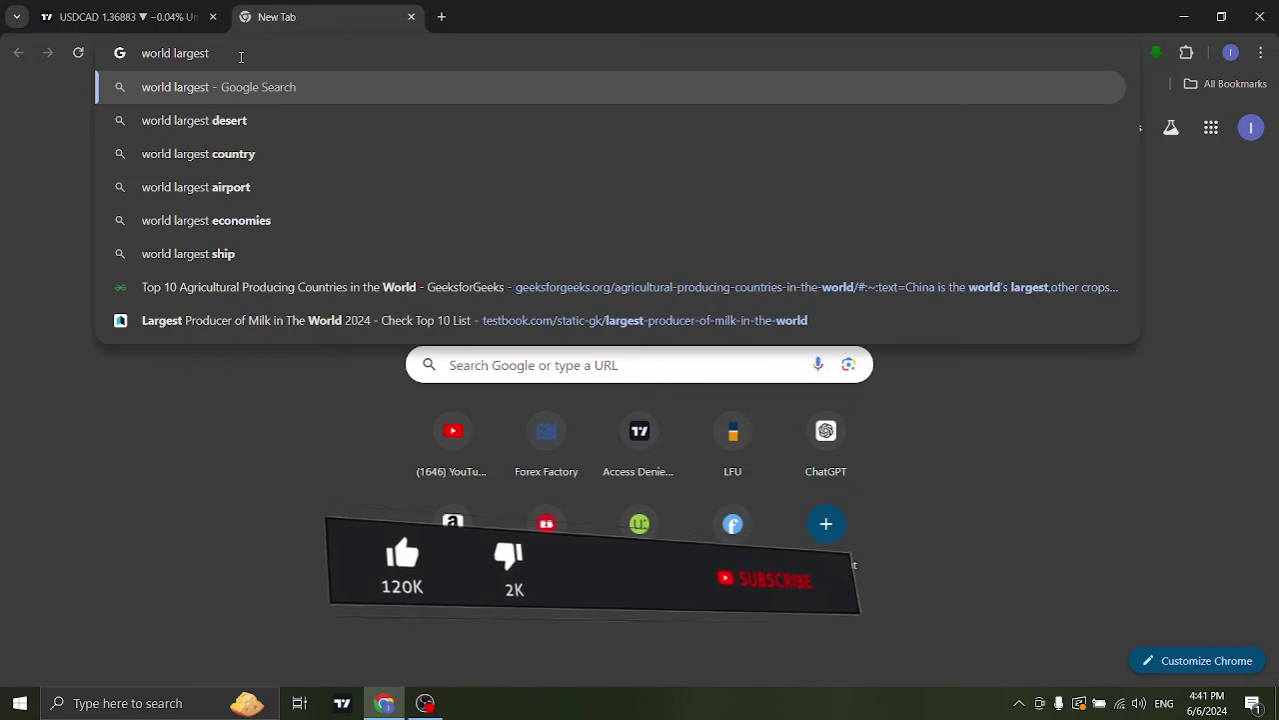
text( oil)
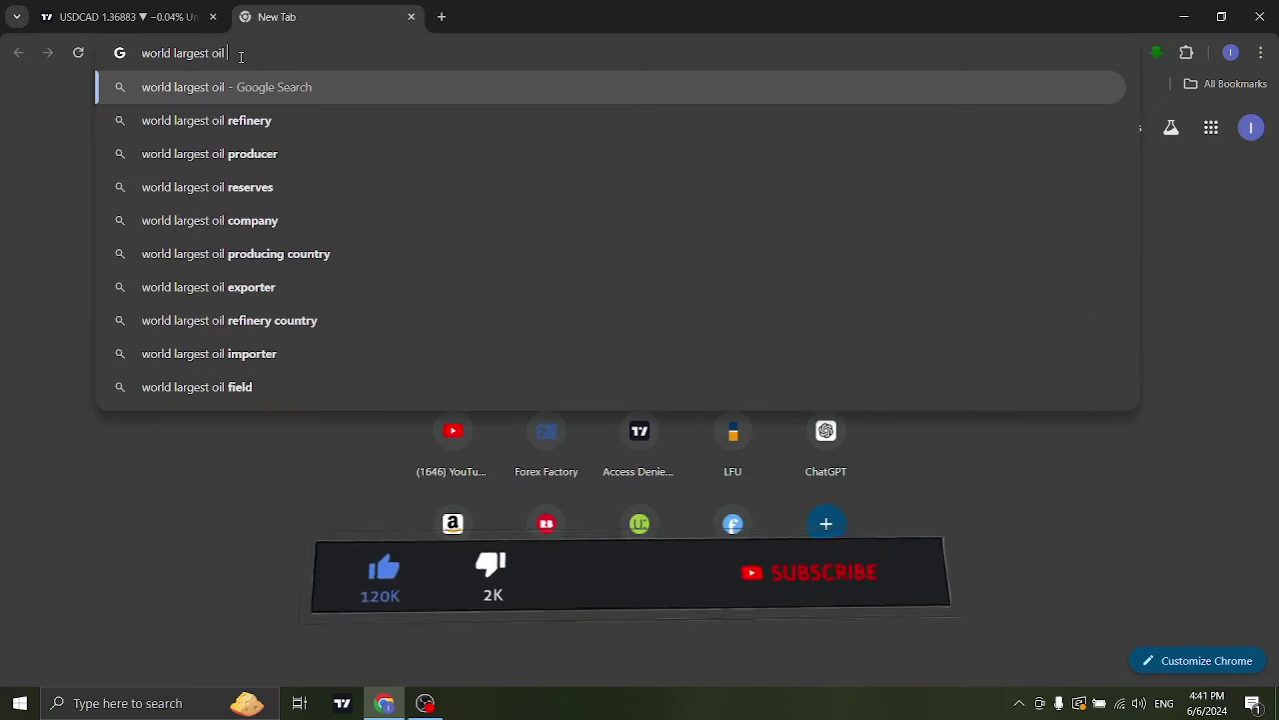
text( prod)
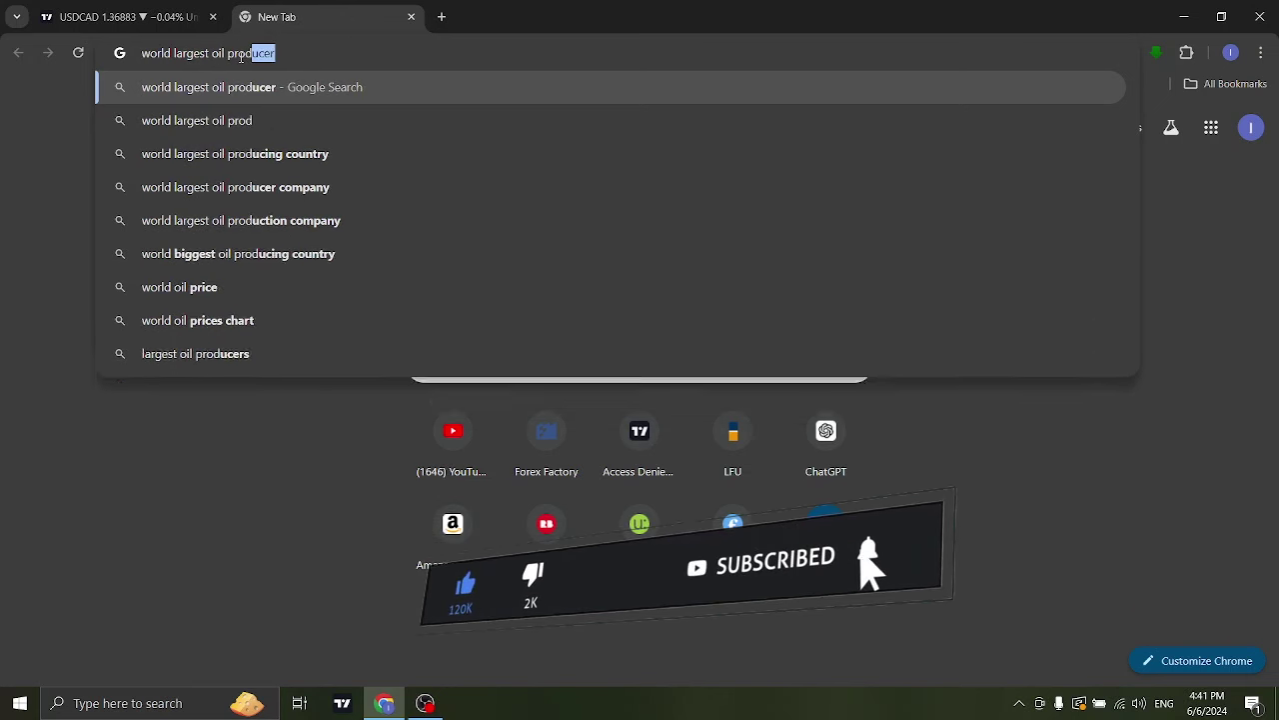
text(ucers)
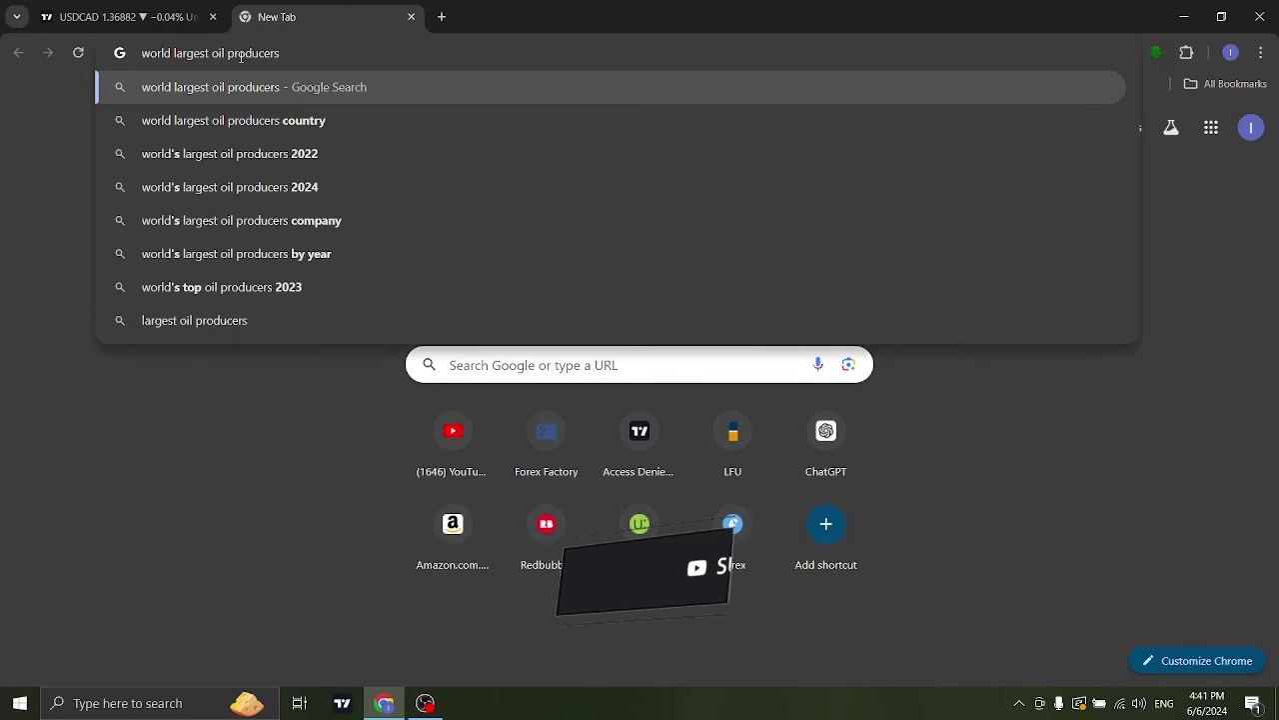
key(Return)
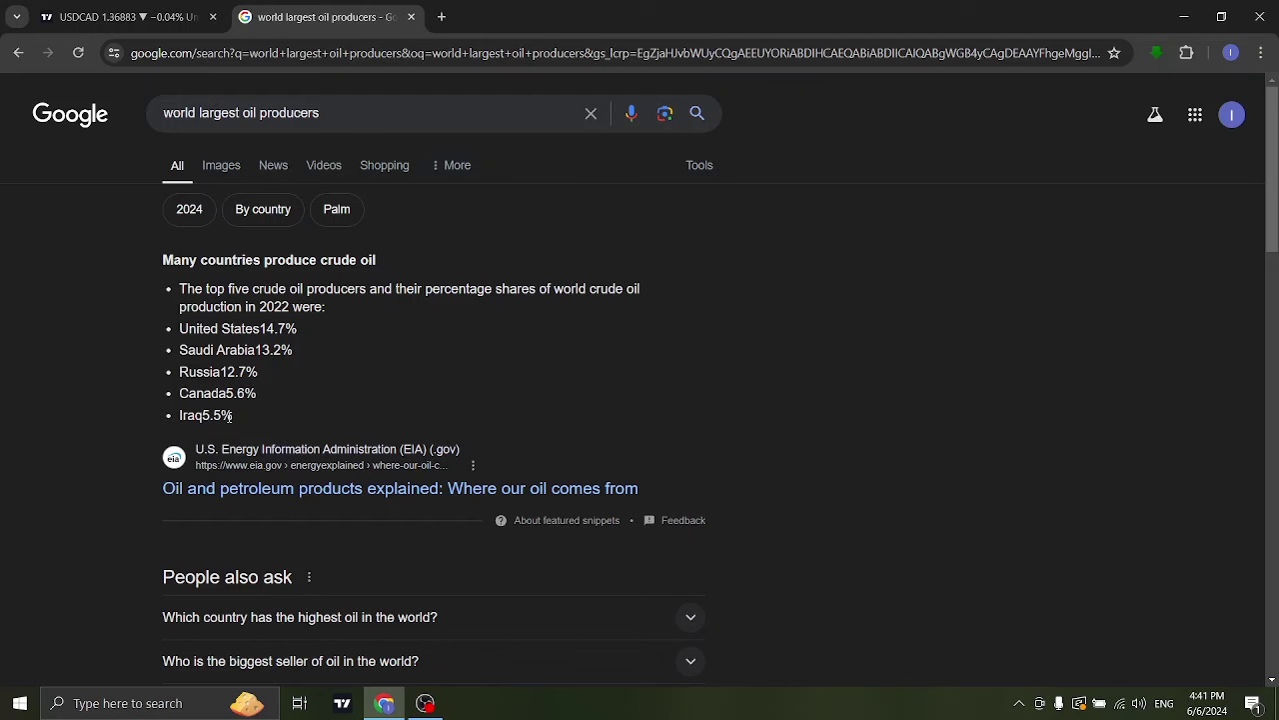
scroll(408, 428, down, 5)
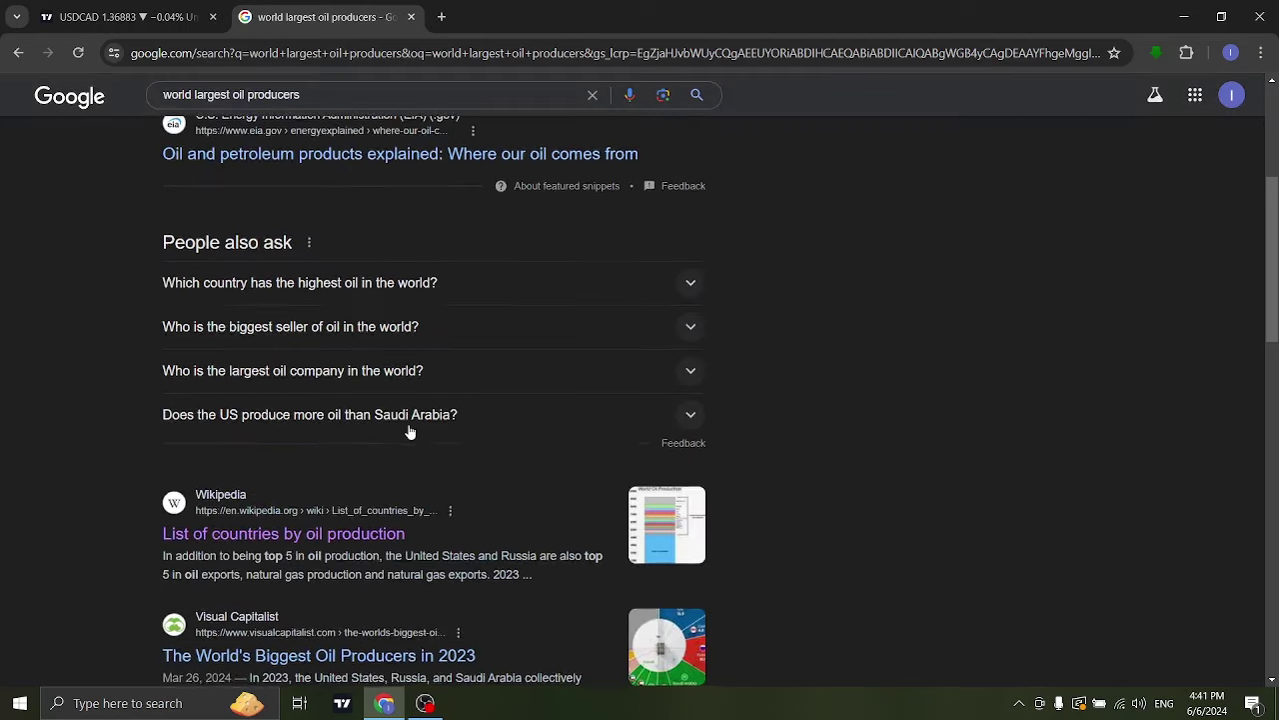
Open Wikipedia's 'List of countries by oil production' and scroll to the country ranking.
click(290, 372)
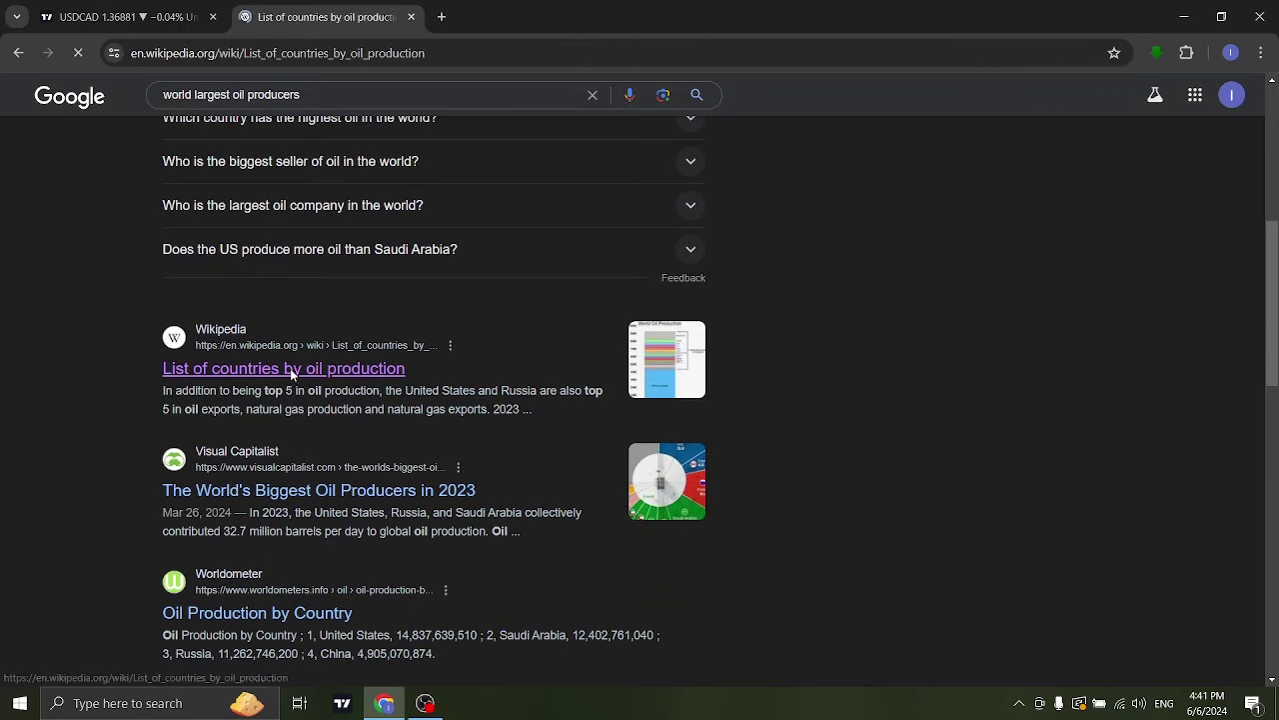
scroll(449, 415, down, 4)
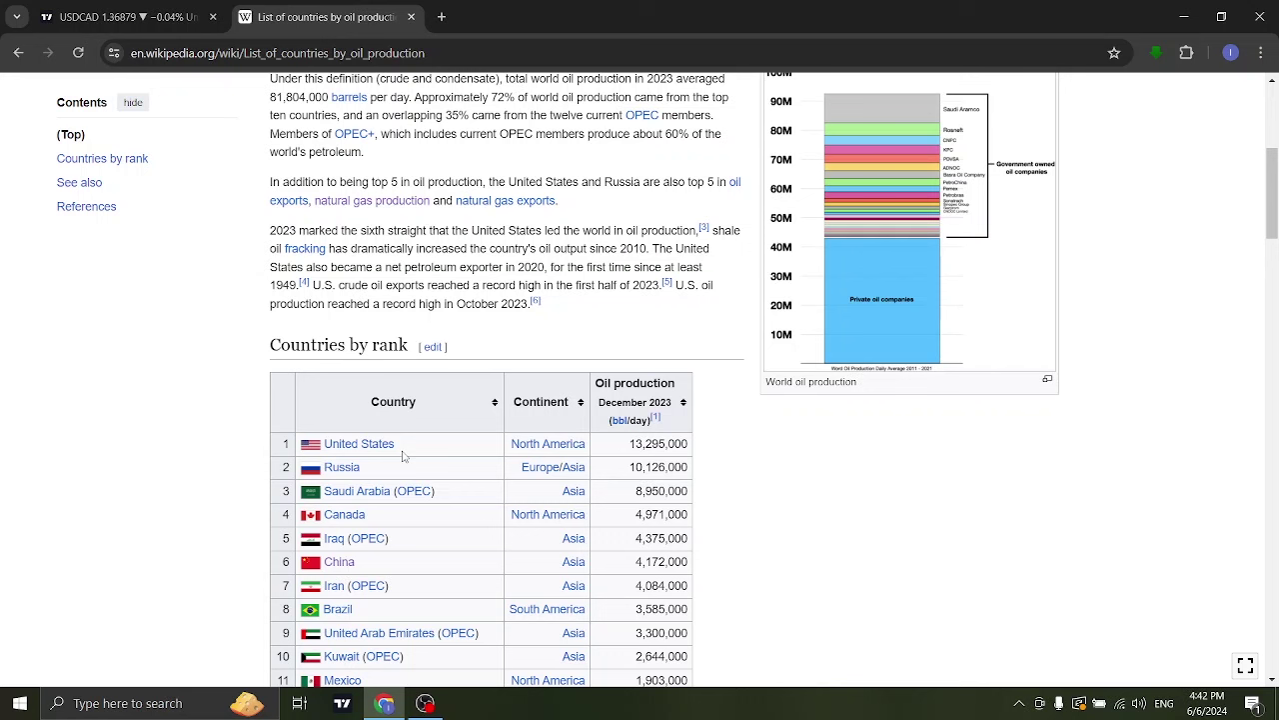
Go back to the oil producers search results and scroll to the top.
click(18, 52)
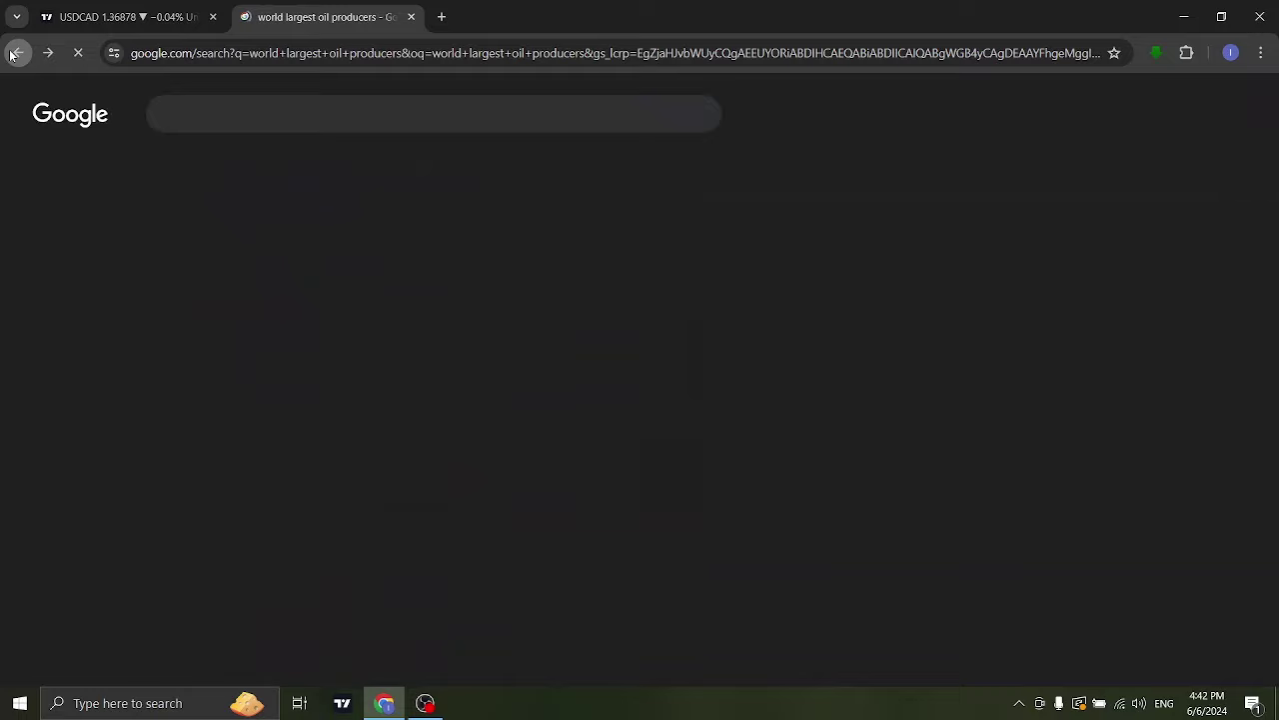
scroll(331, 95, up, 5)
scroll(386, 176, up, 1)
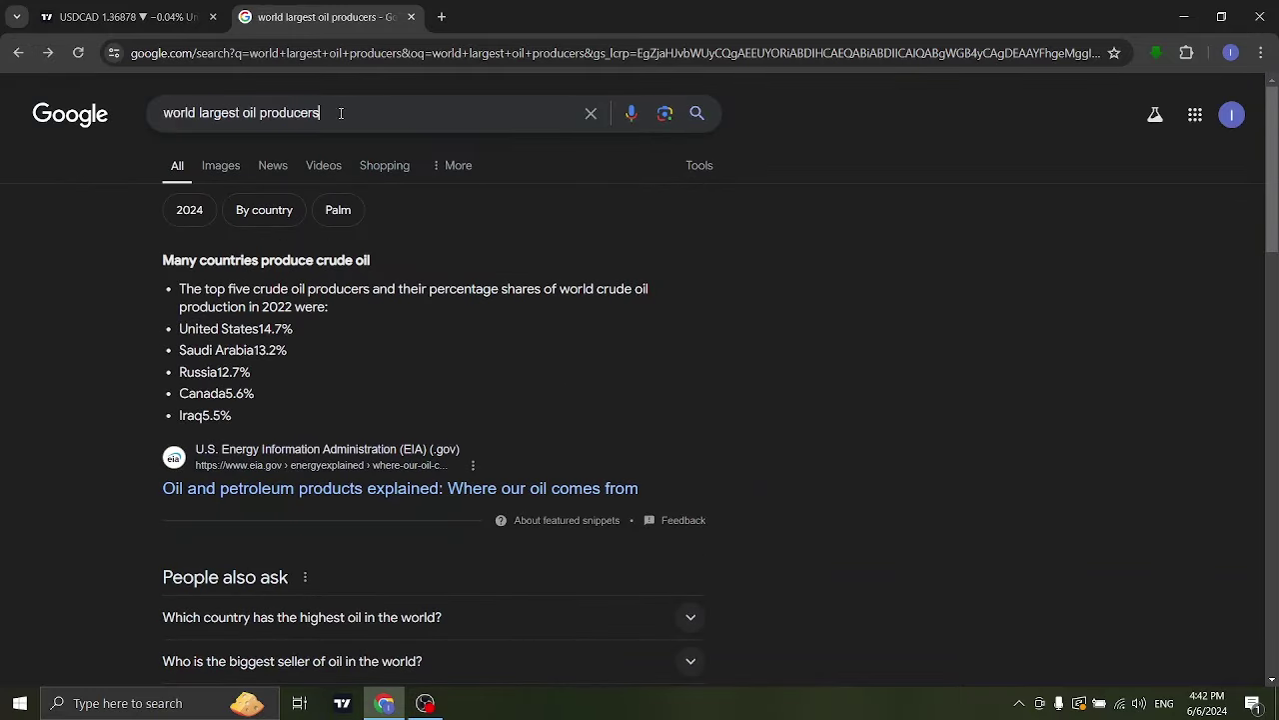
Replace 'oil' with 'gold' to search 'world largest gold producers' and scroll down the results.
drag(343, 113, 163, 107)
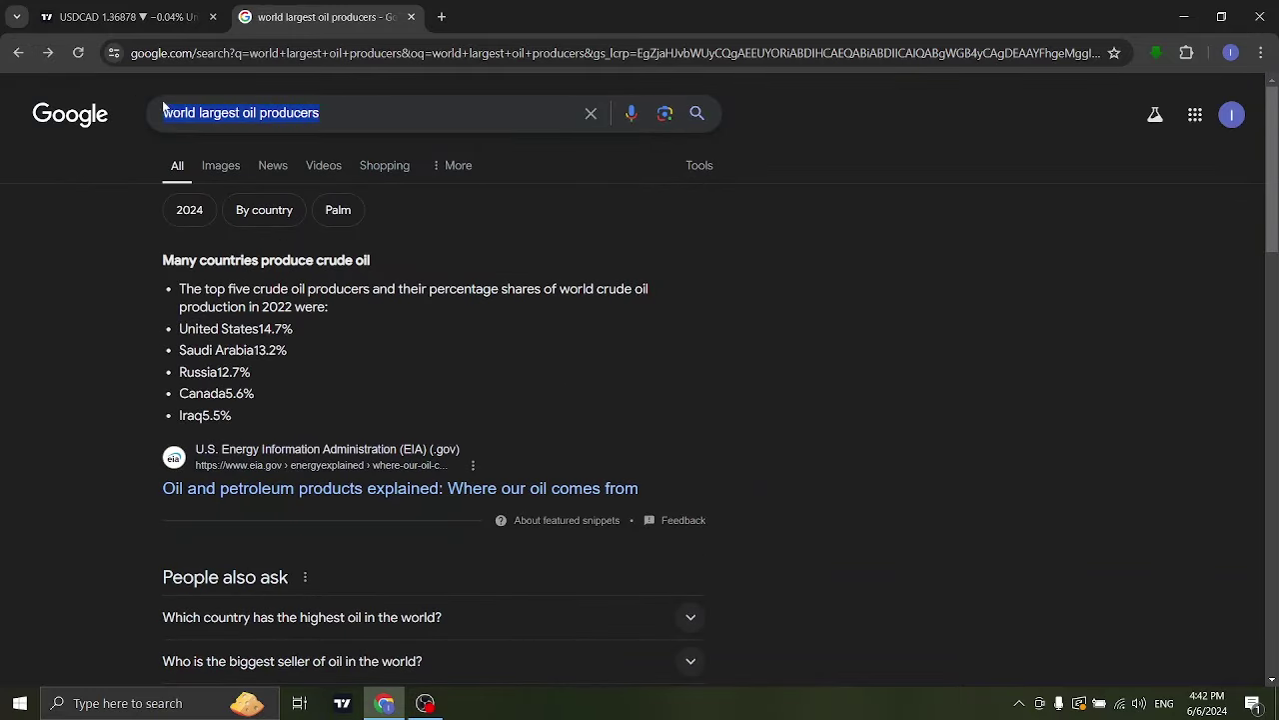
click(307, 115)
drag(257, 113, 243, 115)
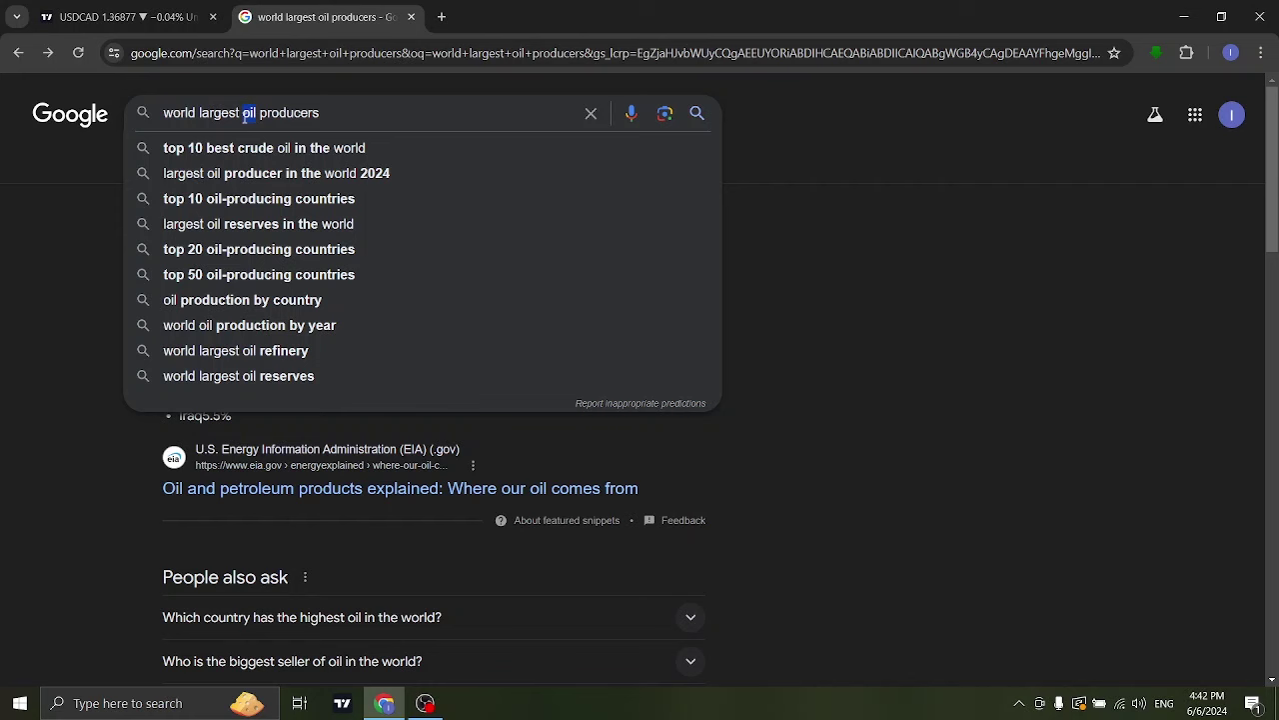
text(gold)
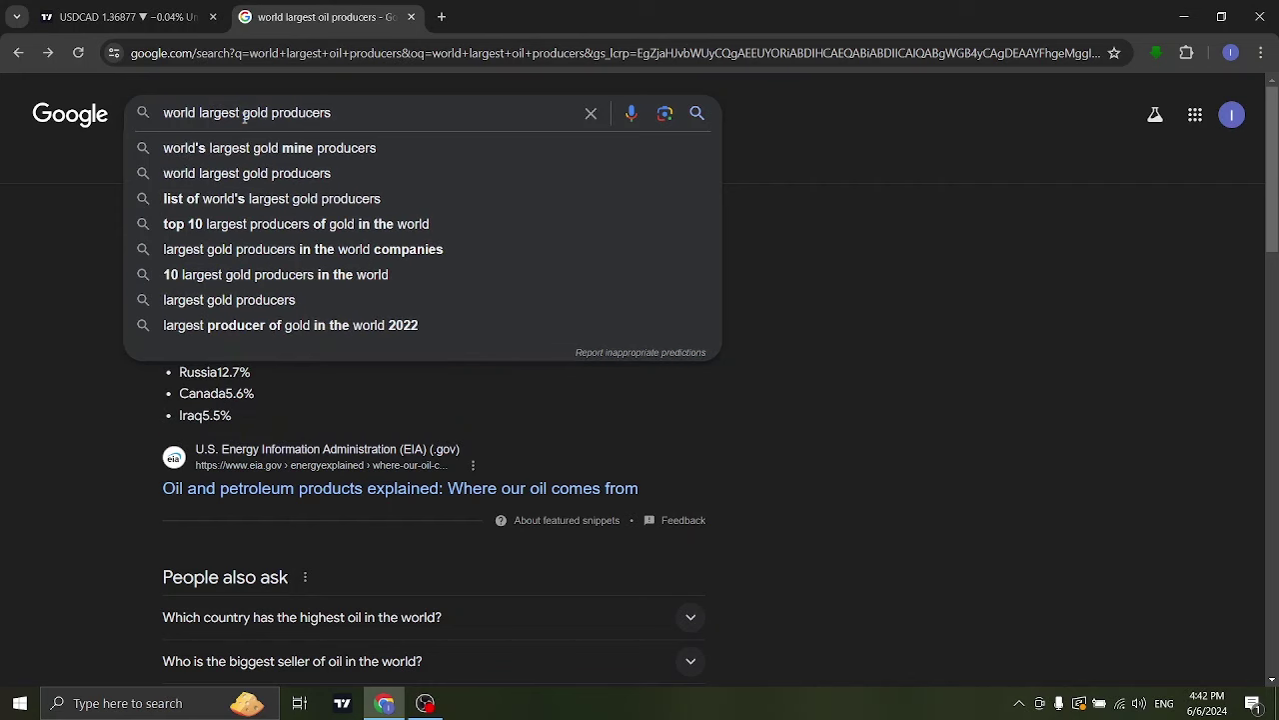
key(Return)
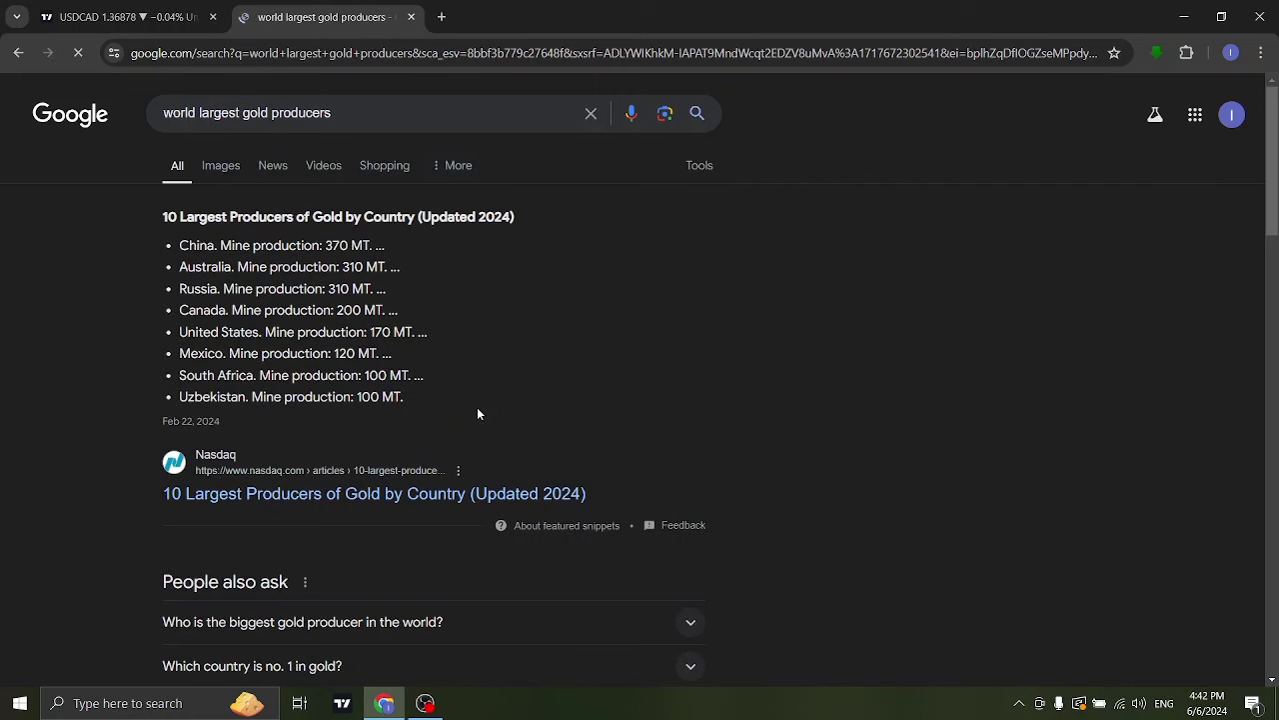
scroll(480, 543, down, 2)
scroll(430, 534, down, 2)
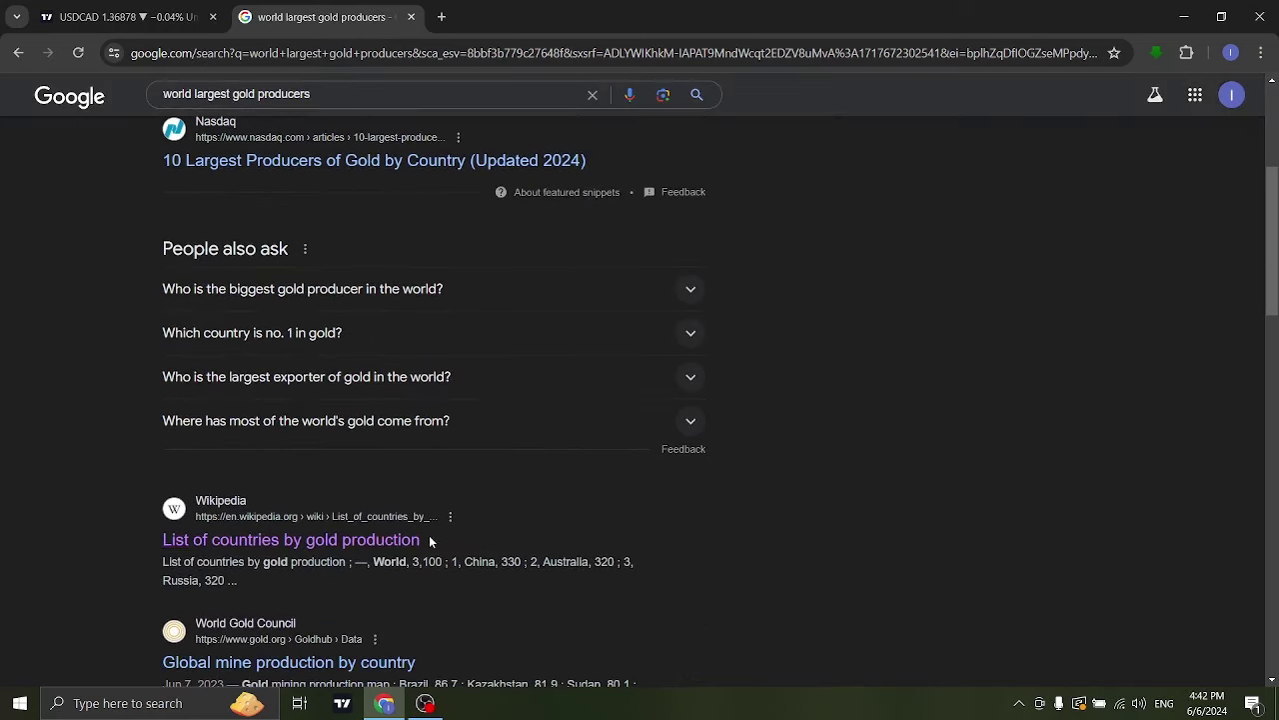
Open Wikipedia's 'List of countries by gold production' and scroll to its country table.
click(347, 541)
scroll(365, 342, down, 2)
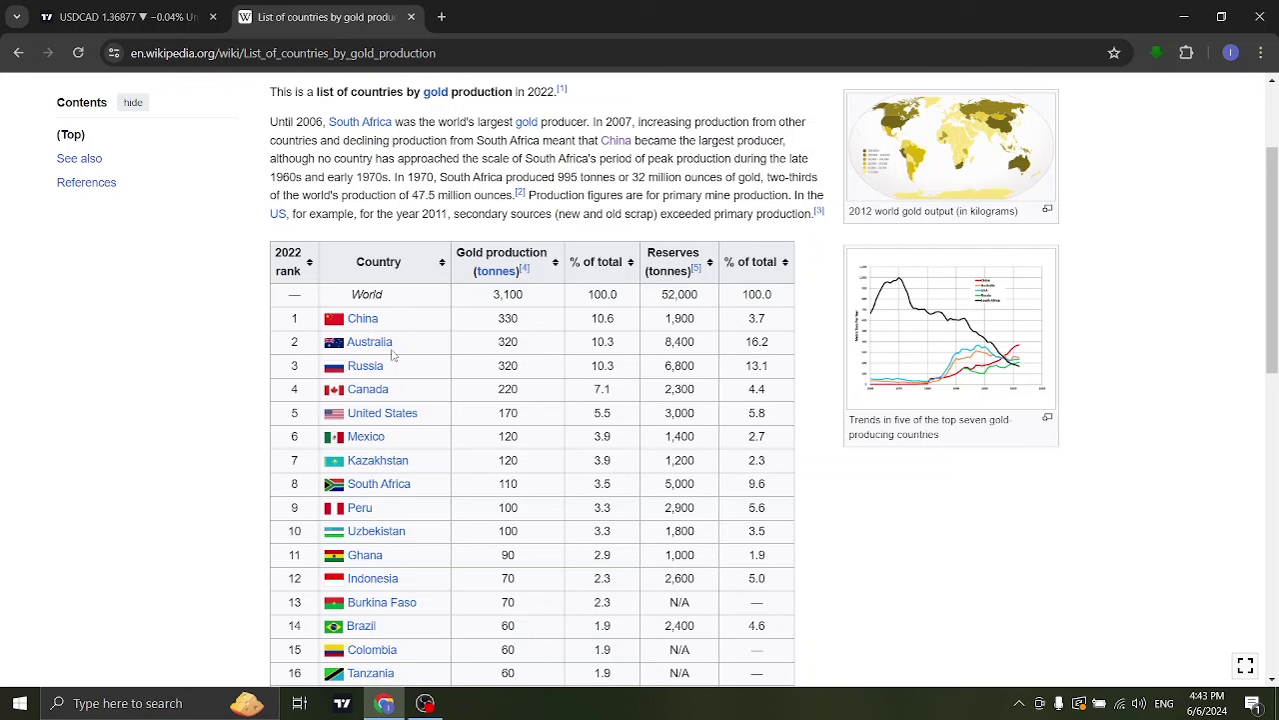
Switch to the TradingView USDCAD chart tab.
click(143, 20)
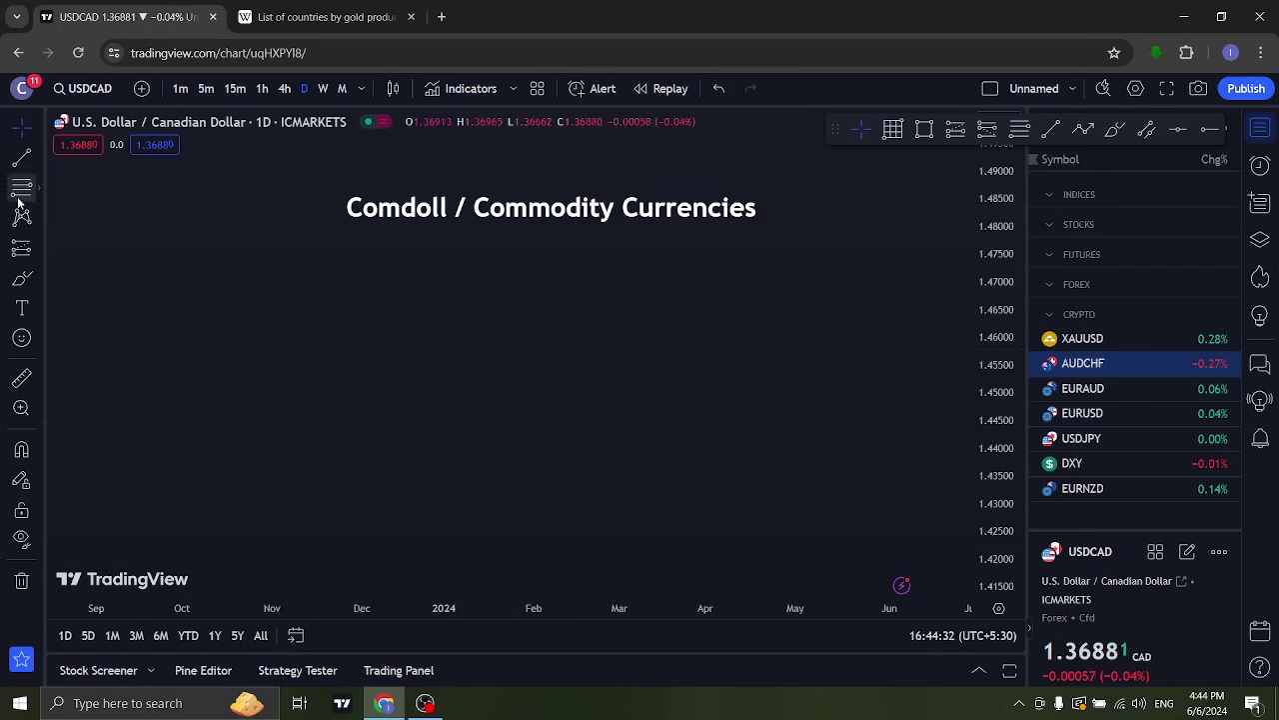
With the Brush tool, draw a U-shaped stroke near the chart's left edge.
click(22, 277)
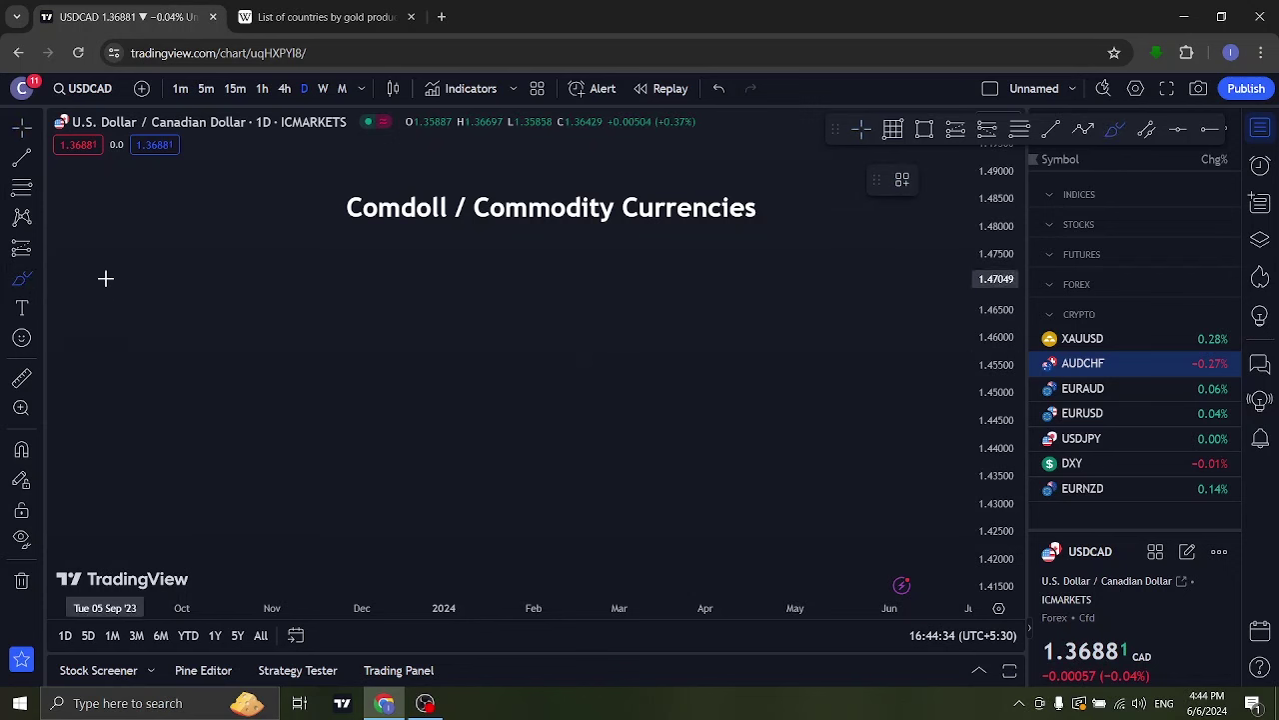
mouse_move(105, 268)
mouse_down()
mouse_move(113, 296)
mouse_move(130, 300)
mouse_up()
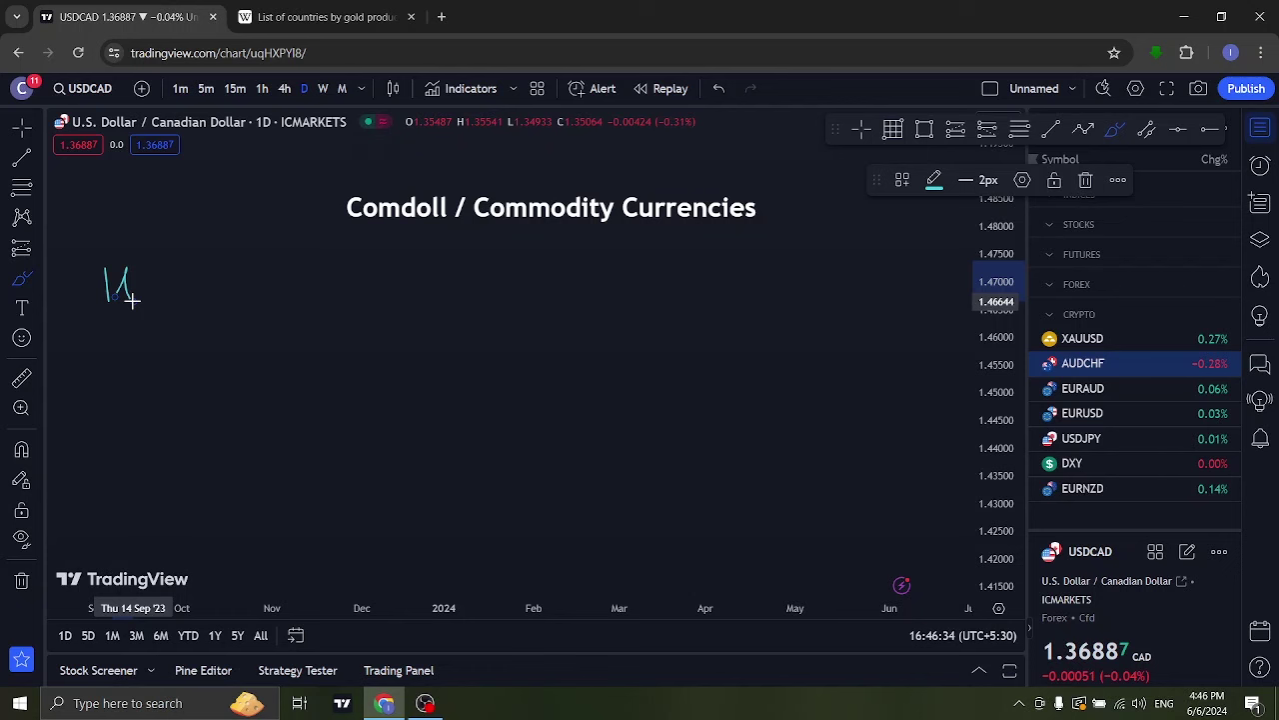
Keep the Brush active and draw an arrow to the right of the U, ending in a handwritten 'CAD'.
click(19, 289)
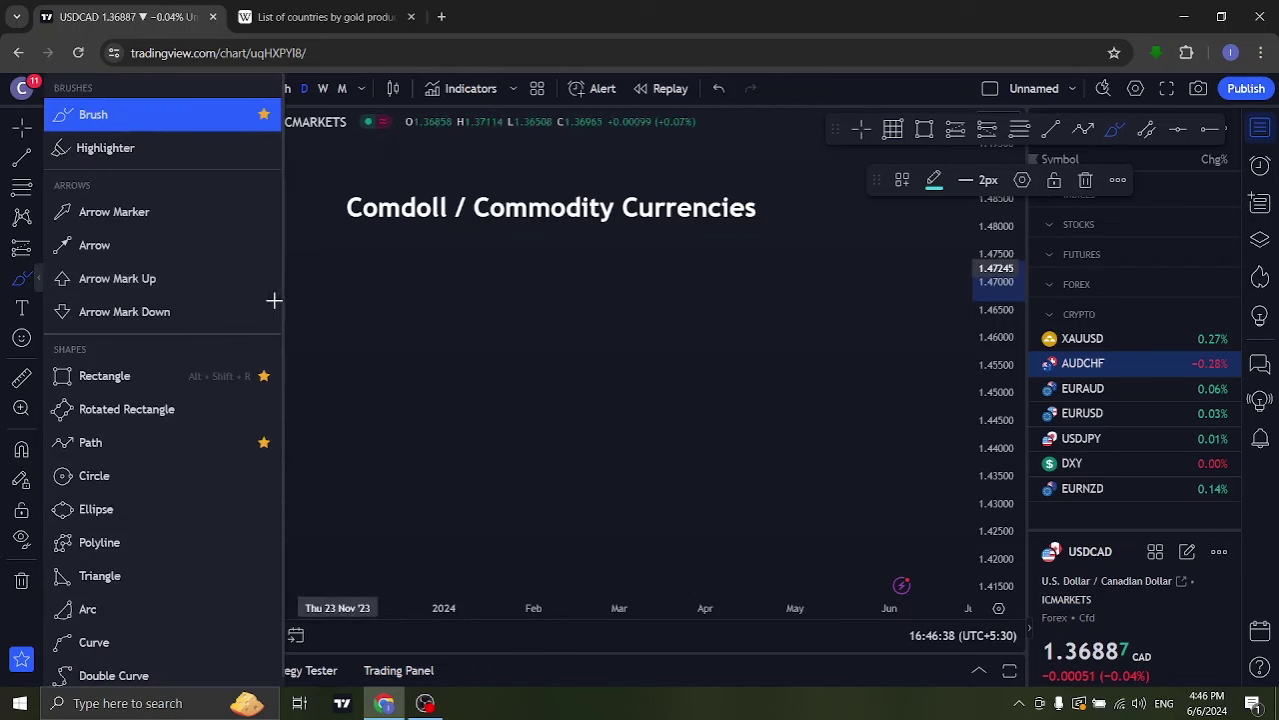
click(335, 217)
mouse_move(158, 288)
mouse_down()
mouse_move(263, 287)
mouse_move(256, 308)
mouse_up()
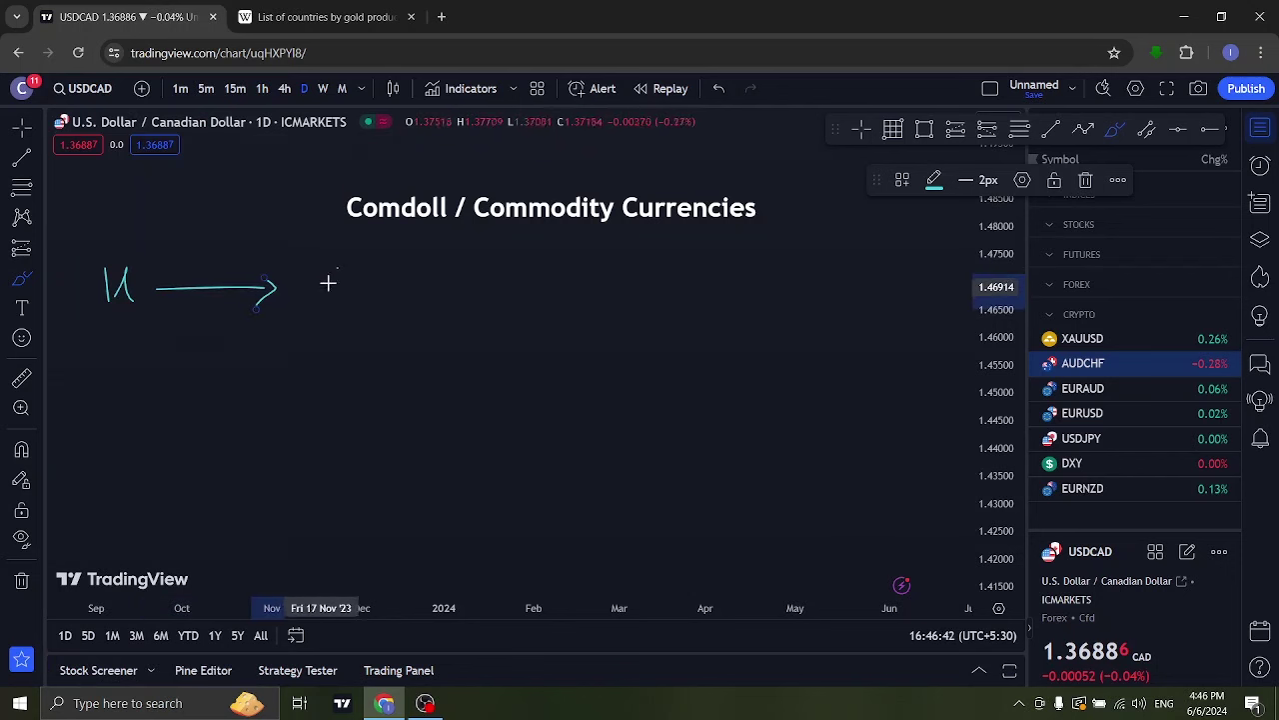
mouse_move(337, 283)
mouse_down()
mouse_move(340, 308)
mouse_move(388, 318)
mouse_move(380, 299)
mouse_move(402, 315)
mouse_up()
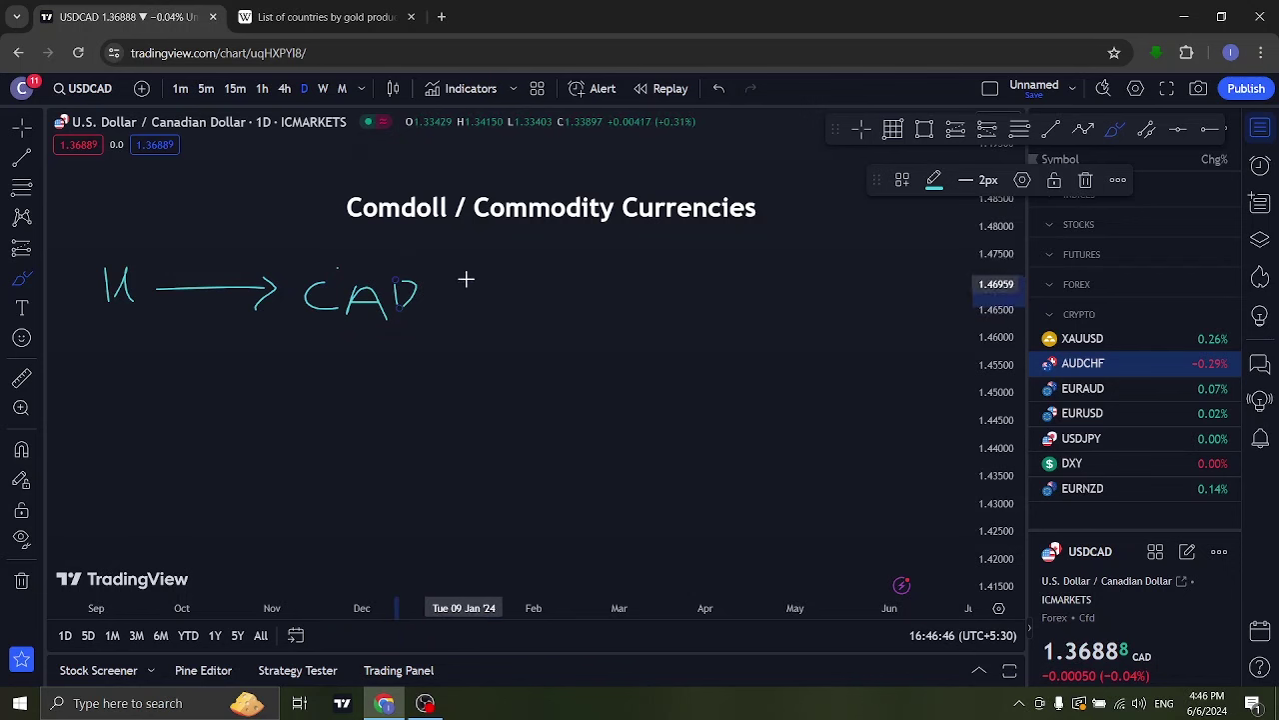
mouse_move(462, 280)
mouse_down()
mouse_move(466, 318)
mouse_move(507, 274)
mouse_up()
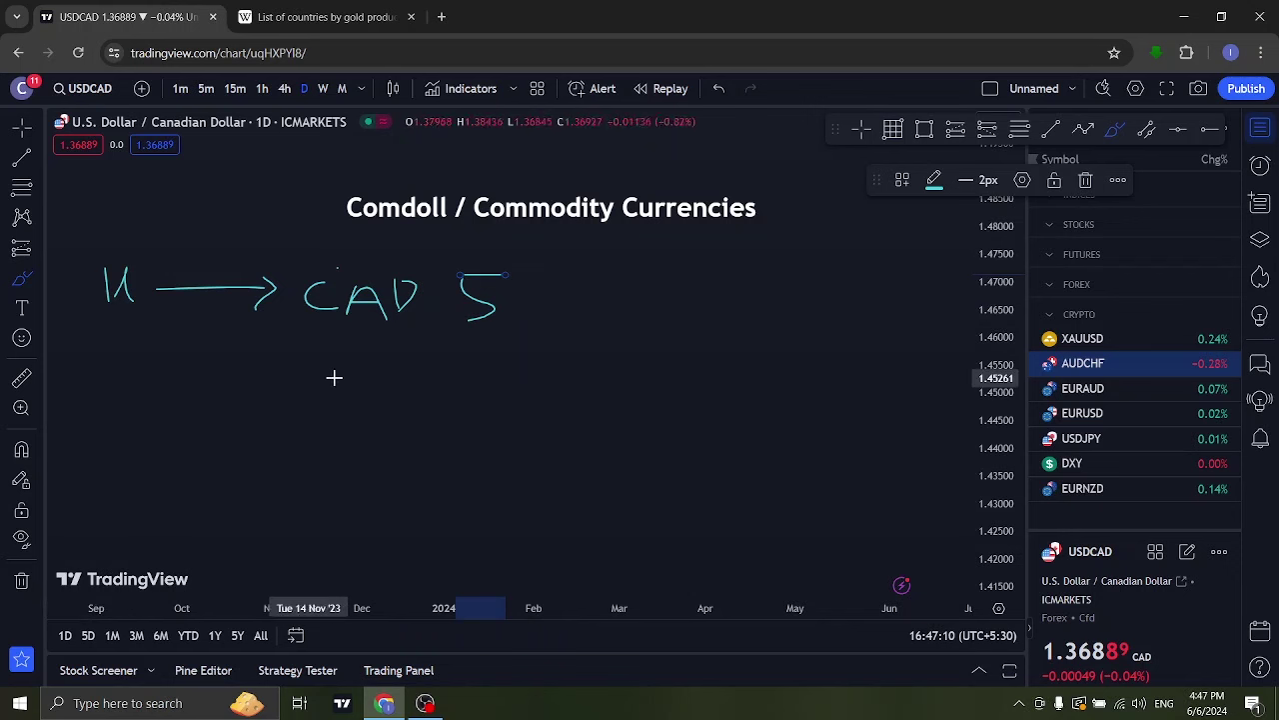
Handwrite a second 'CAD' lower down with an arrow pointing to it.
mouse_move(338, 383)
mouse_down()
mouse_move(342, 406)
mouse_move(396, 405)
mouse_move(392, 393)
mouse_move(431, 405)
mouse_up()
drag(432, 376, 410, 403)
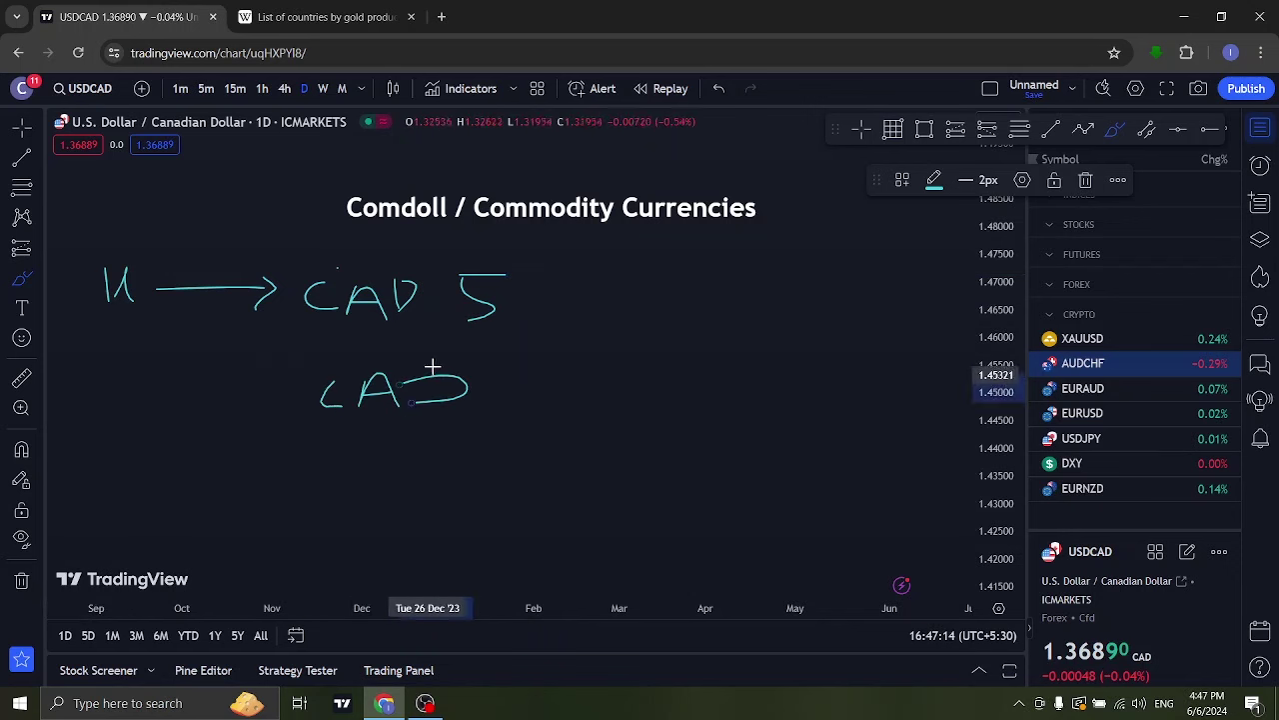
mouse_move(186, 403)
mouse_down()
mouse_move(274, 403)
mouse_move(256, 427)
mouse_up()
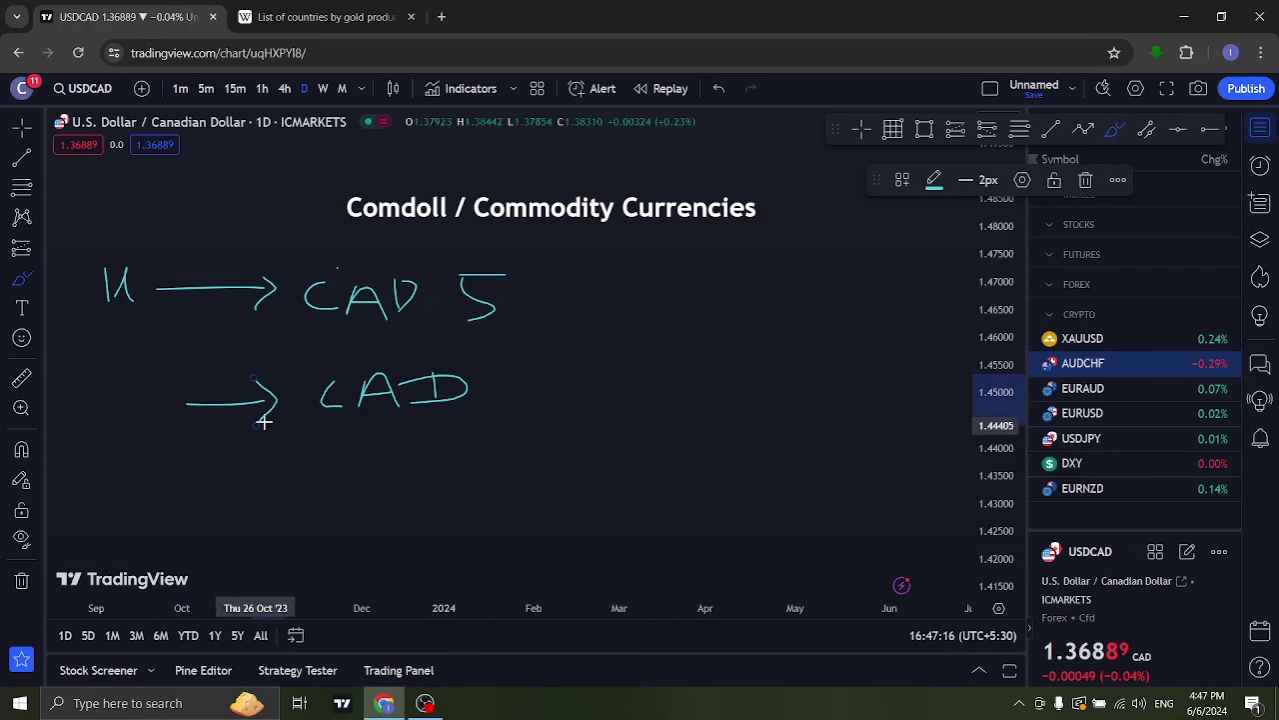
Handwrite 'Oil' above the notes and underline it.
drag(213, 187, 238, 226)
click(239, 190)
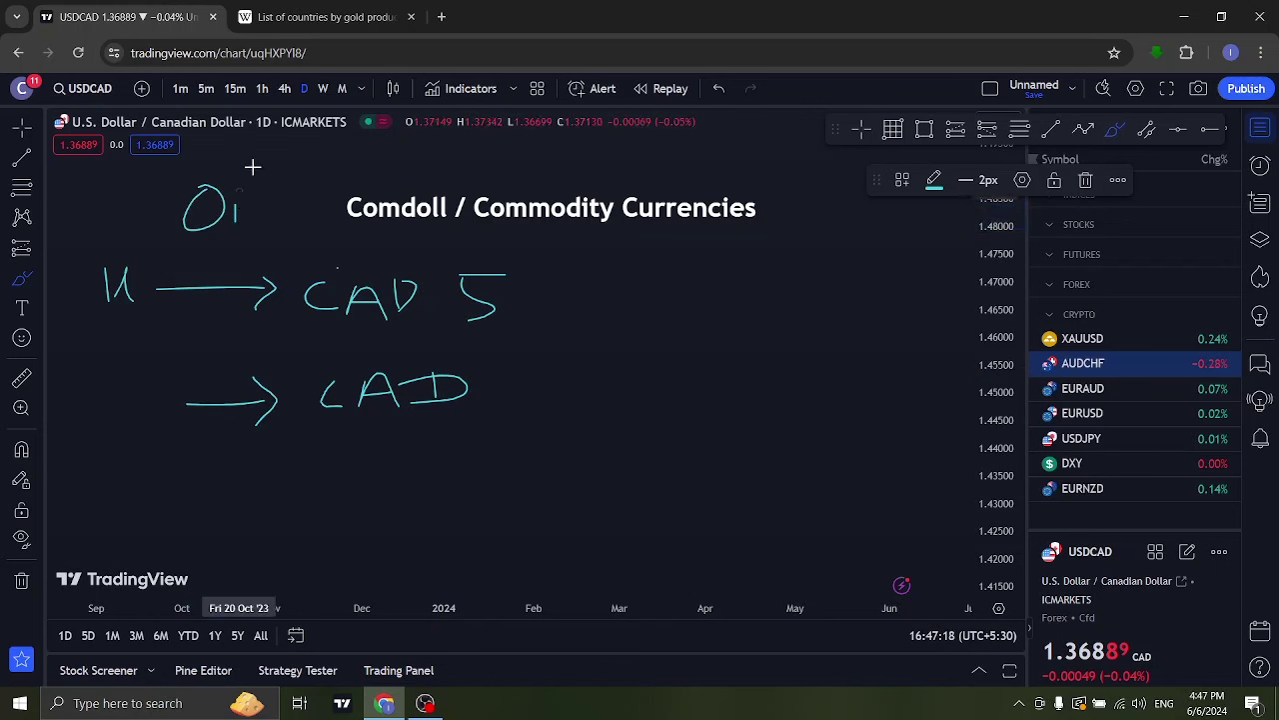
drag(257, 168, 254, 232)
drag(175, 240, 362, 240)
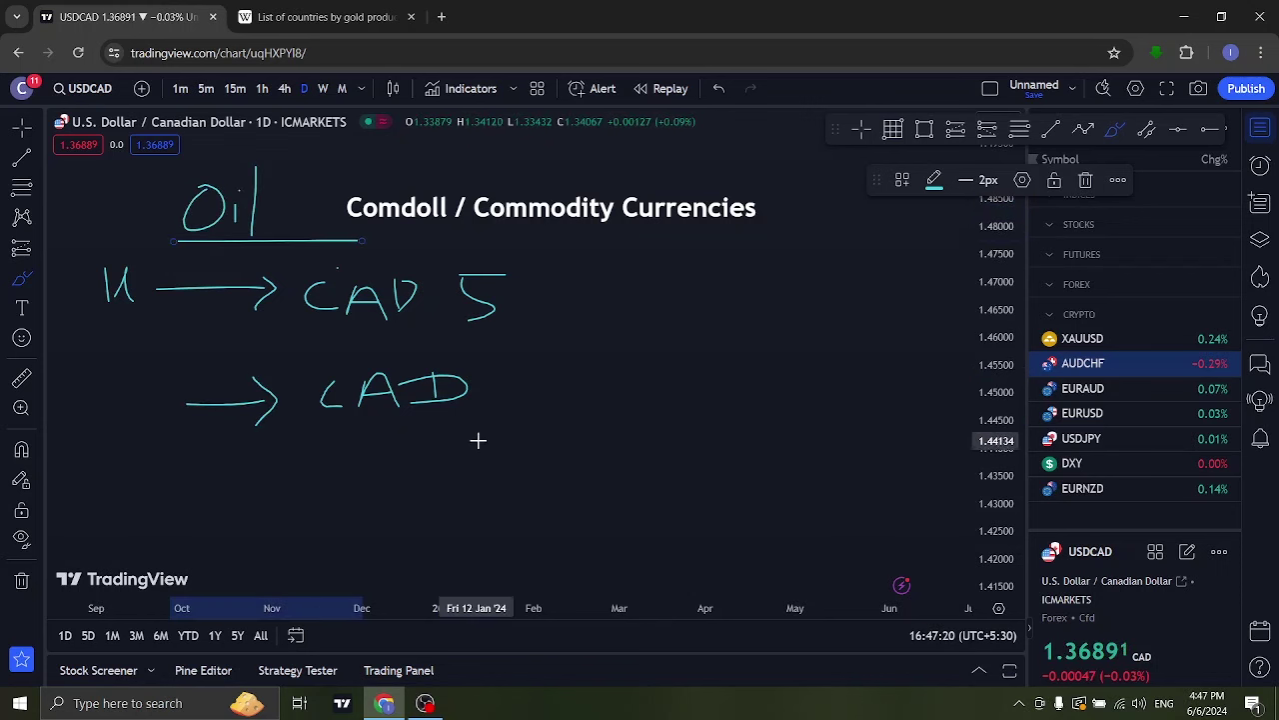
Touch up the lower CAD, add '10' after it, and review the notes alongside the candles.
drag(333, 378, 376, 380)
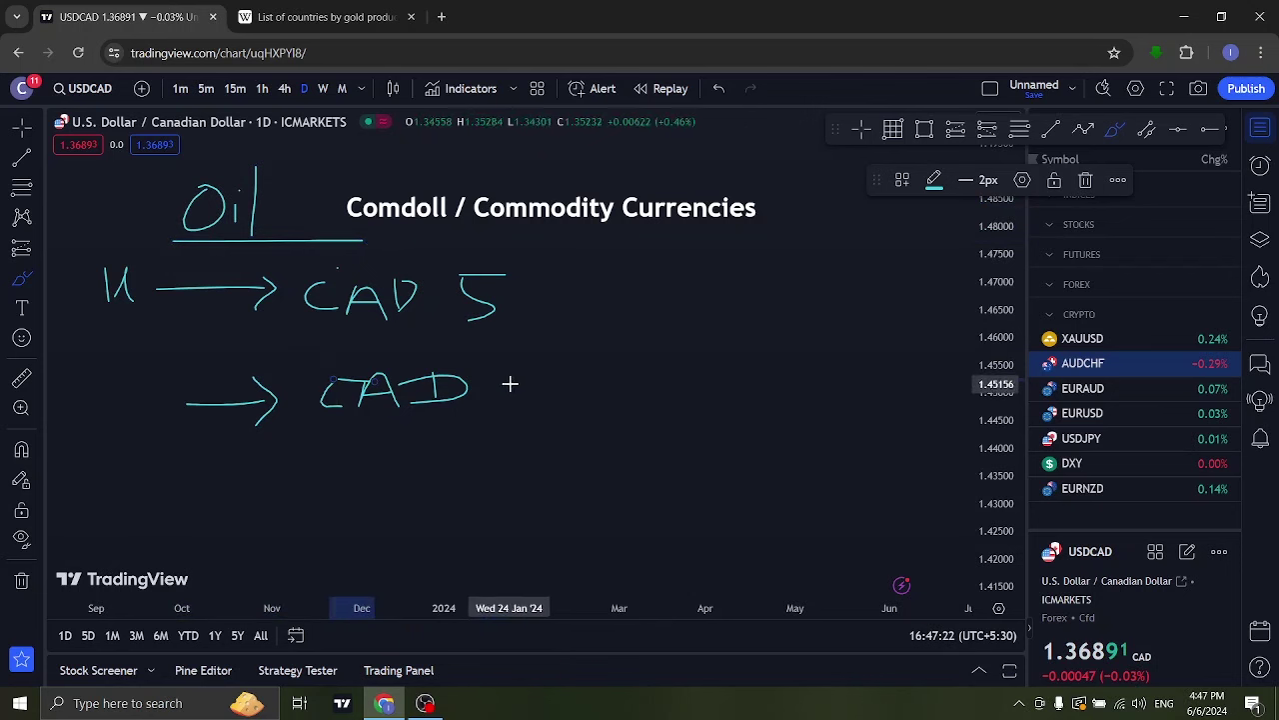
mouse_move(517, 370)
mouse_down()
mouse_move(501, 402)
mouse_move(546, 375)
mouse_up()
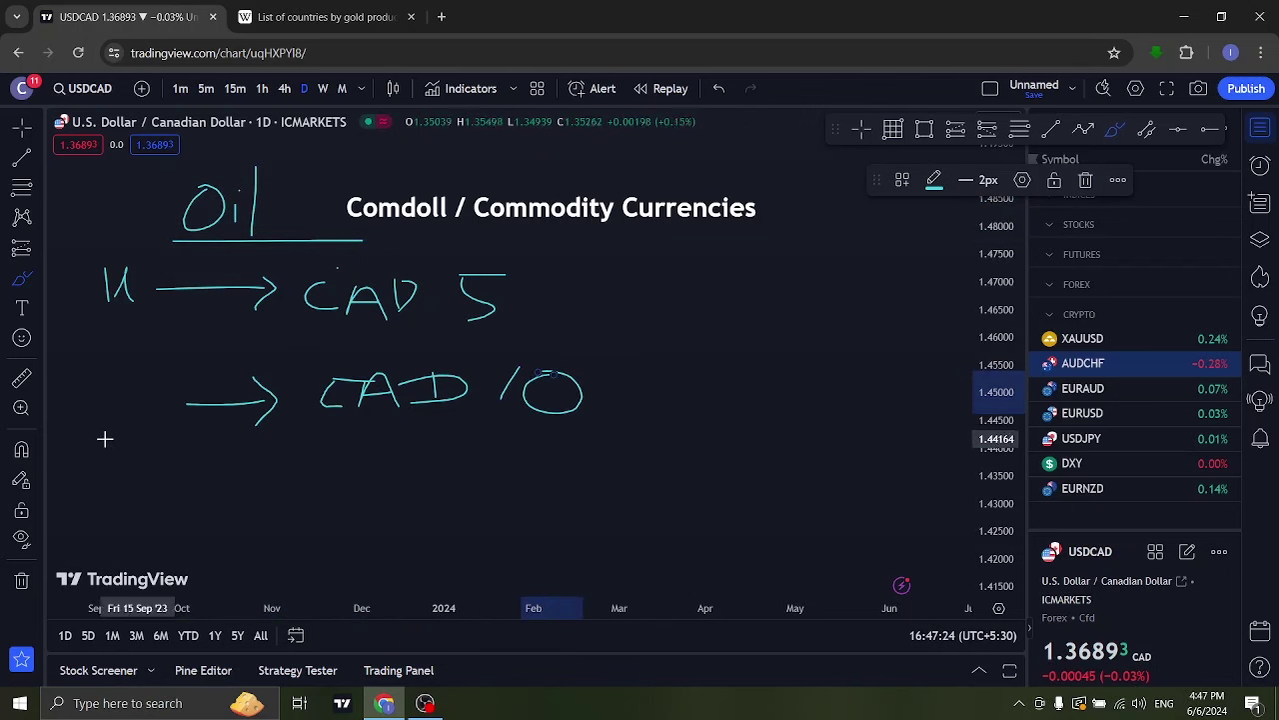
mouse_move(117, 369)
mouse_down()
mouse_move(109, 408)
mouse_move(157, 420)
mouse_up()
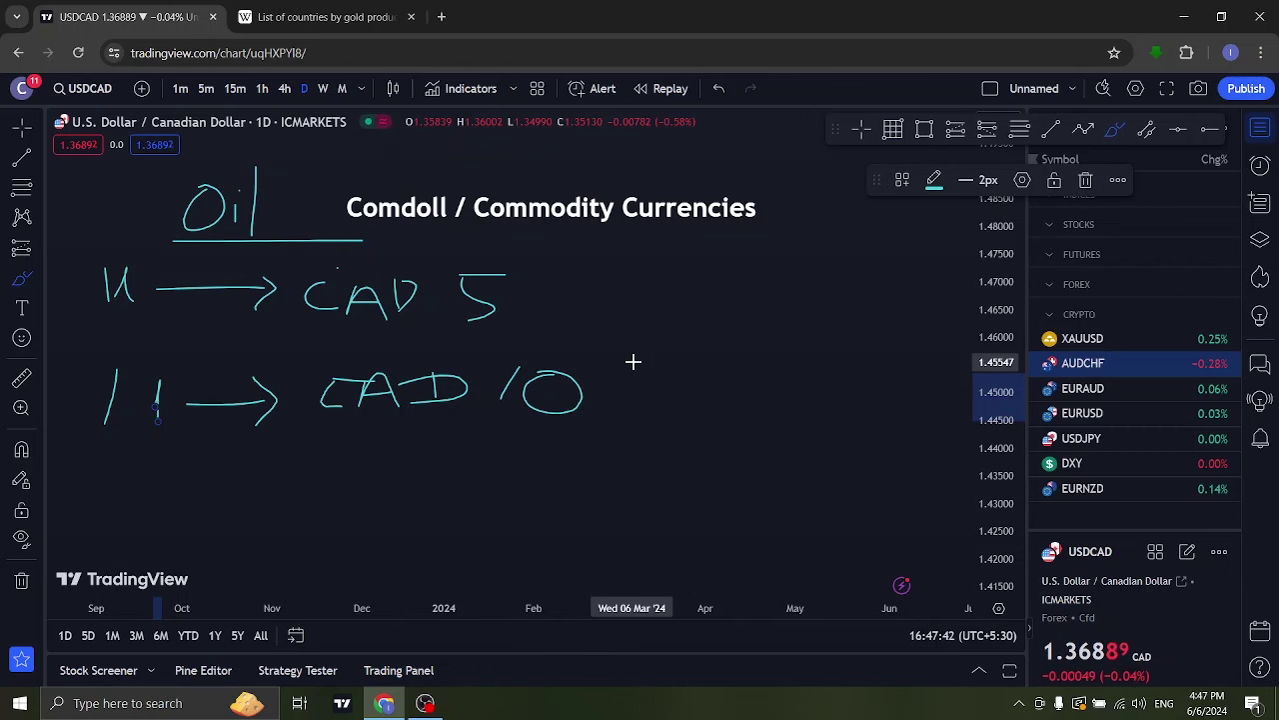
scroll(731, 343, down, 2)
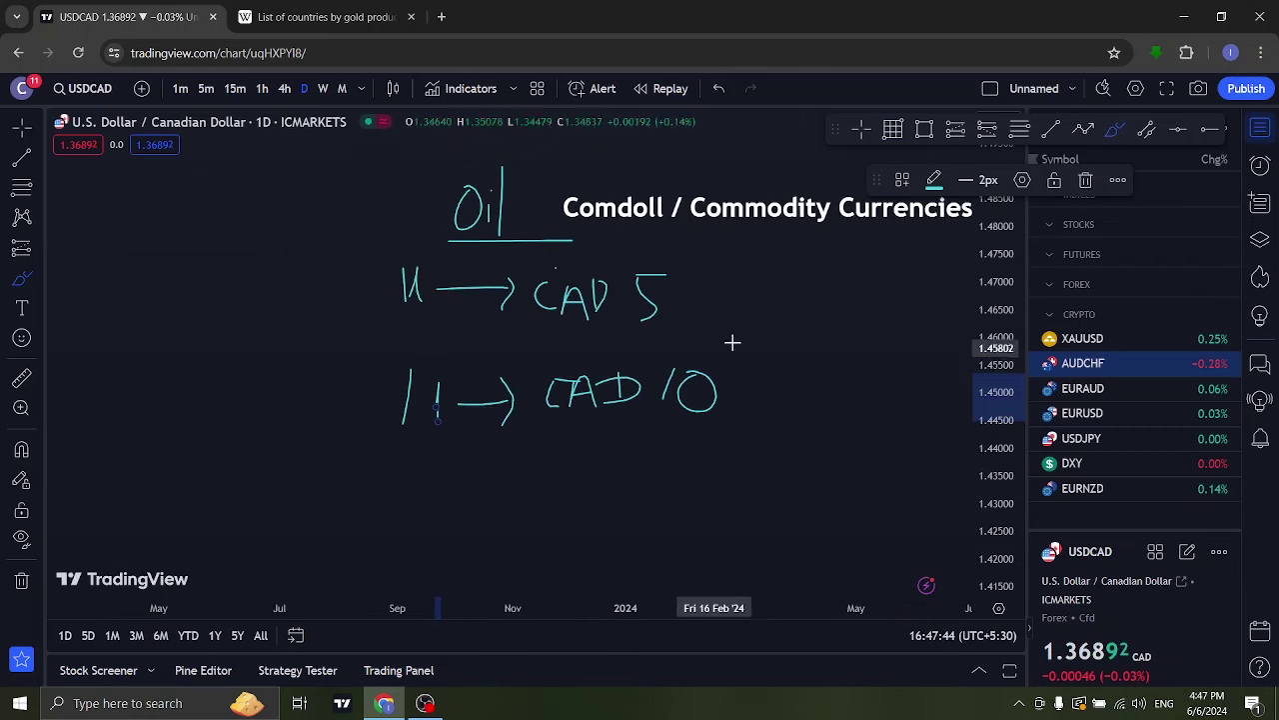
scroll(804, 461, up, 2)
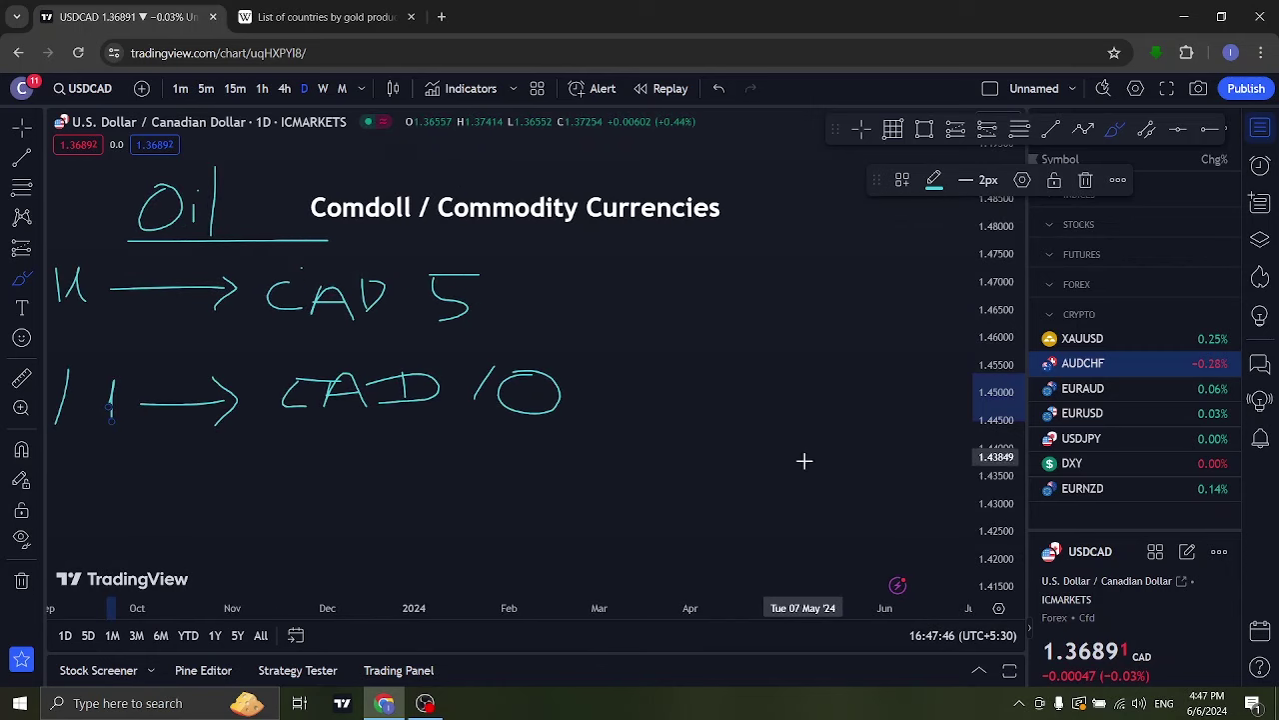
drag(830, 460, 561, 231)
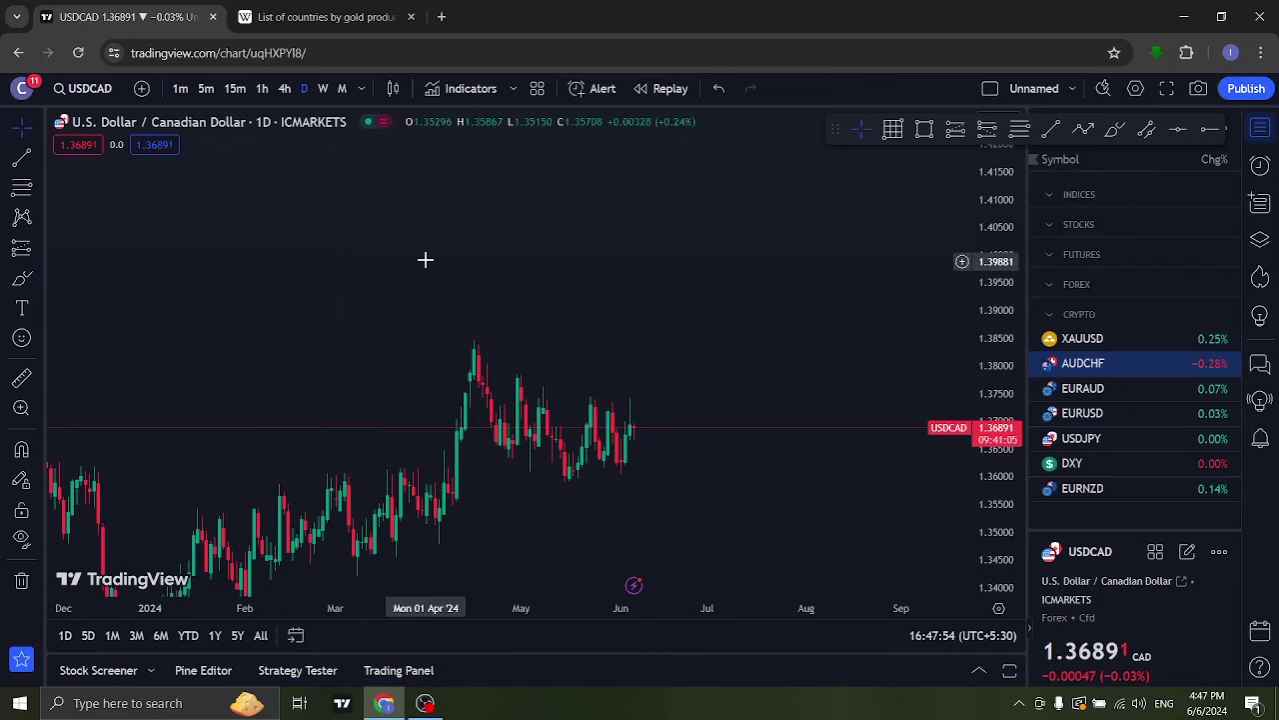
scroll(720, 429, down, 1)
scroll(447, 251, down, 2)
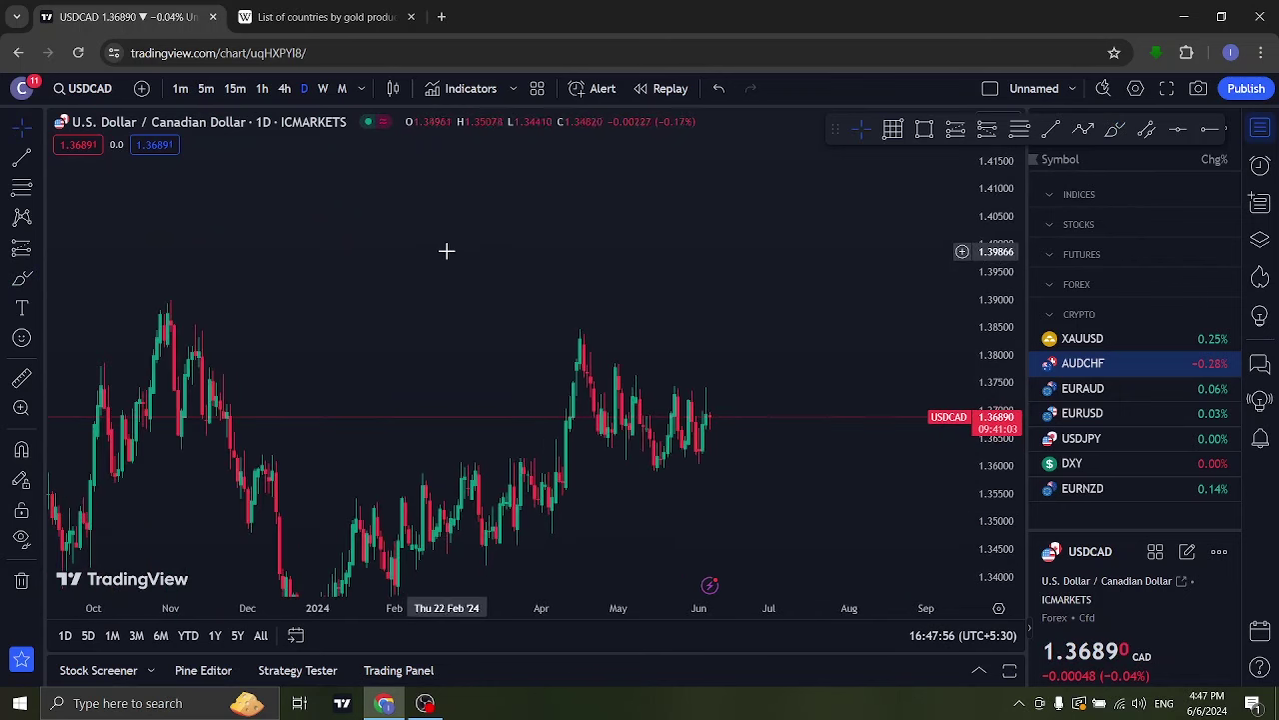
drag(446, 251, 532, 398)
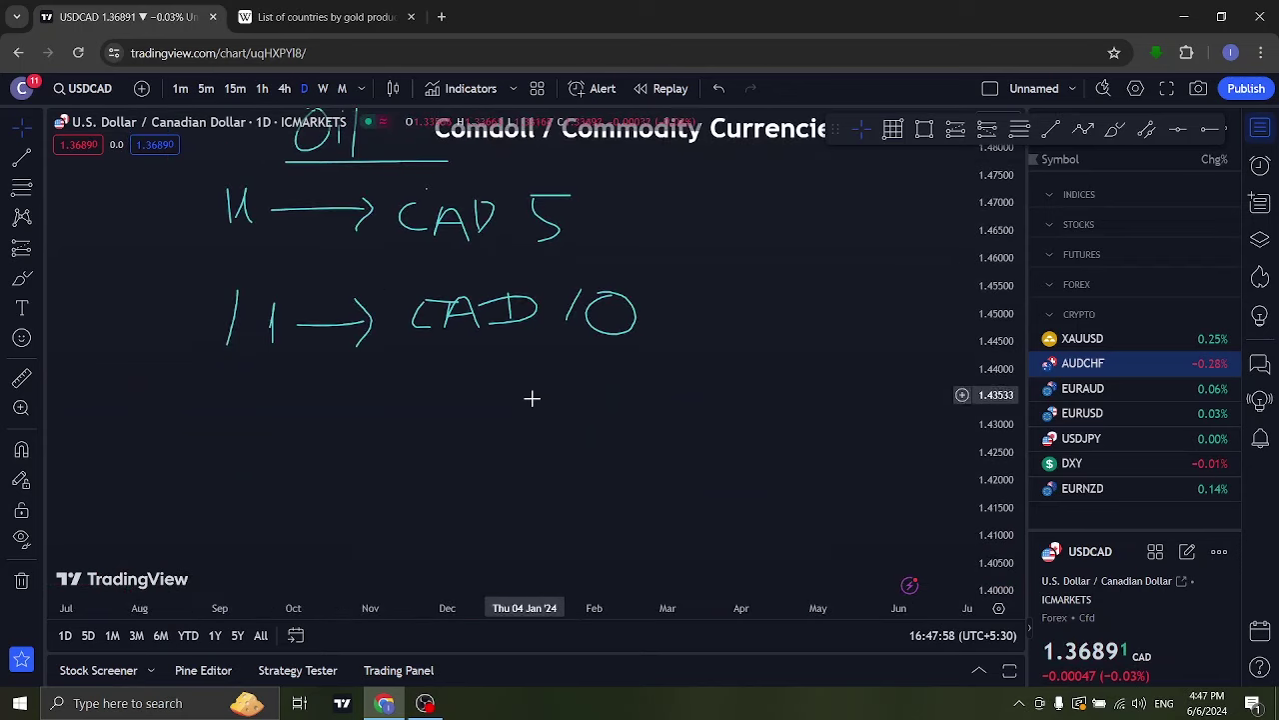
scroll(579, 424, up, 1)
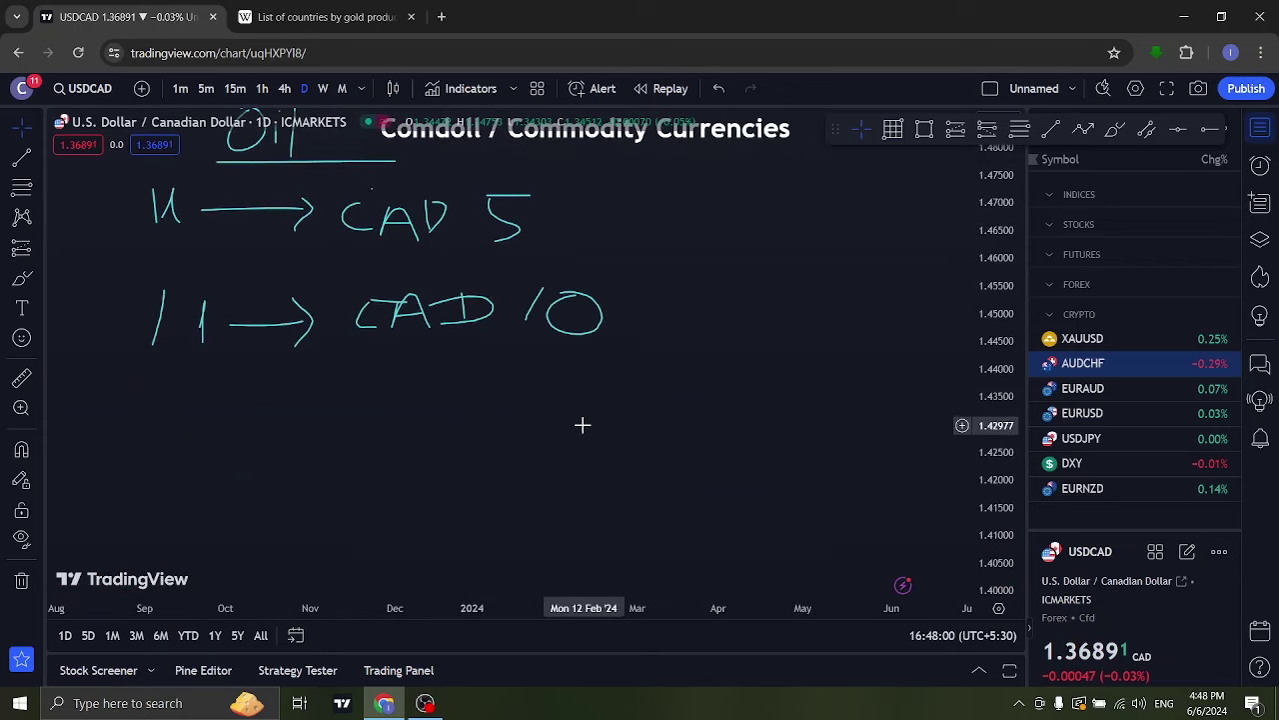
drag(489, 430, 506, 523)
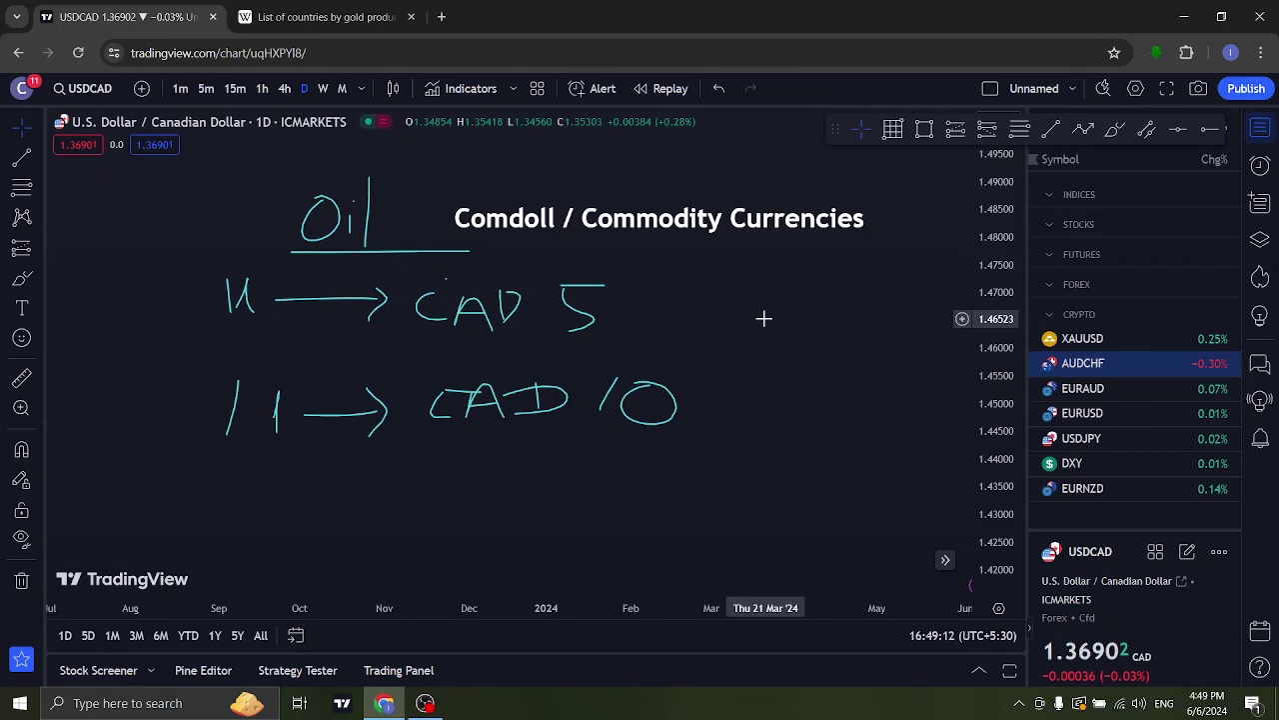
drag(780, 314, 684, 310)
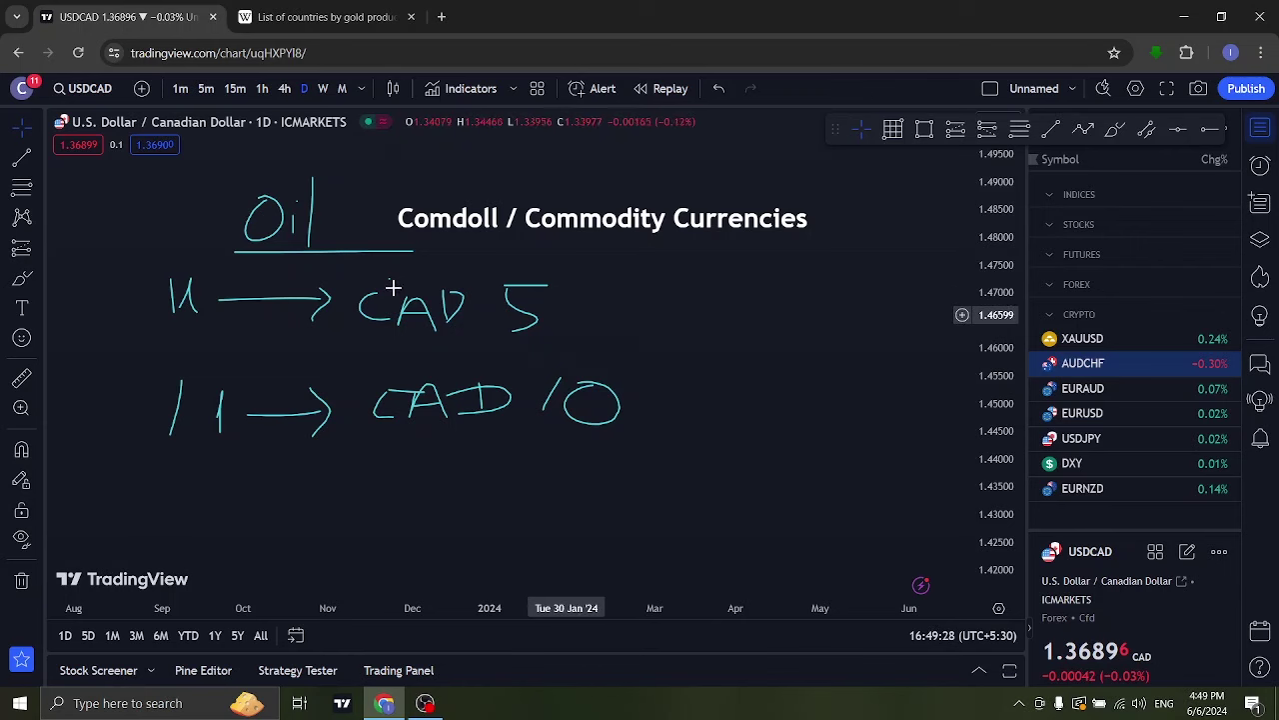
drag(690, 304, 671, 307)
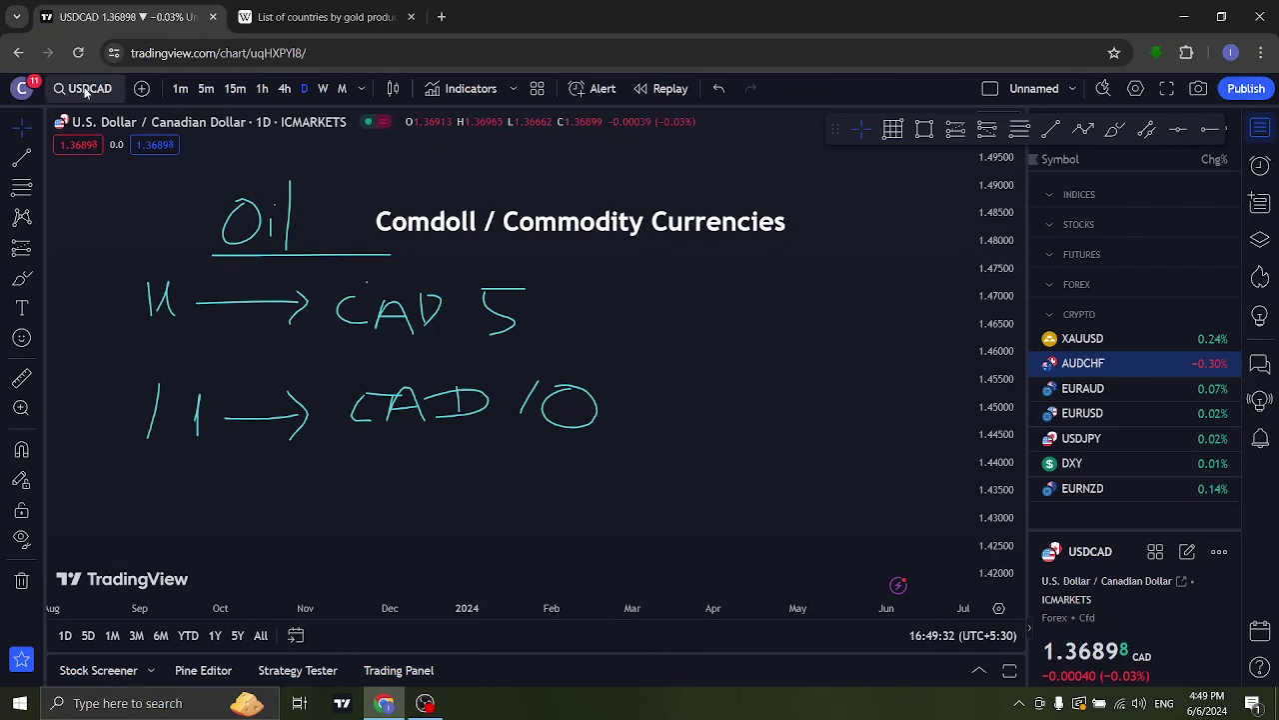
click(726, 89)
mouse_move(760, 317)
mouse_down()
mouse_move(600, 306)
mouse_move(671, 305)
mouse_up()
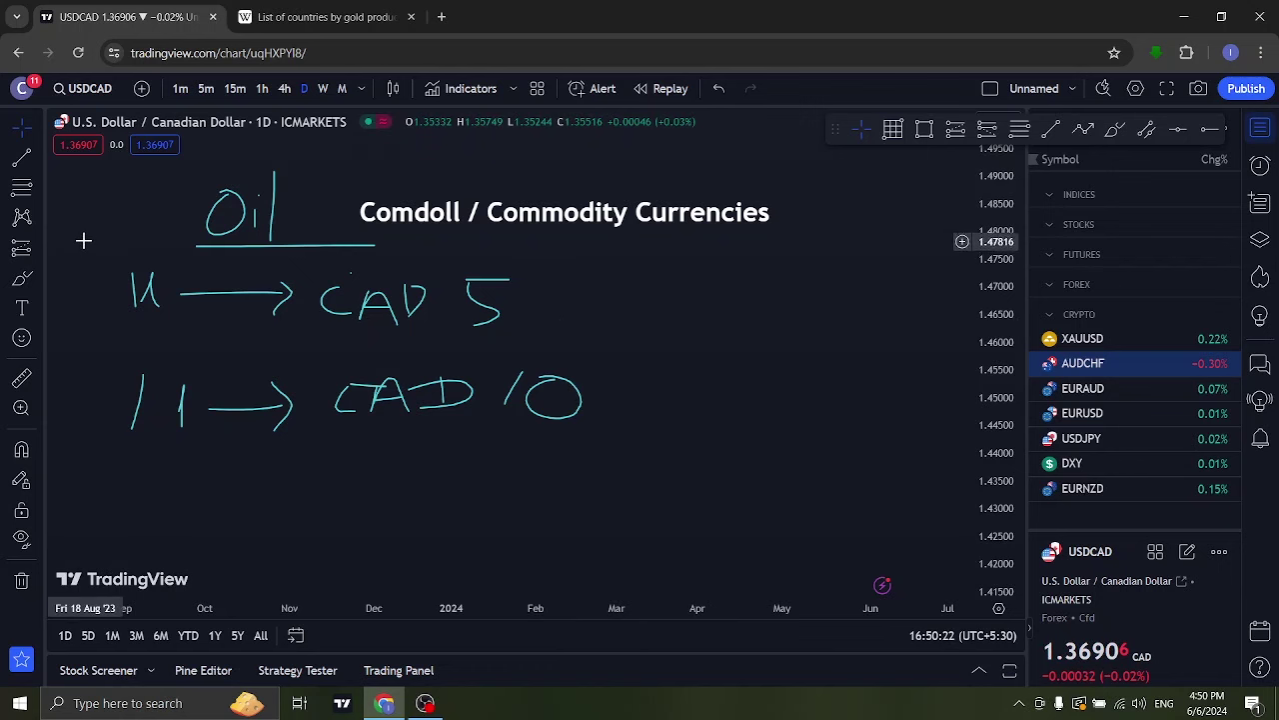
Delete the arrows, CAD notes and underlined Oil heading, undoing an accidental first deletion.
mouse_move(70, 217)
mouse_down()
mouse_move(145, 313)
mouse_move(652, 519)
mouse_up()
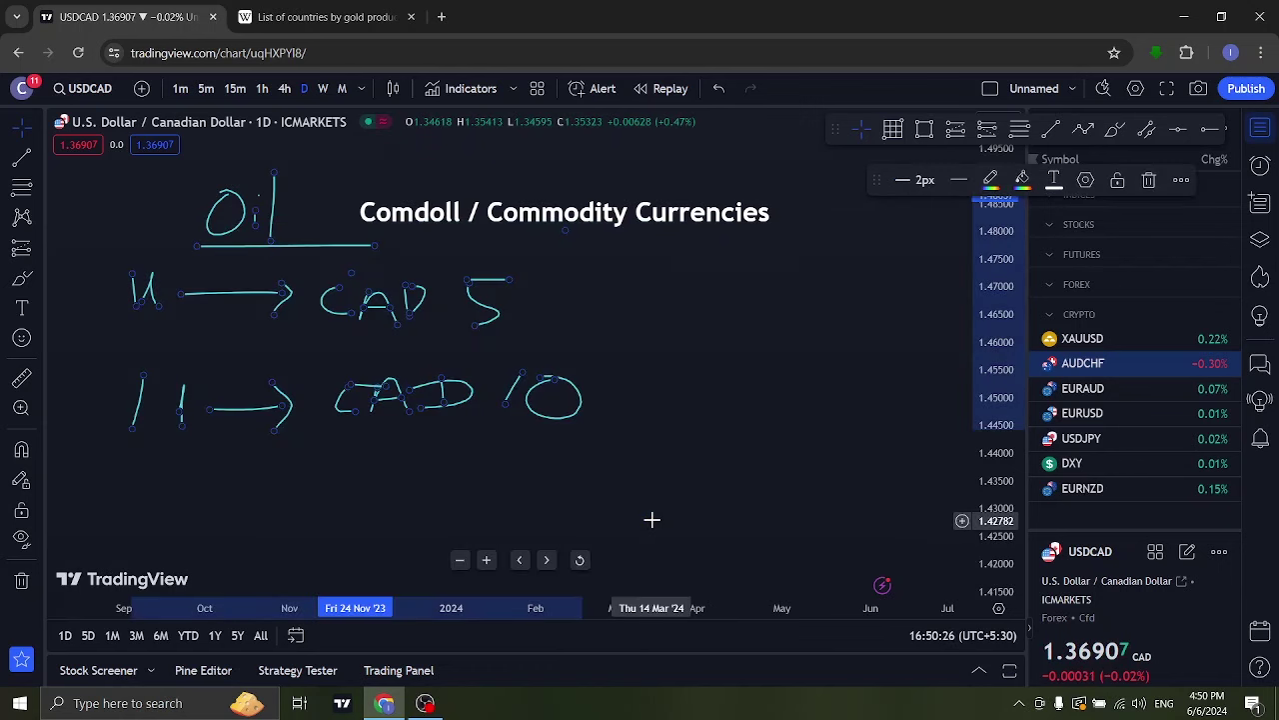
key(Delete)
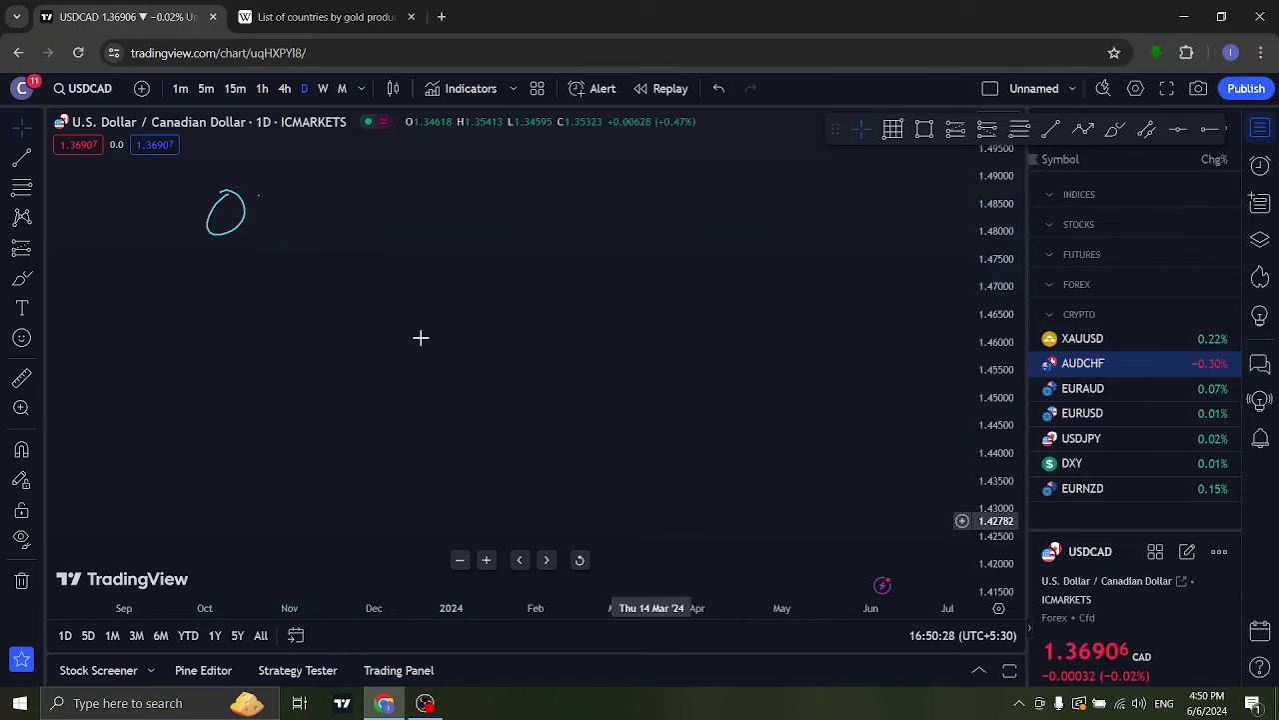
click(719, 88)
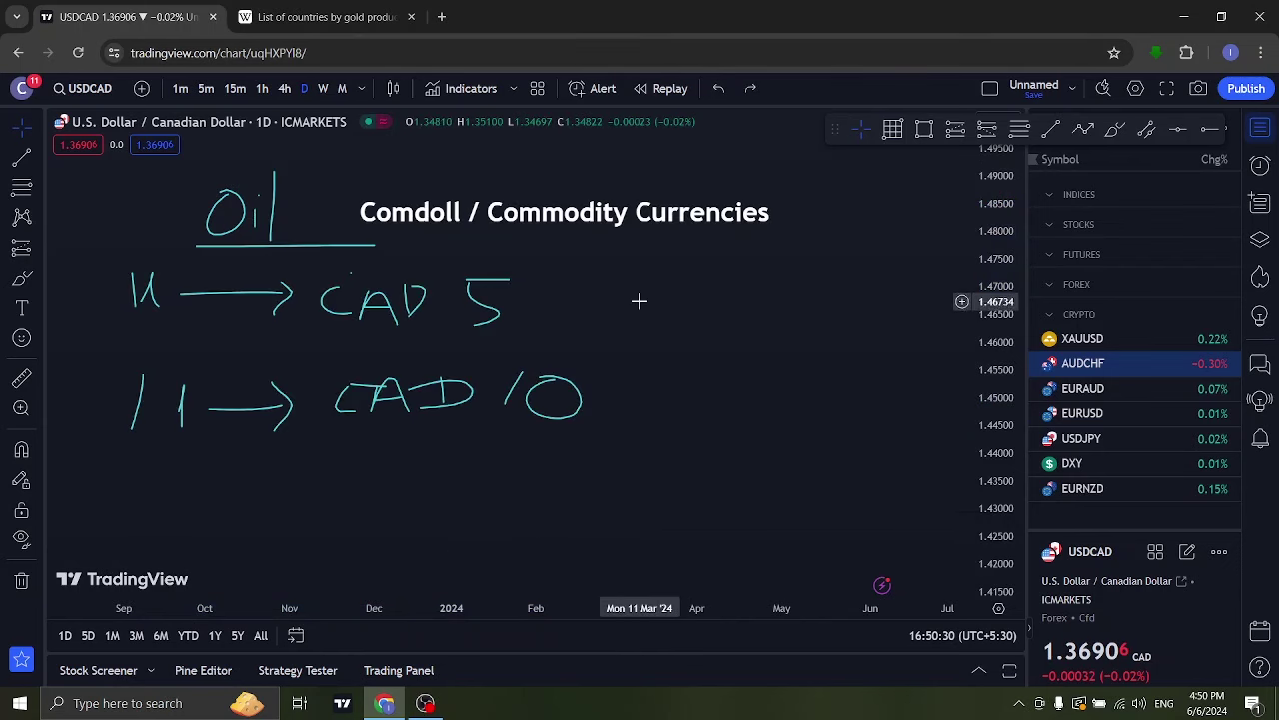
drag(637, 274, 98, 428)
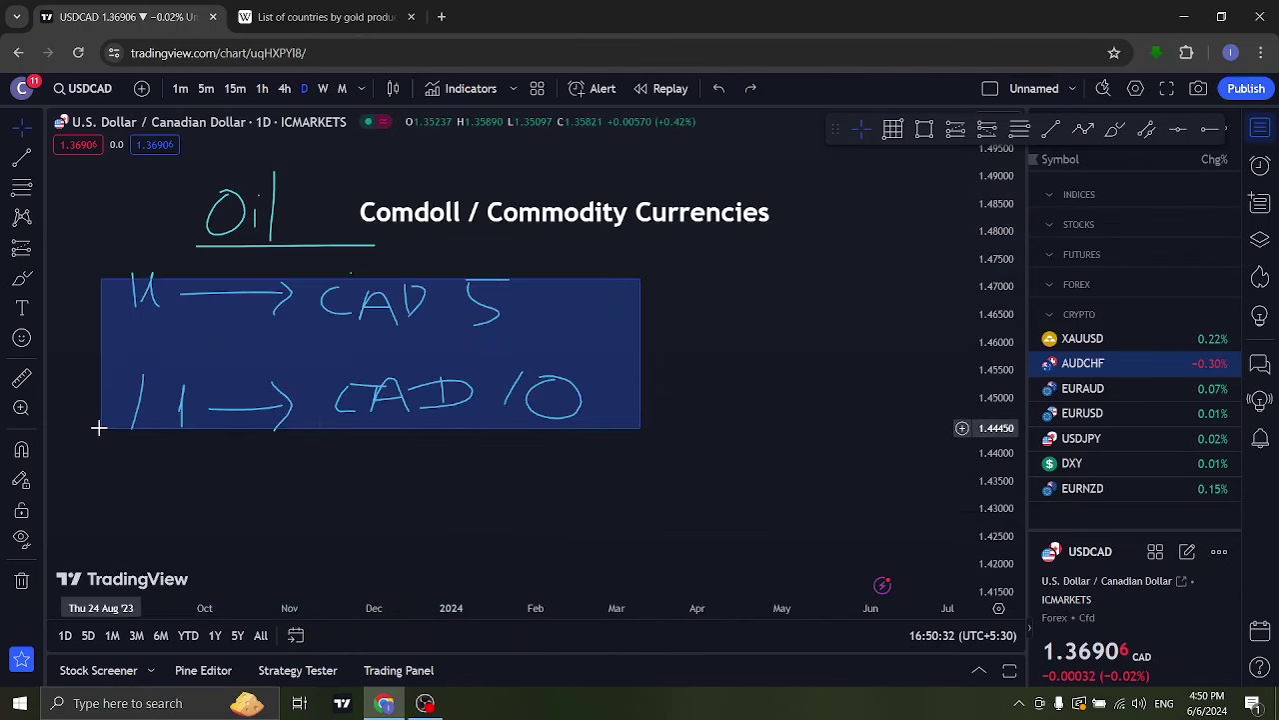
key(Delete)
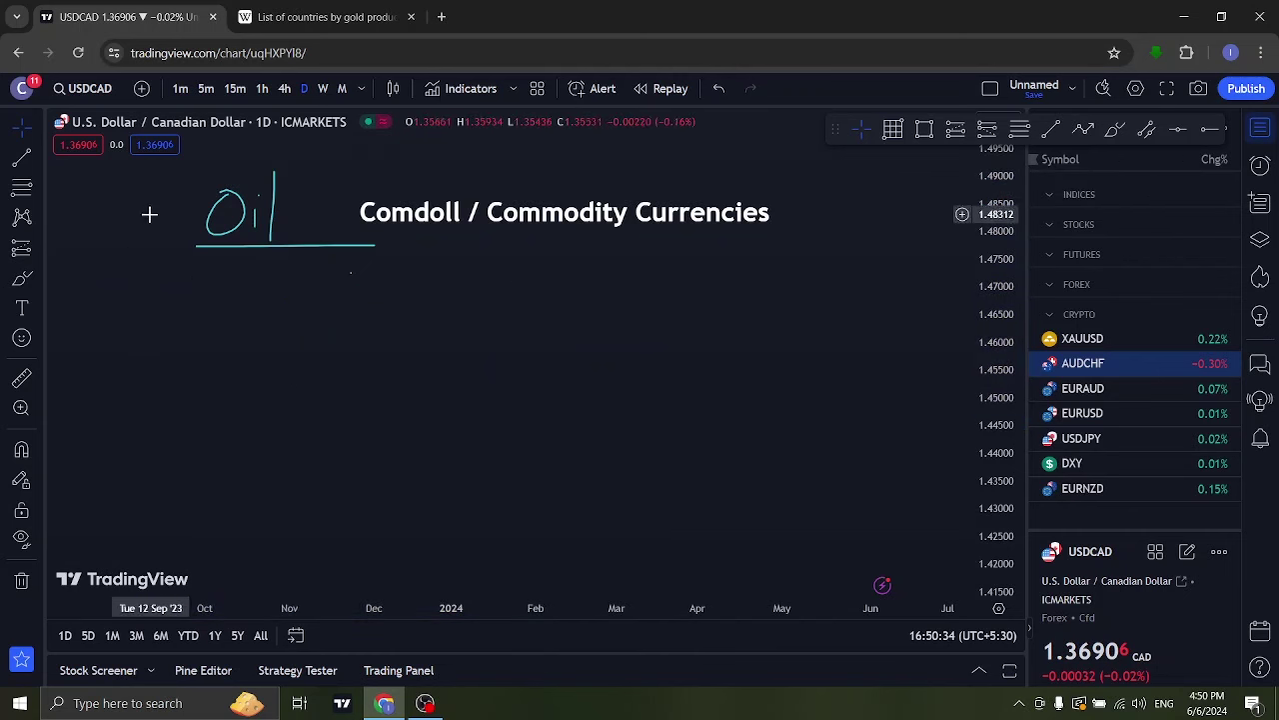
drag(149, 211, 358, 311)
key(Delete)
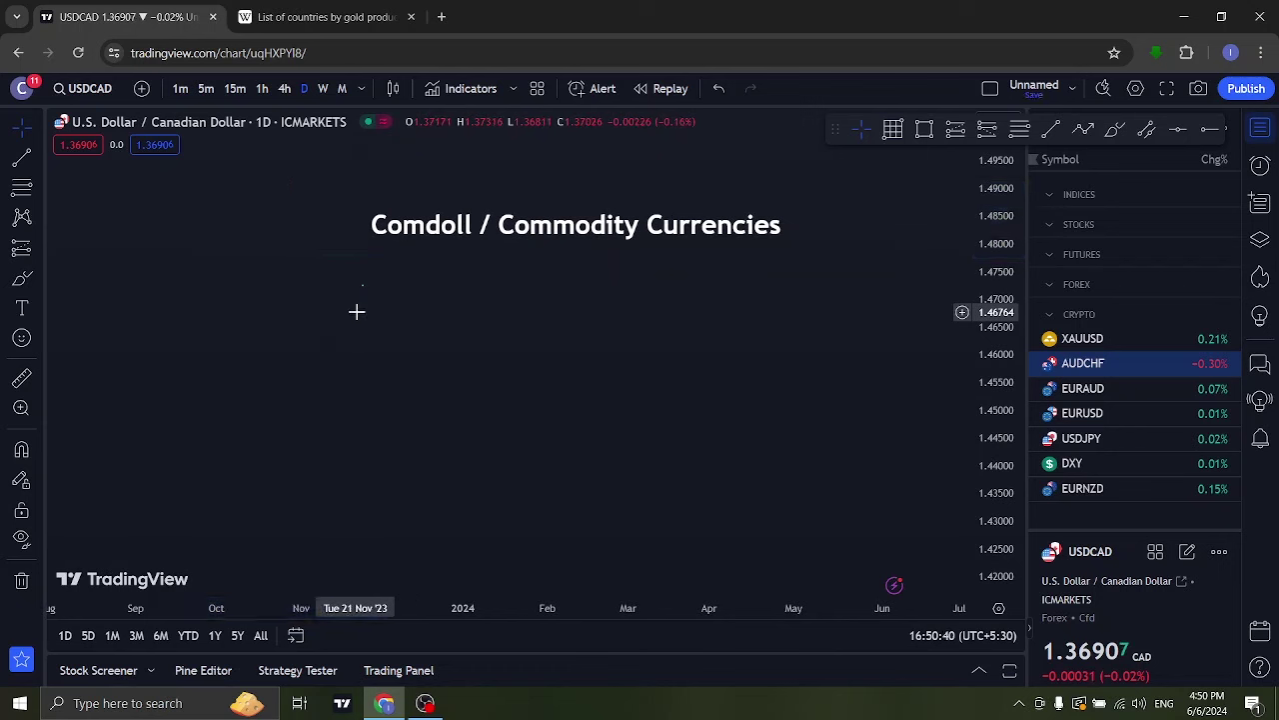
drag(554, 334, 503, 303)
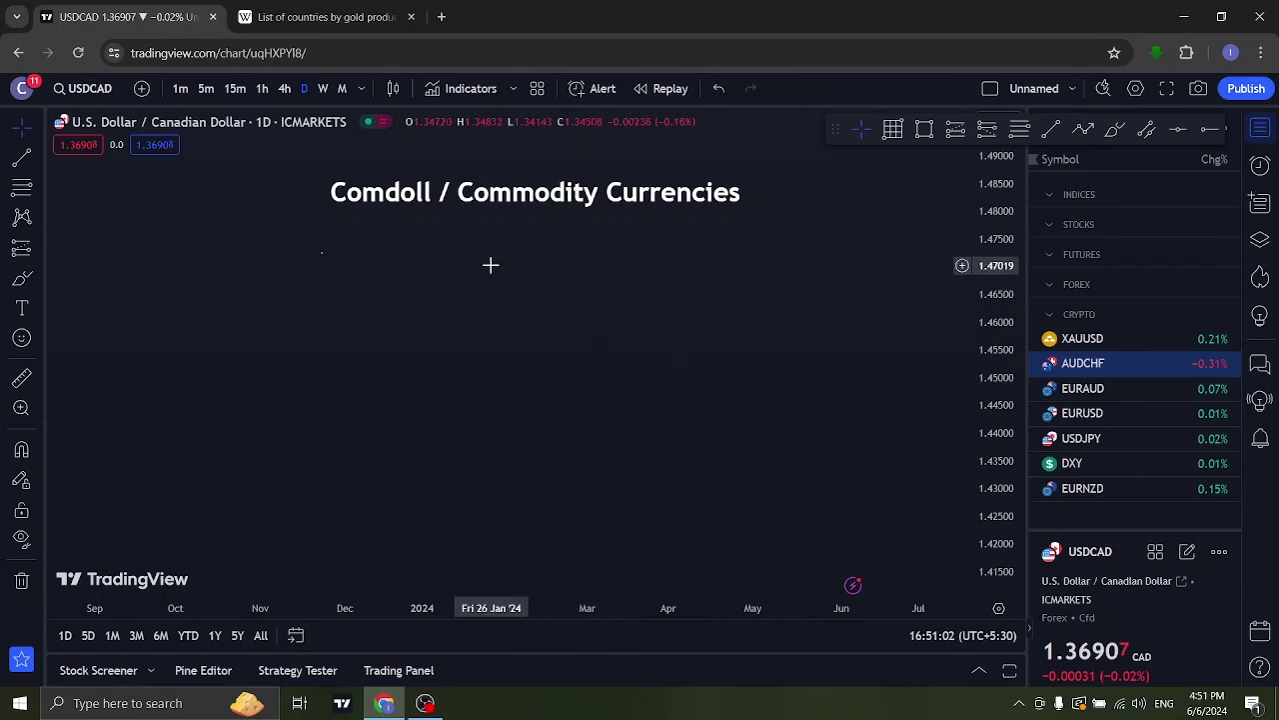
Add UKOIL as a comparison symbol on a new price scale.
mouse_move(490, 265)
mouse_down()
mouse_move(494, 362)
mouse_move(489, 262)
mouse_up()
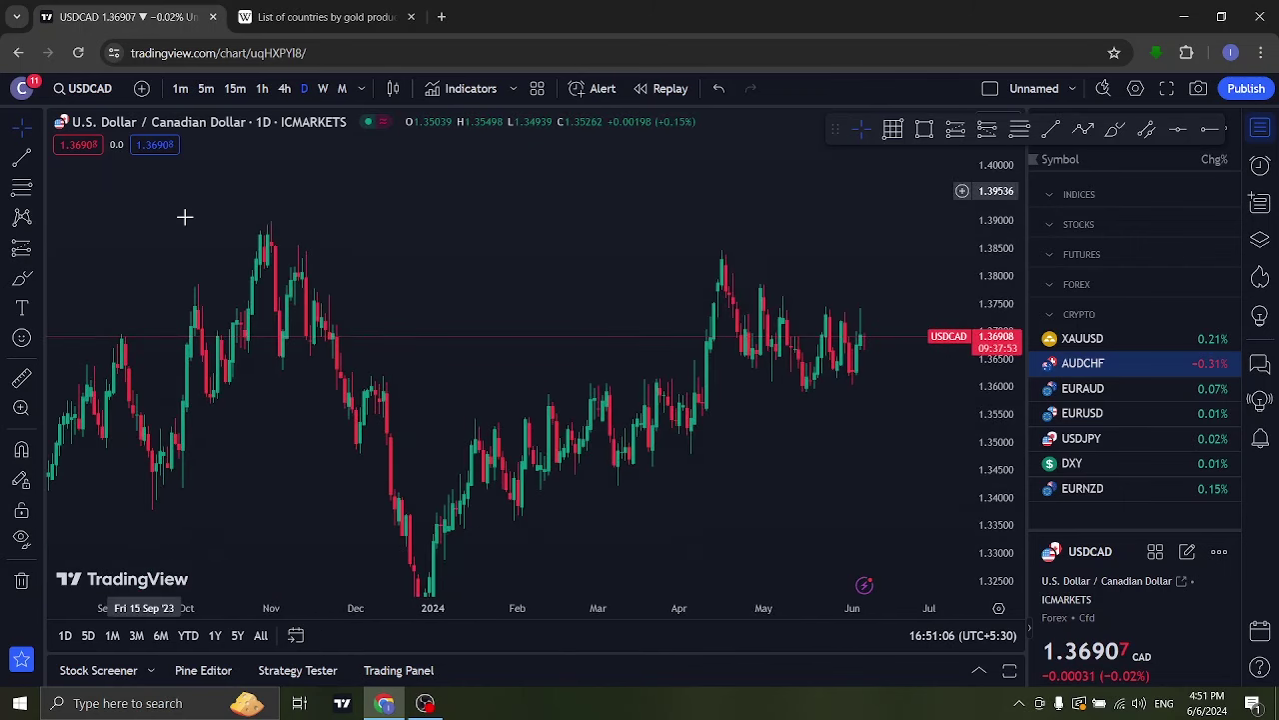
drag(453, 303, 489, 209)
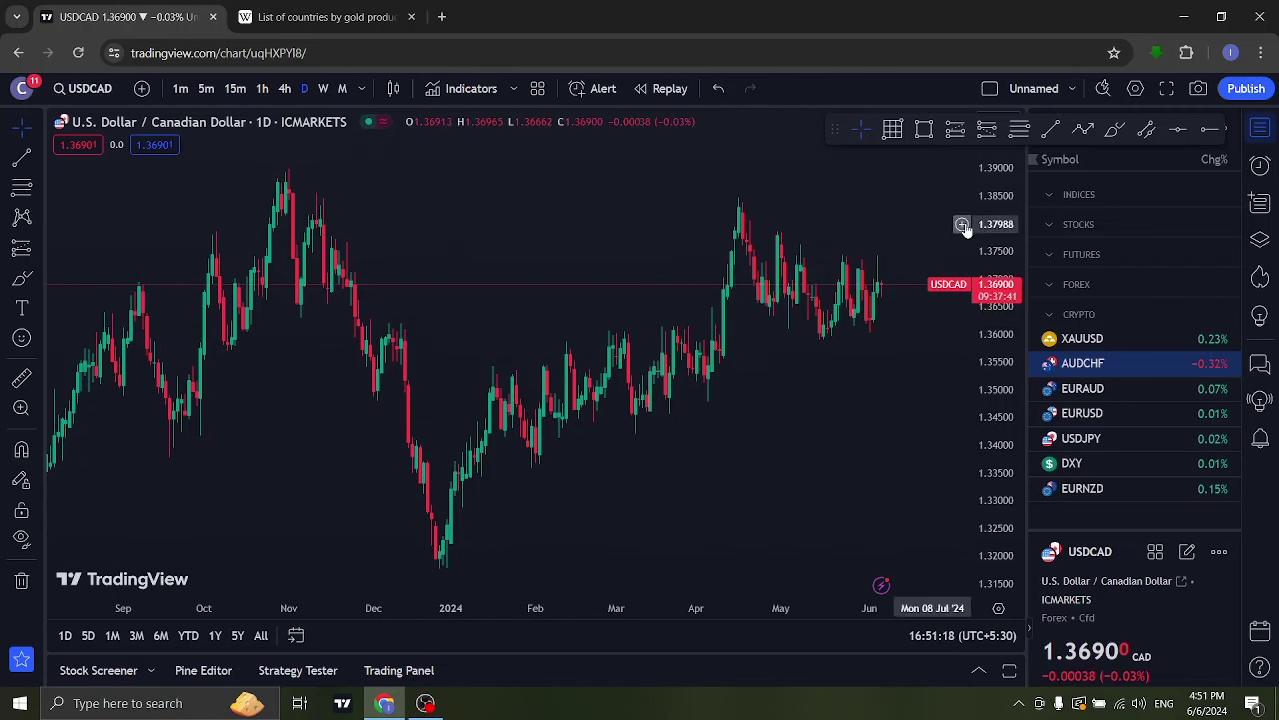
scroll(994, 230, down, 2)
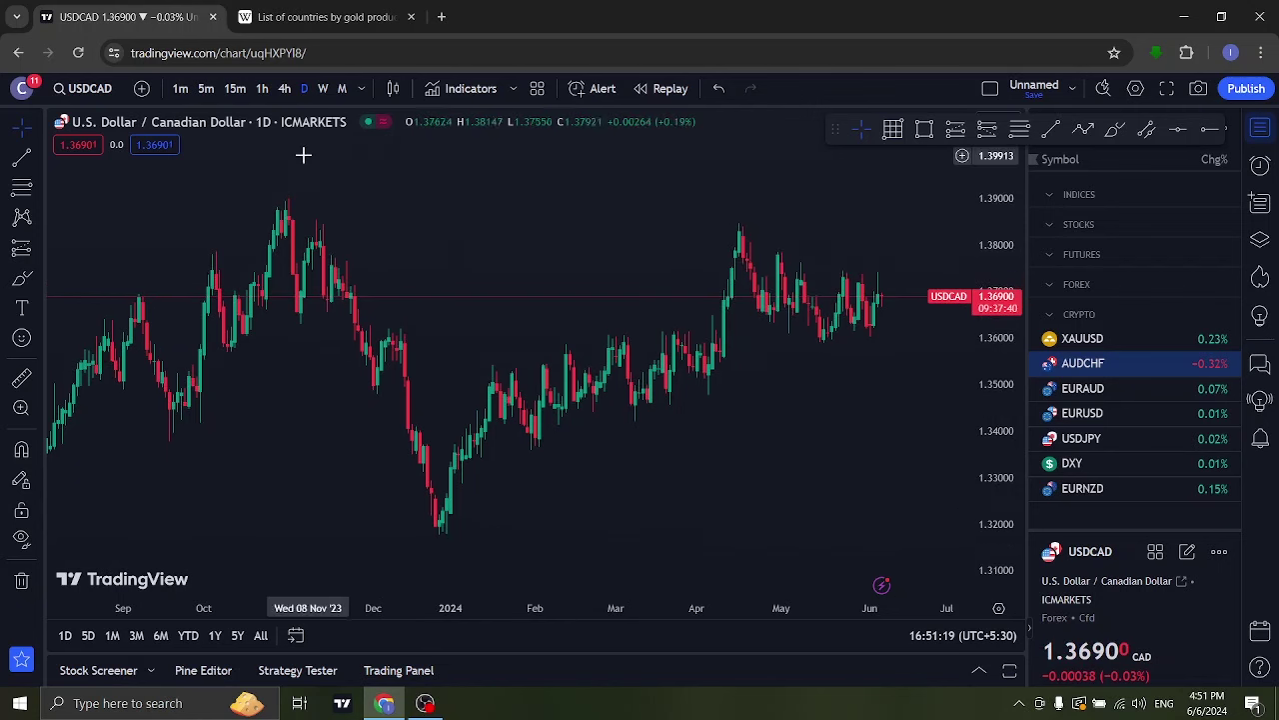
click(143, 89)
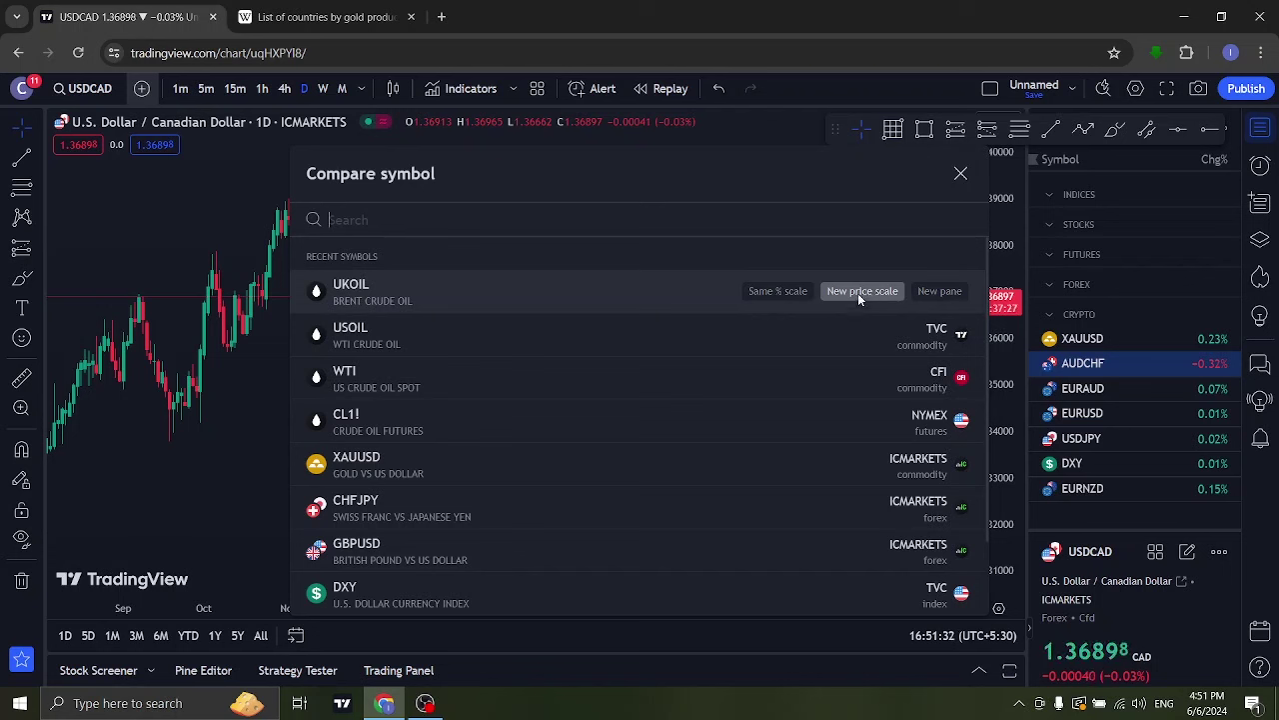
click(860, 291)
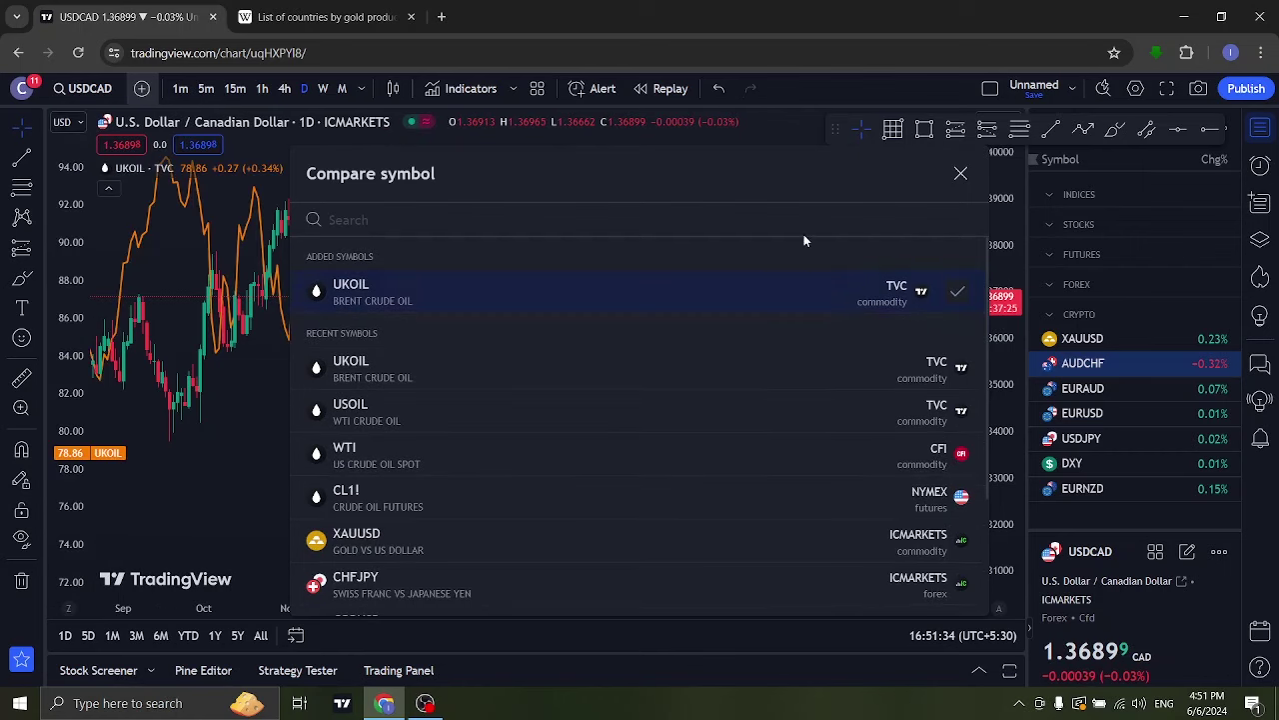
click(960, 176)
Zoom and pan the chart to show roughly April 2021 to late 2023, compressing the price scale.
scroll(610, 230, down, 2)
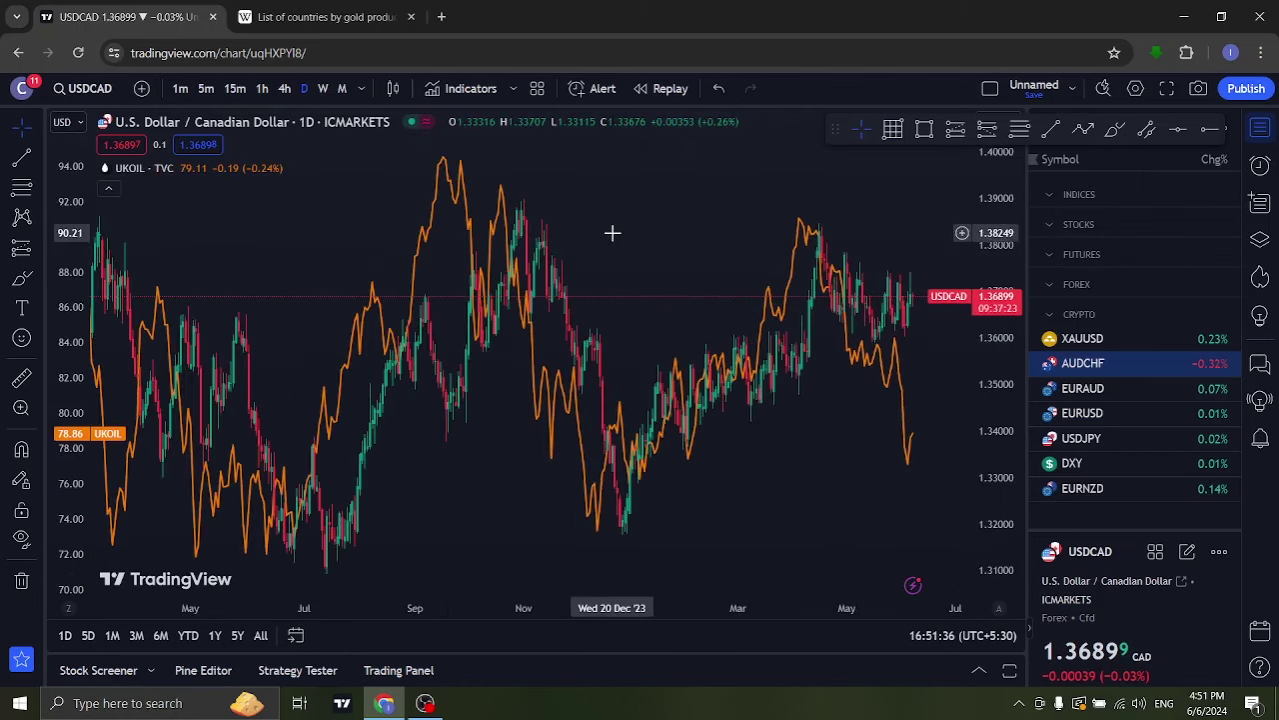
scroll(482, 224, down, 2)
scroll(789, 226, up, 2)
scroll(489, 226, up, 2)
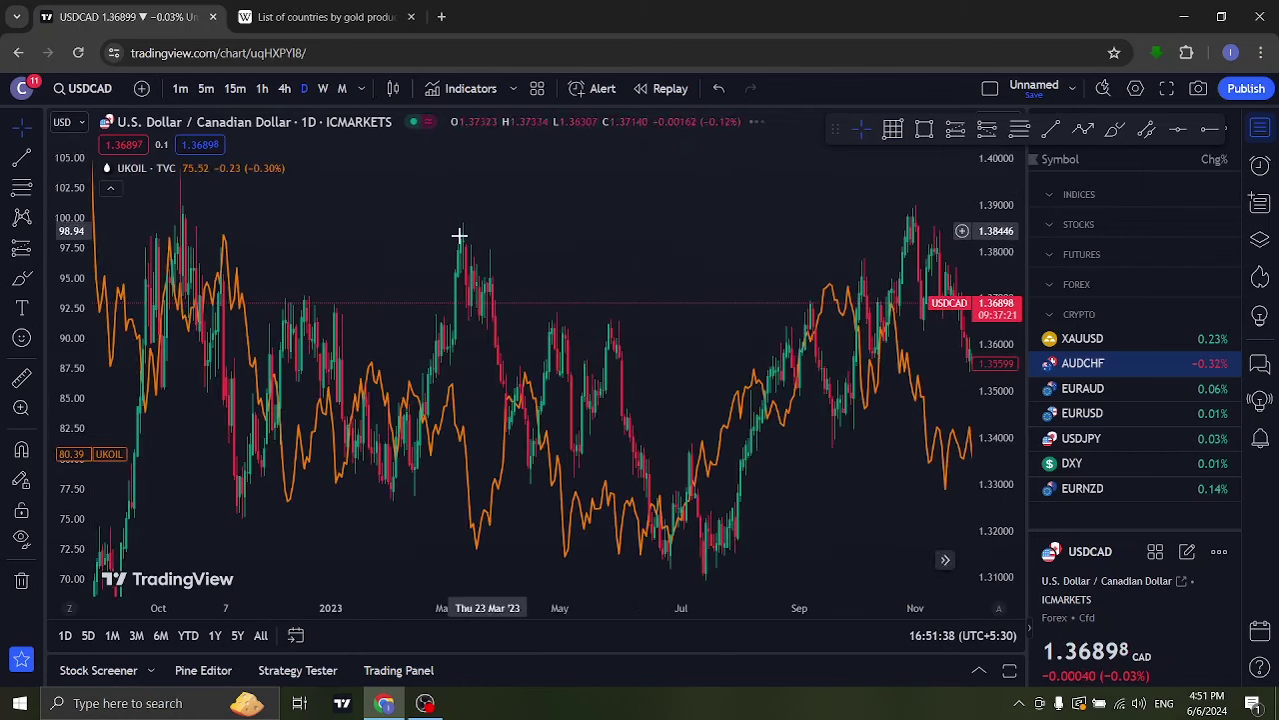
scroll(586, 260, up, 2)
scroll(589, 262, up, 1)
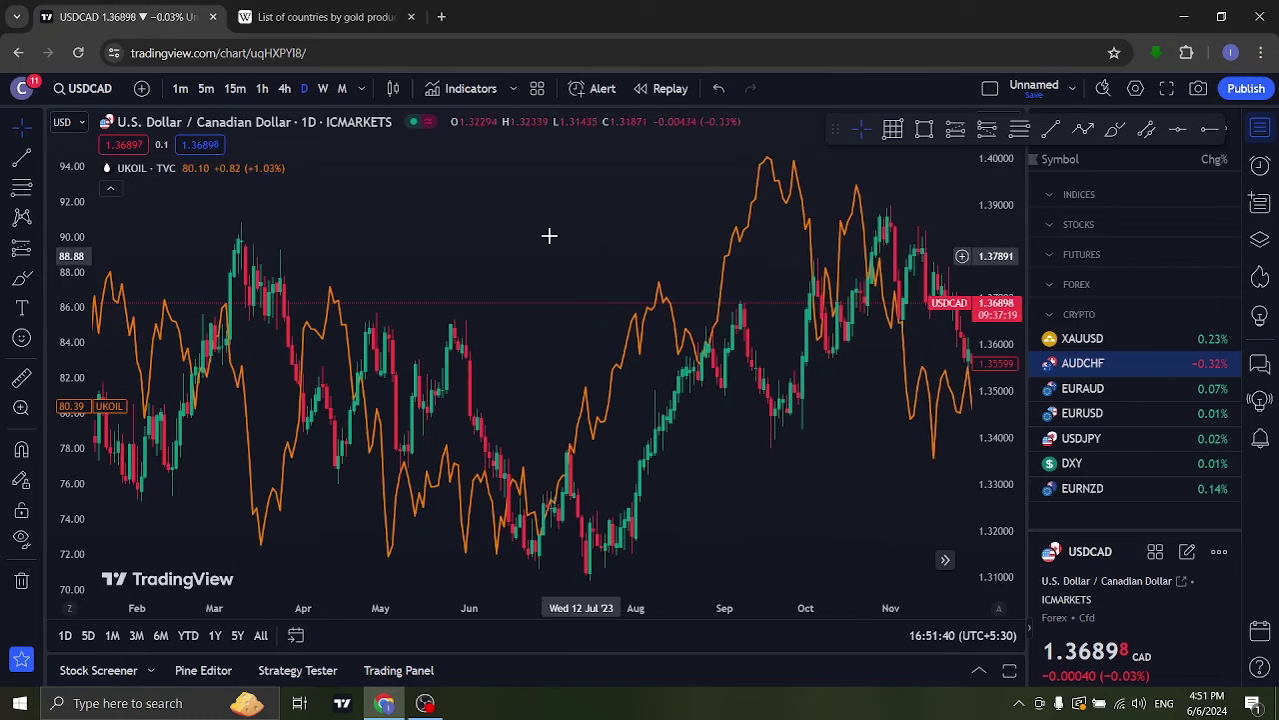
drag(549, 234, 697, 216)
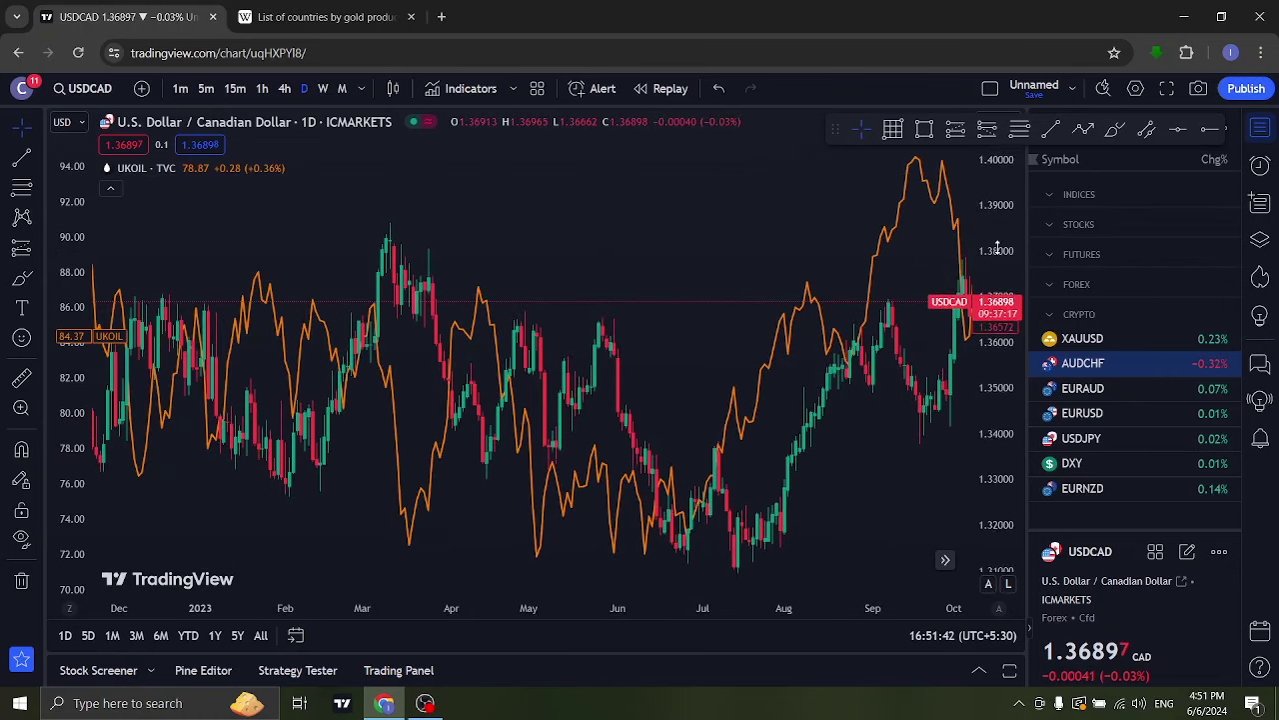
scroll(557, 229, down, 2)
scroll(533, 227, down, 2)
scroll(531, 223, down, 2)
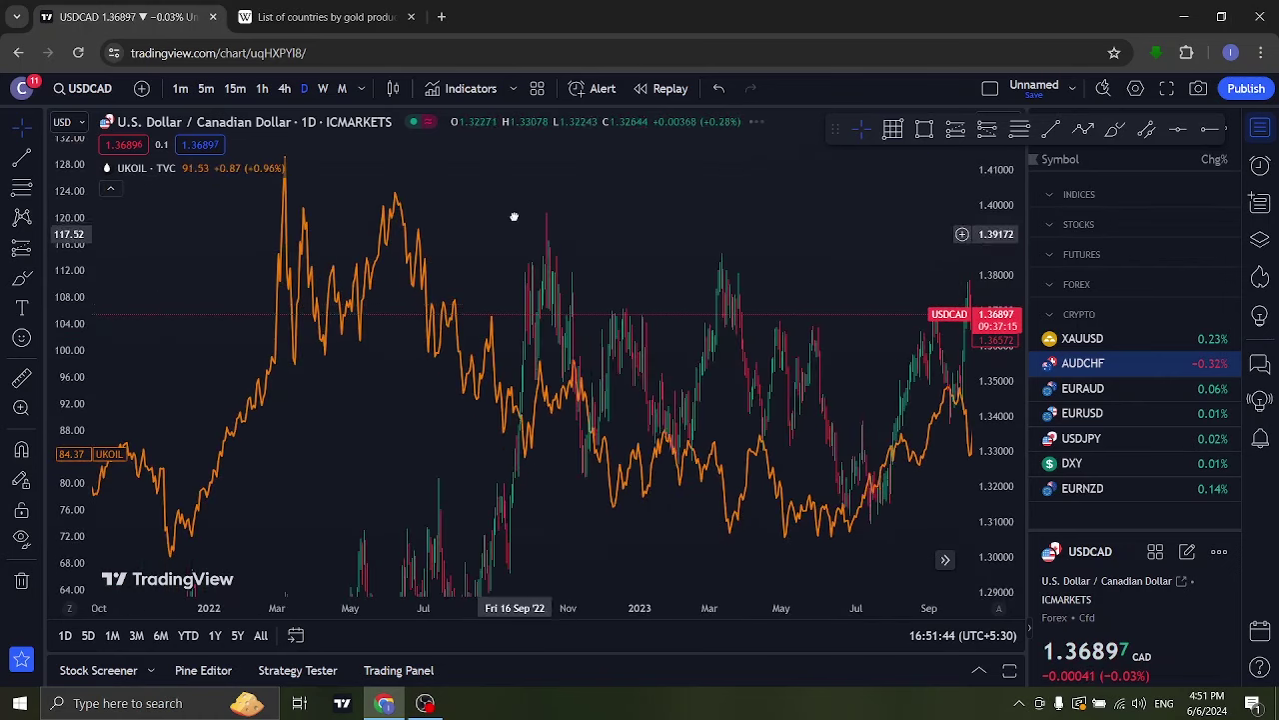
scroll(514, 214, down, 2)
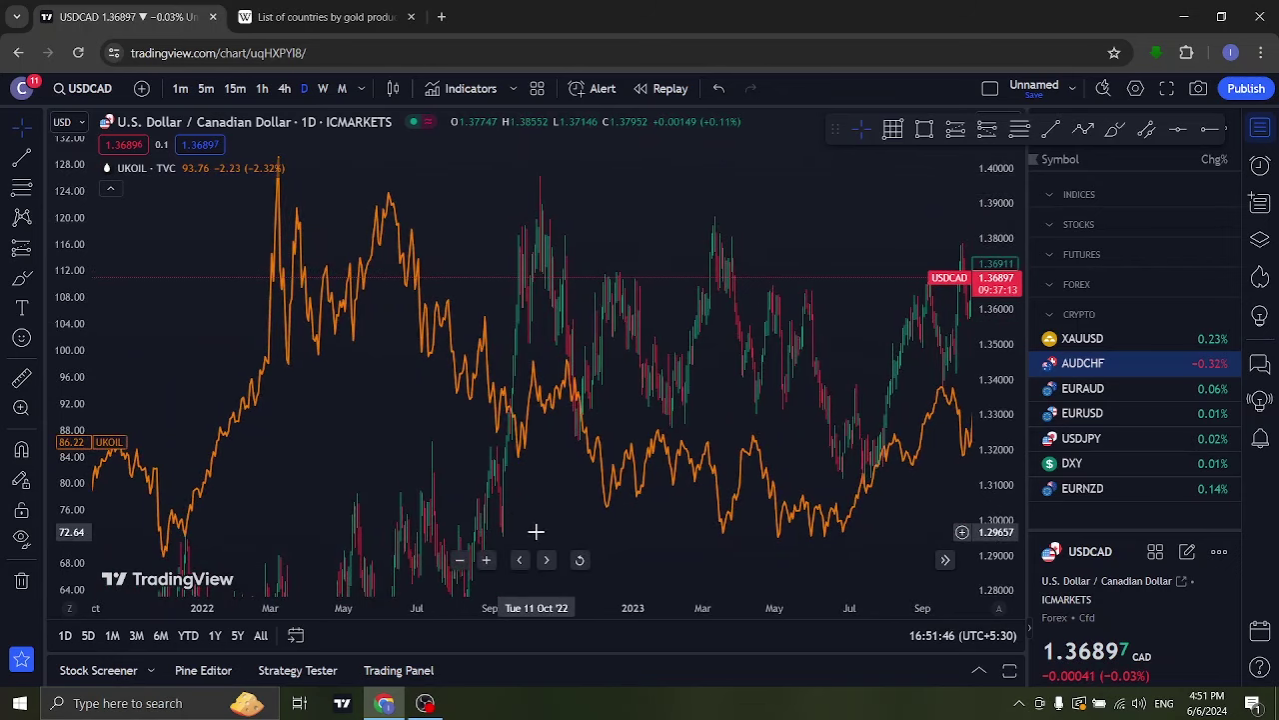
drag(534, 528, 484, 378)
mouse_move(726, 394)
mouse_down()
mouse_move(749, 396)
mouse_move(780, 343)
mouse_up()
scroll(780, 343, down, 2)
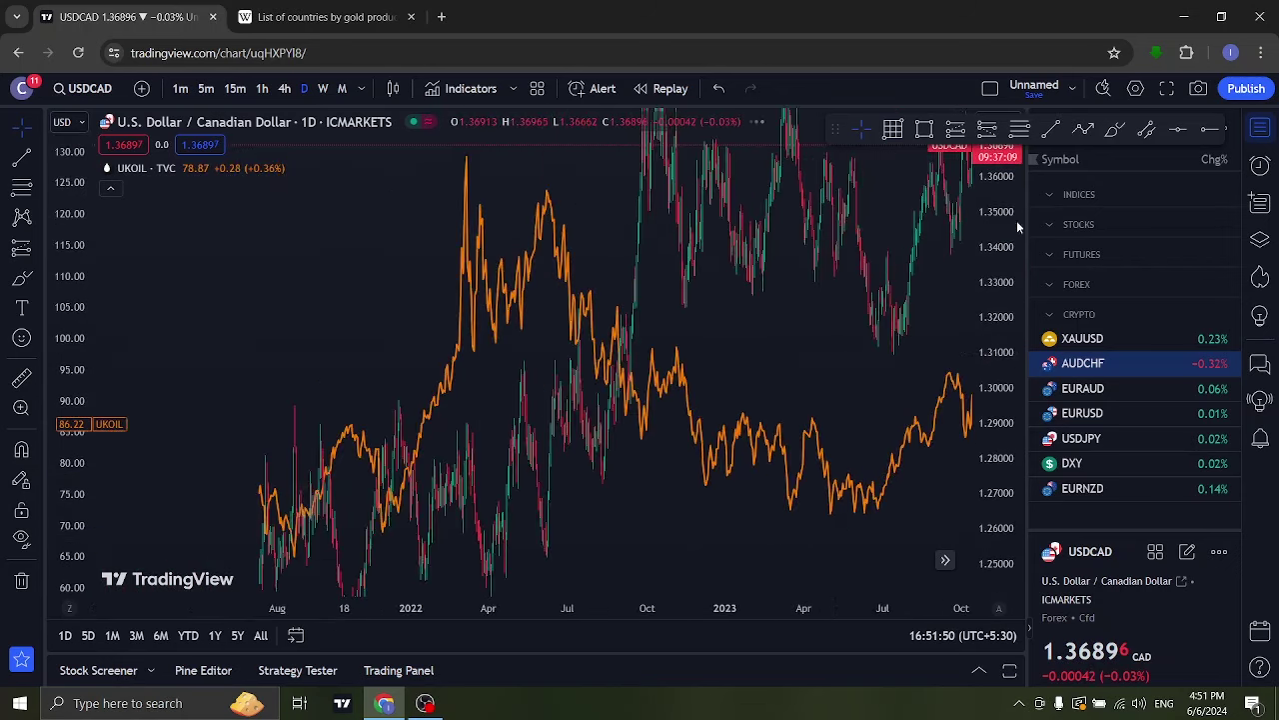
drag(984, 261, 913, 329)
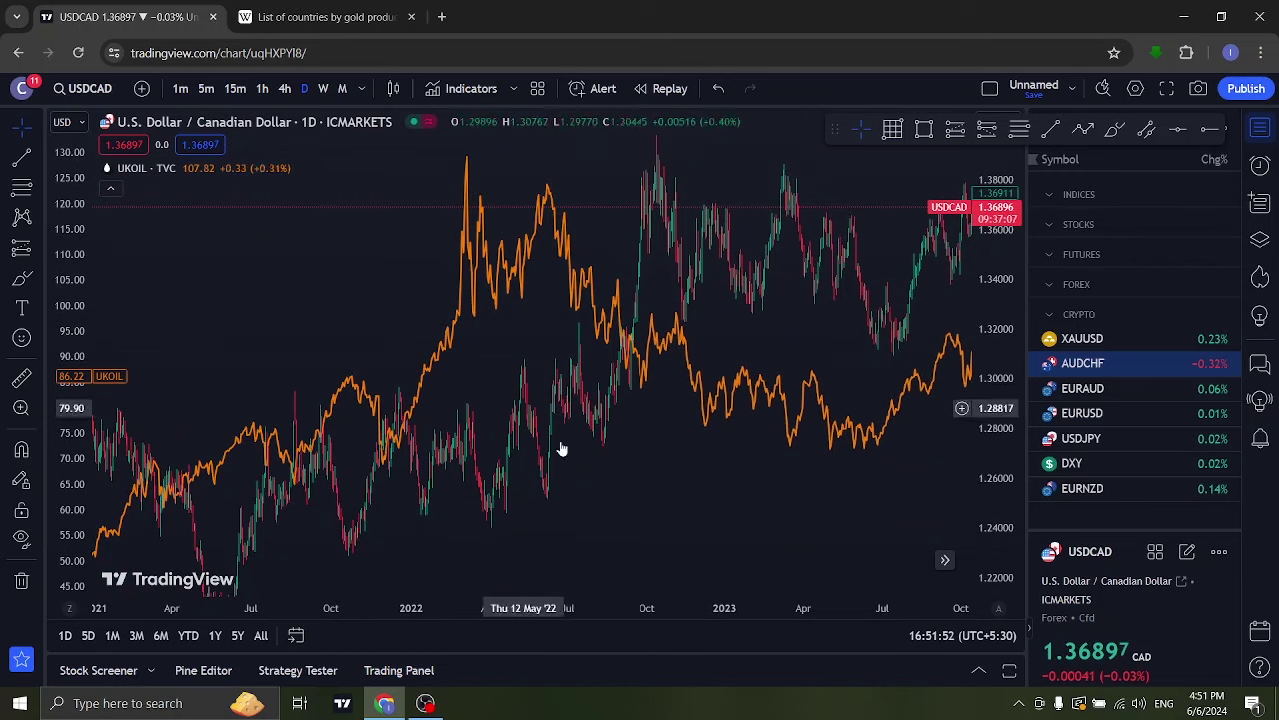
drag(543, 408, 518, 485)
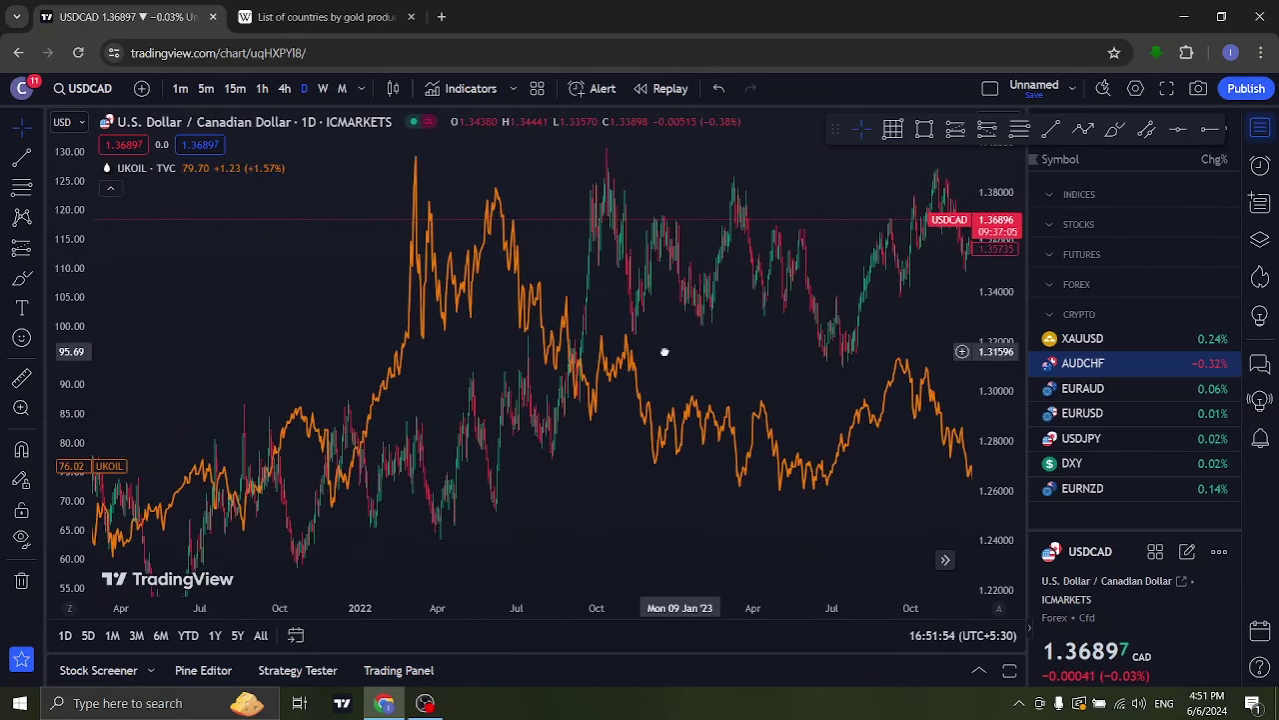
drag(619, 375, 592, 369)
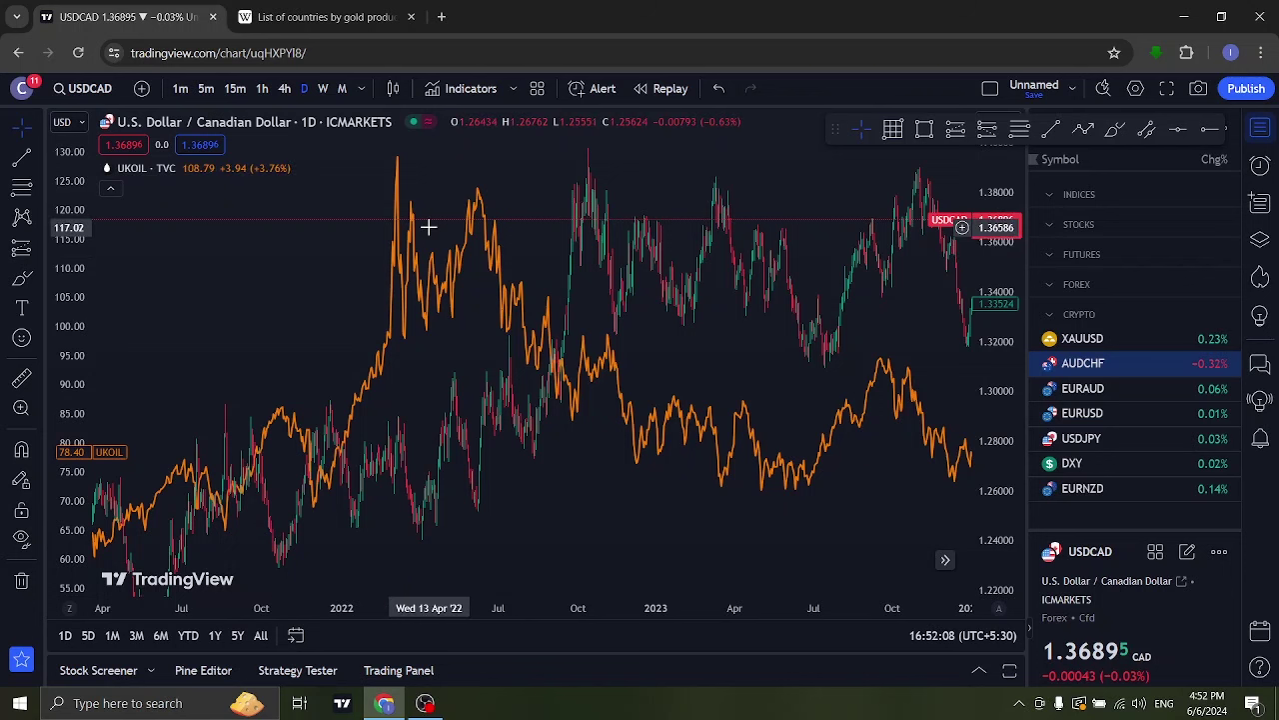
Zoom out further and compress the price scale so 2016–2023 and the 1.40 level are visible.
scroll(350, 326, up, 1)
scroll(350, 327, down, 1)
scroll(353, 325, down, 1)
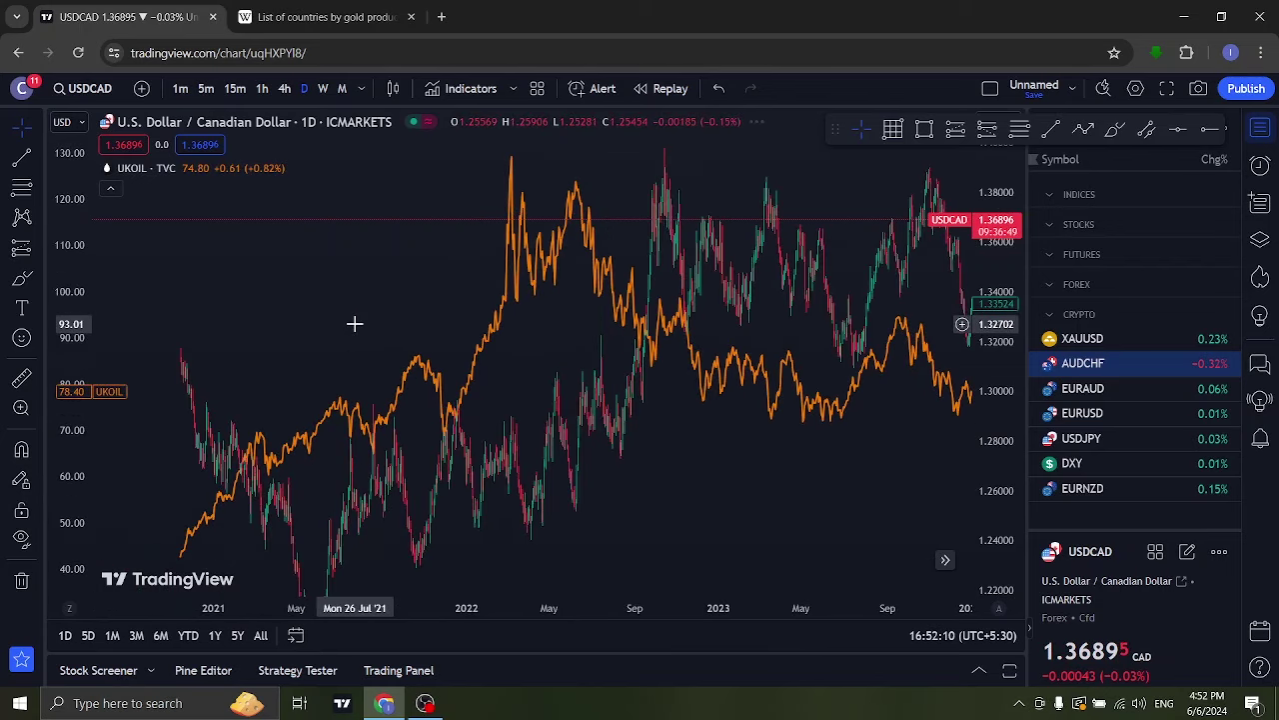
scroll(355, 323, down, 1)
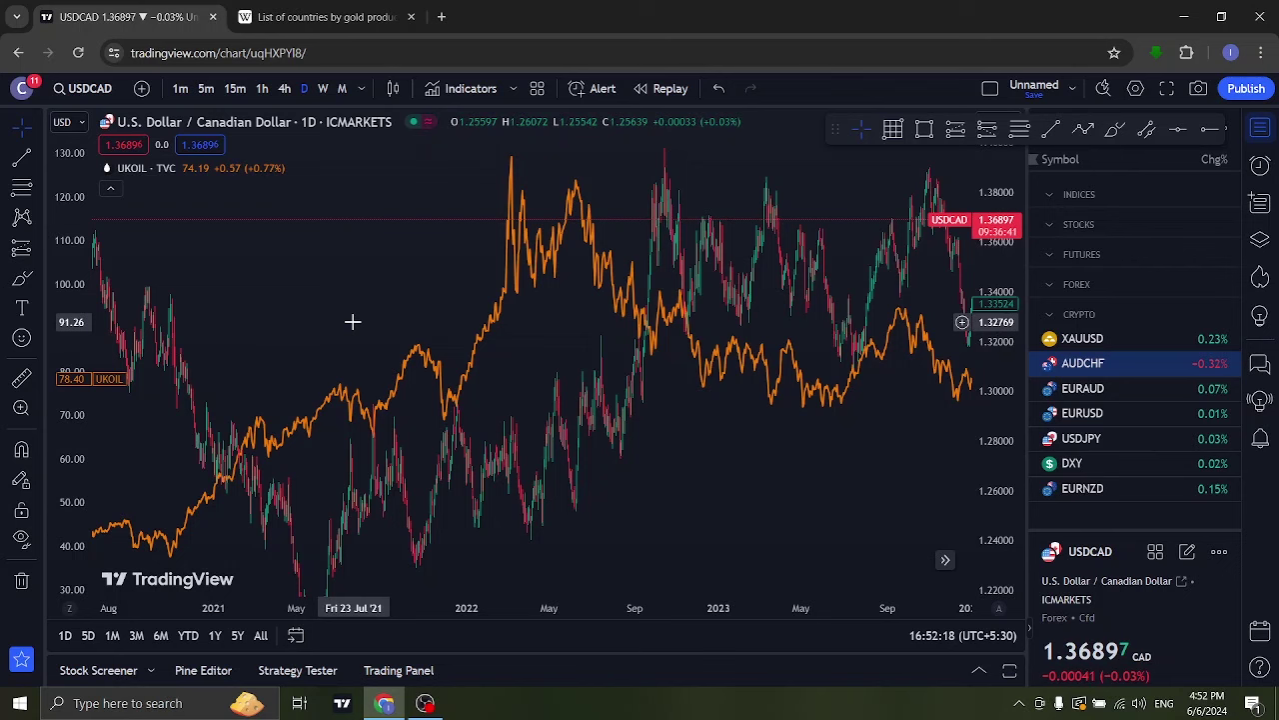
scroll(355, 322, down, 5)
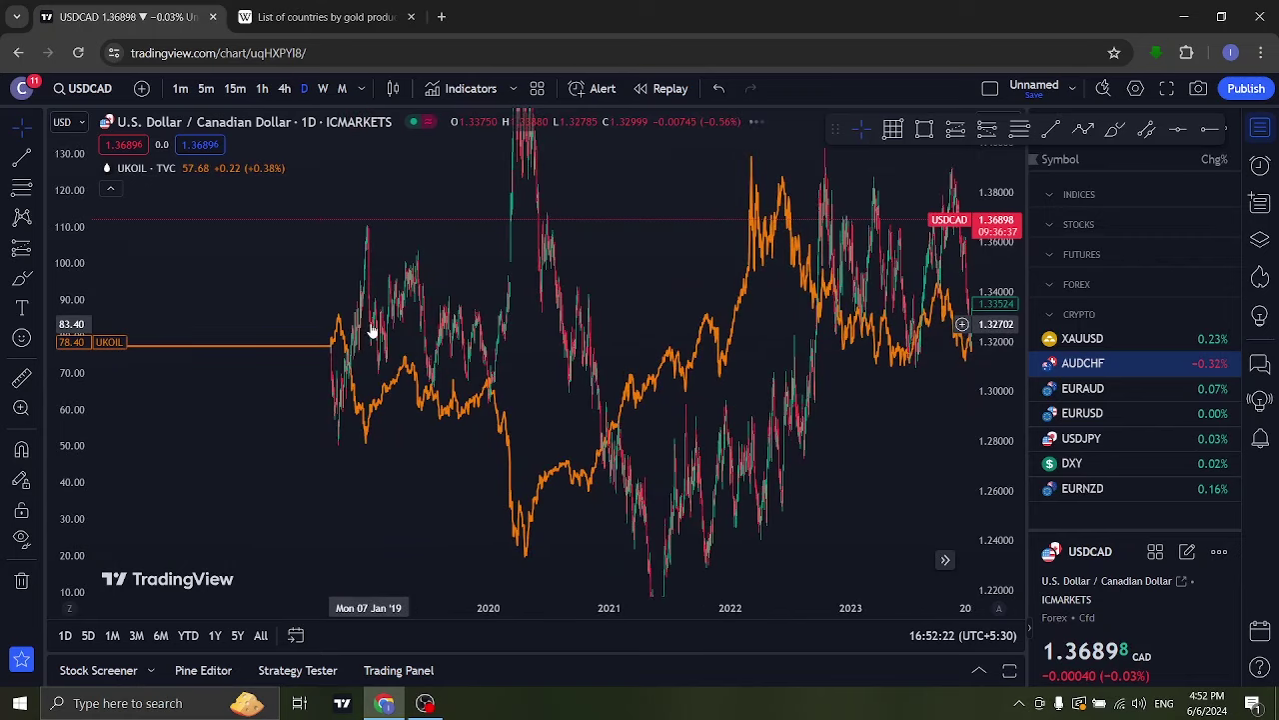
scroll(413, 330, down, 3)
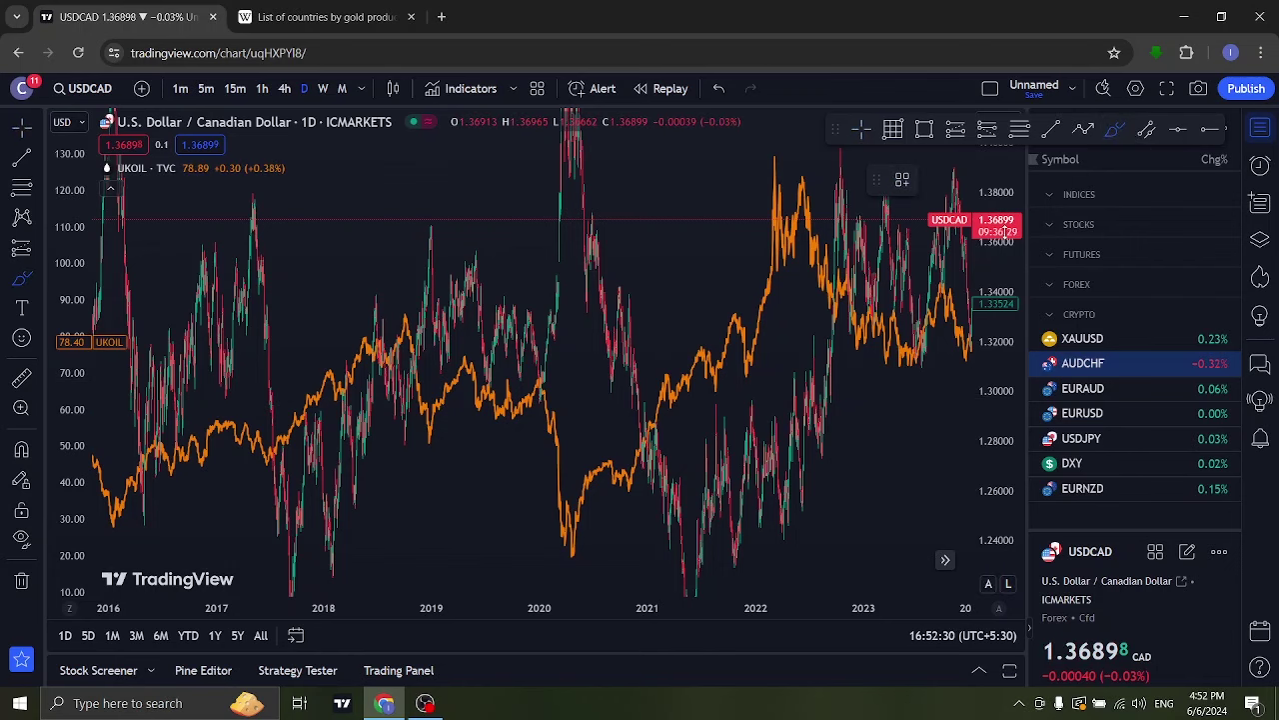
drag(996, 266, 988, 328)
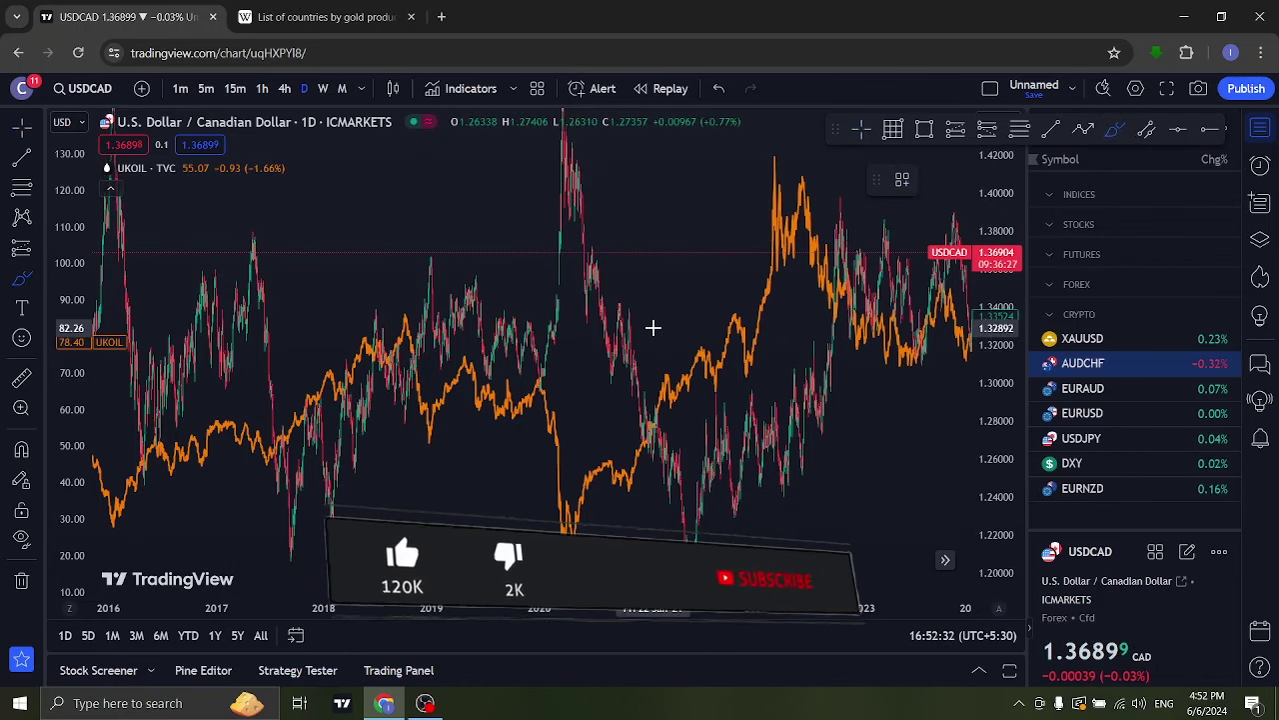
drag(659, 281, 706, 261)
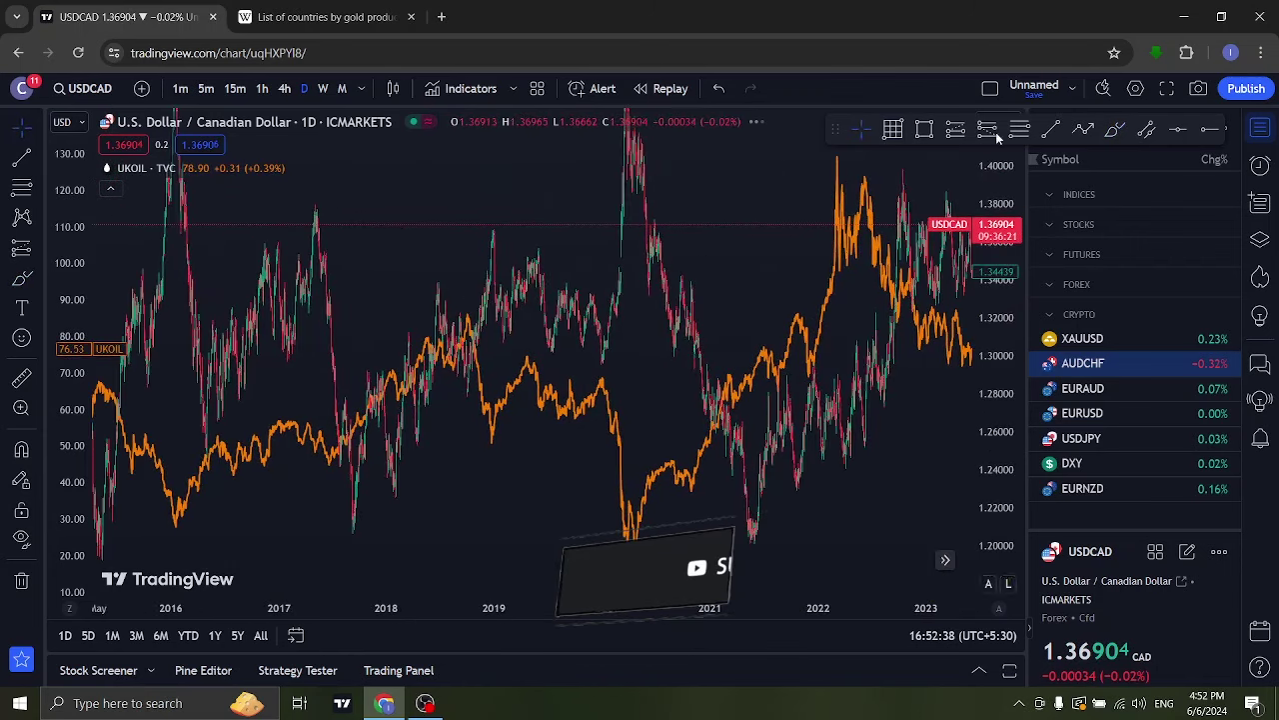
Draw cyan brush arrows pairing oil's 2020 plunge with USDCAD's spike, and oil's 2016 low with USDCAD's peak.
click(1116, 131)
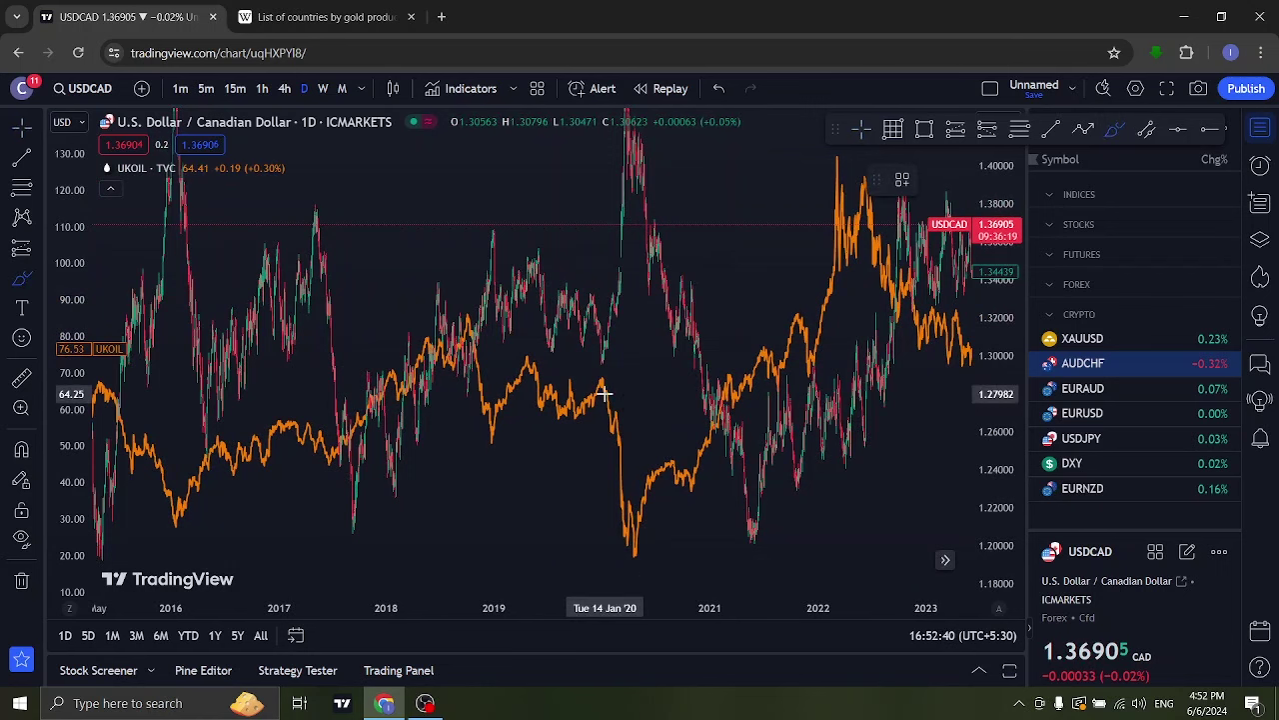
drag(604, 390, 659, 520)
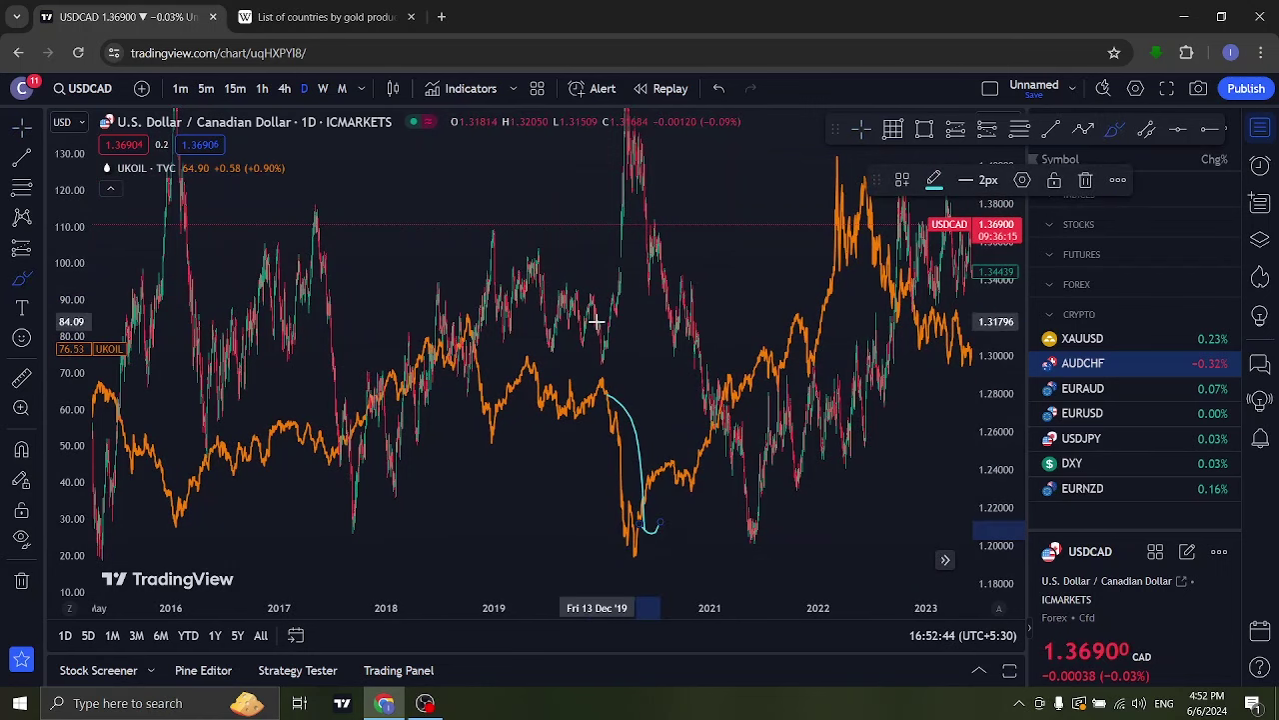
drag(599, 320, 611, 153)
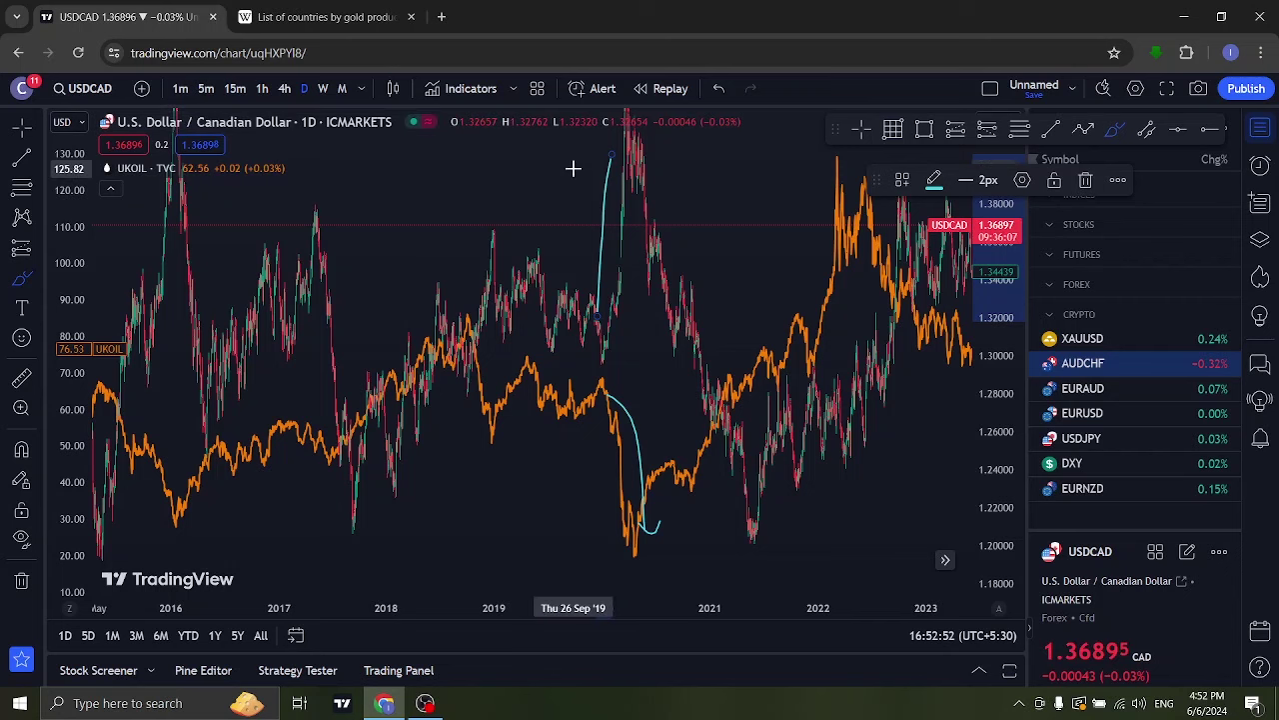
drag(577, 168, 612, 150)
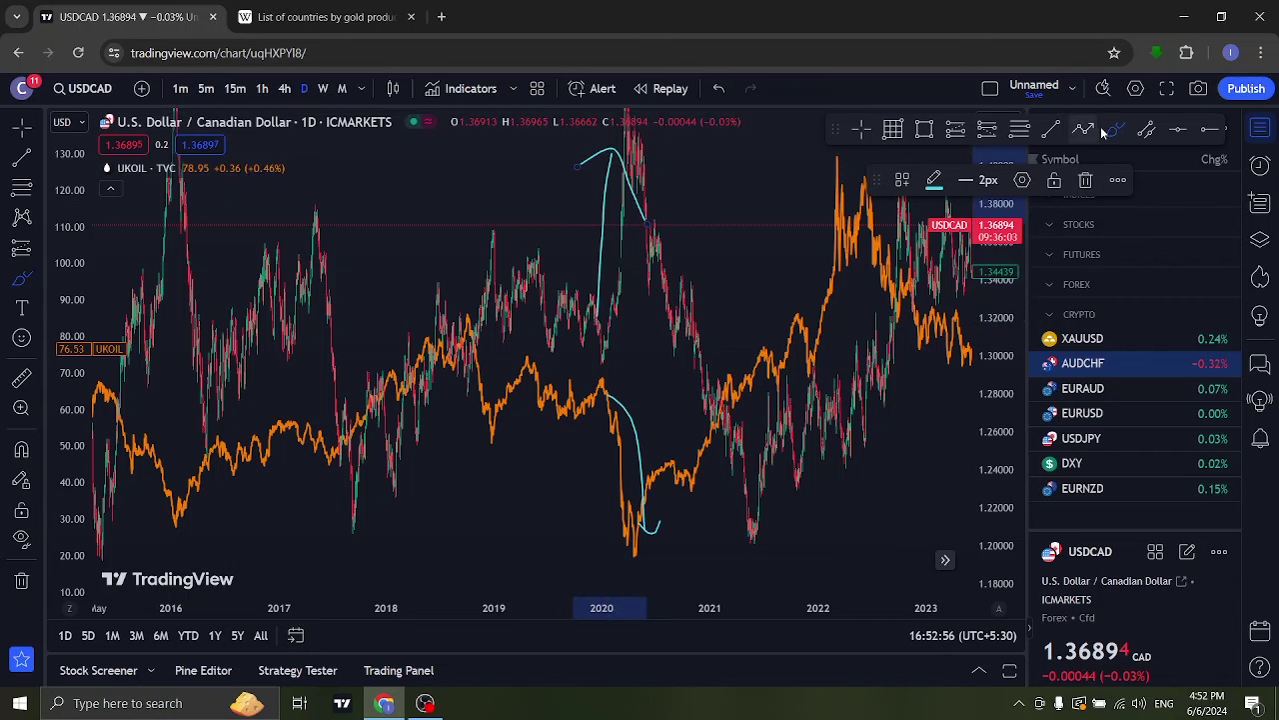
drag(138, 405, 177, 449)
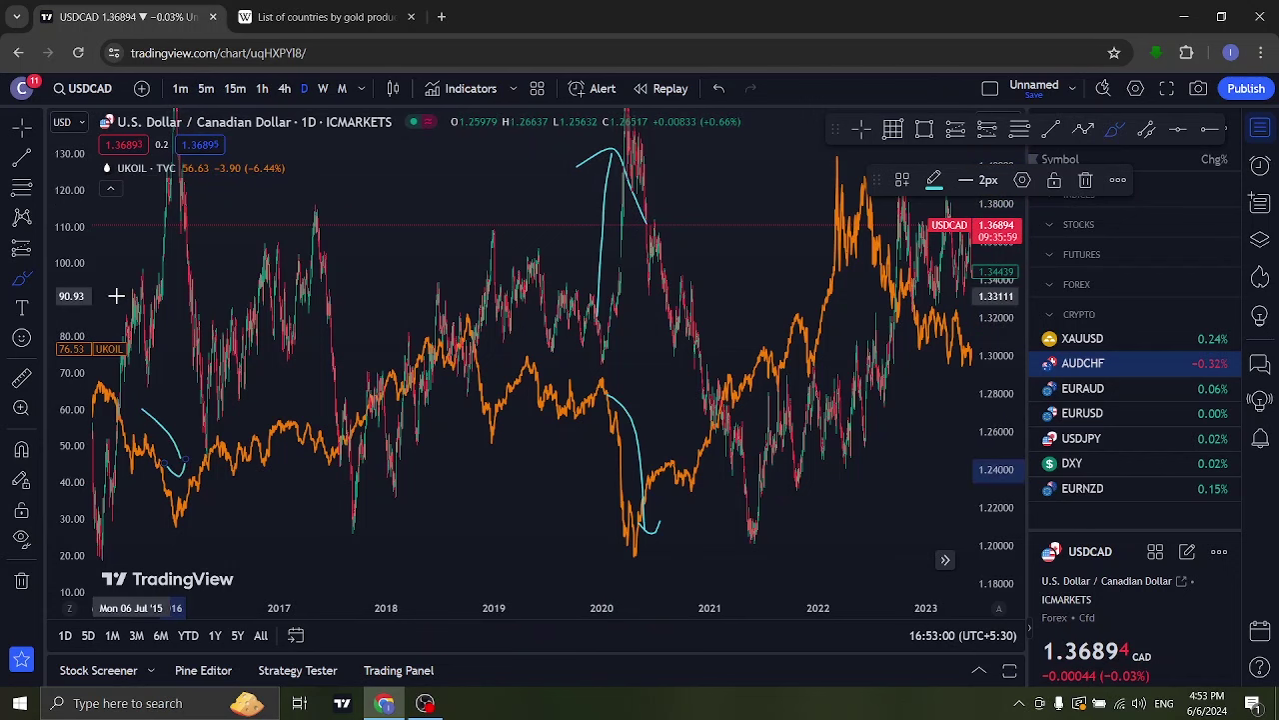
mouse_move(117, 289)
mouse_down()
mouse_move(155, 190)
mouse_move(162, 226)
mouse_up()
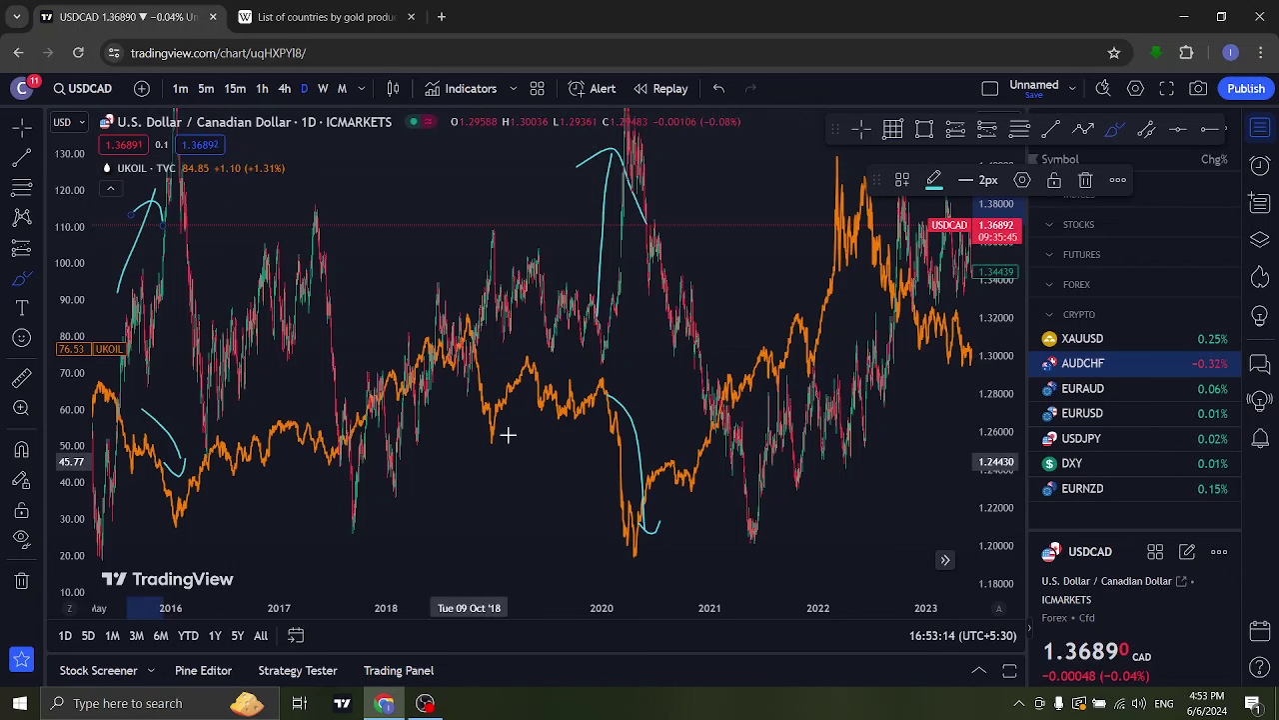
Remove all drawings, pan back to earlier years and stretch the USDCAD scale to 0.95–1.60.
right_click(467, 160)
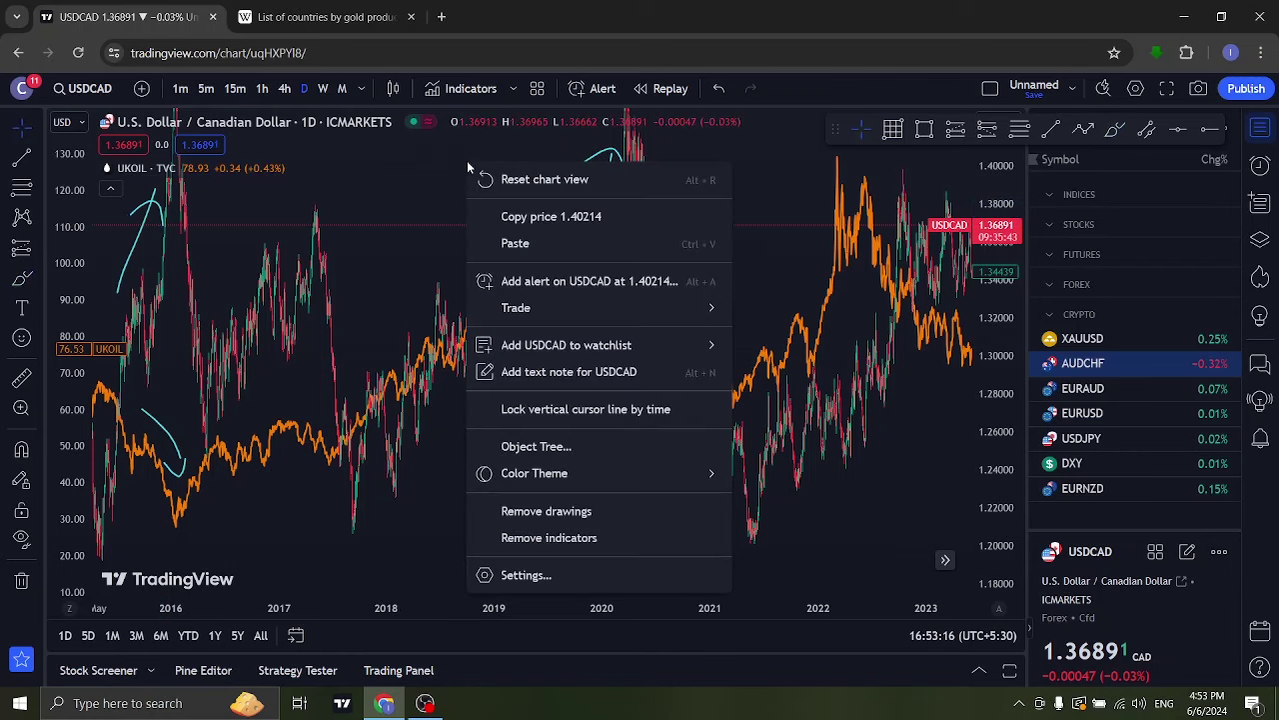
click(542, 513)
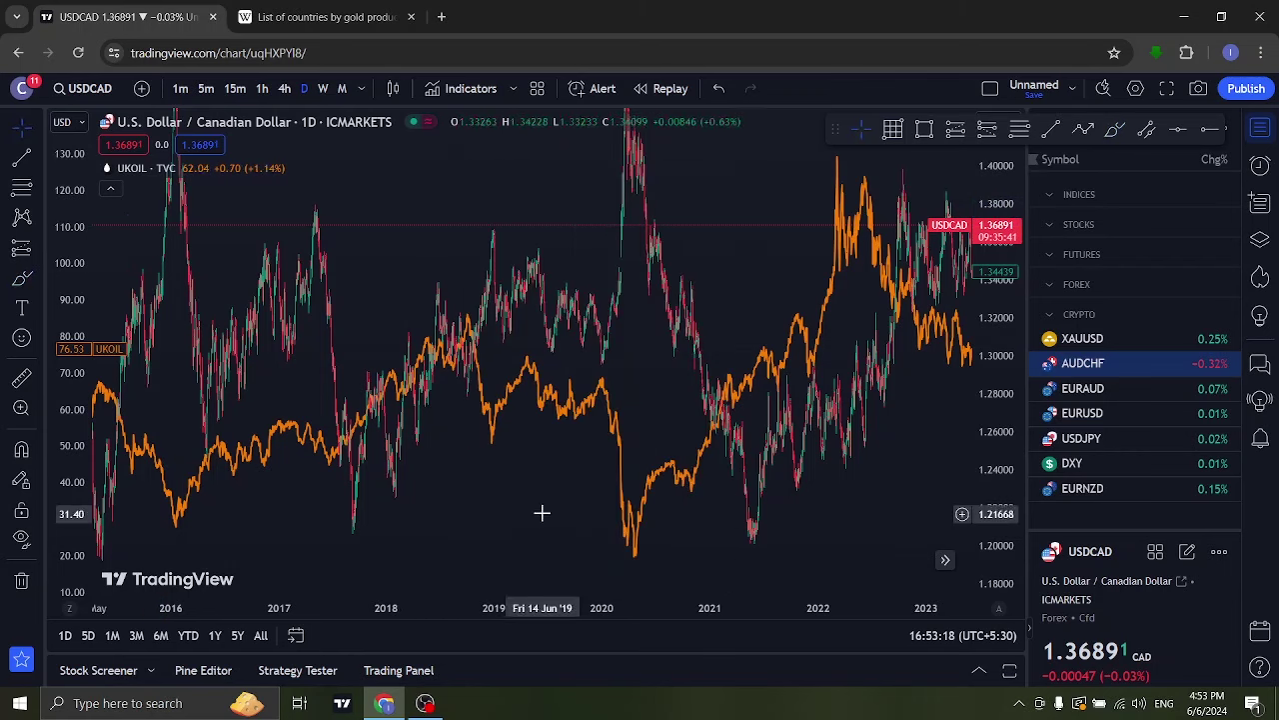
drag(350, 317, 685, 314)
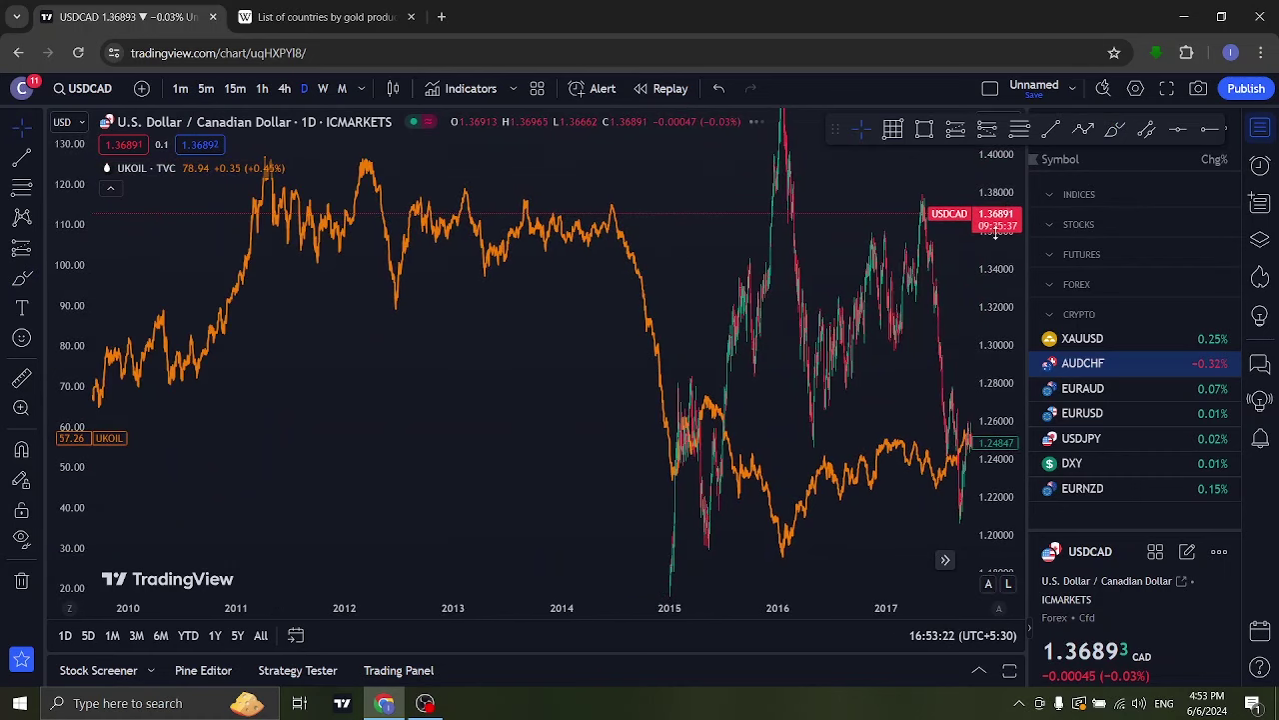
drag(985, 400, 962, 523)
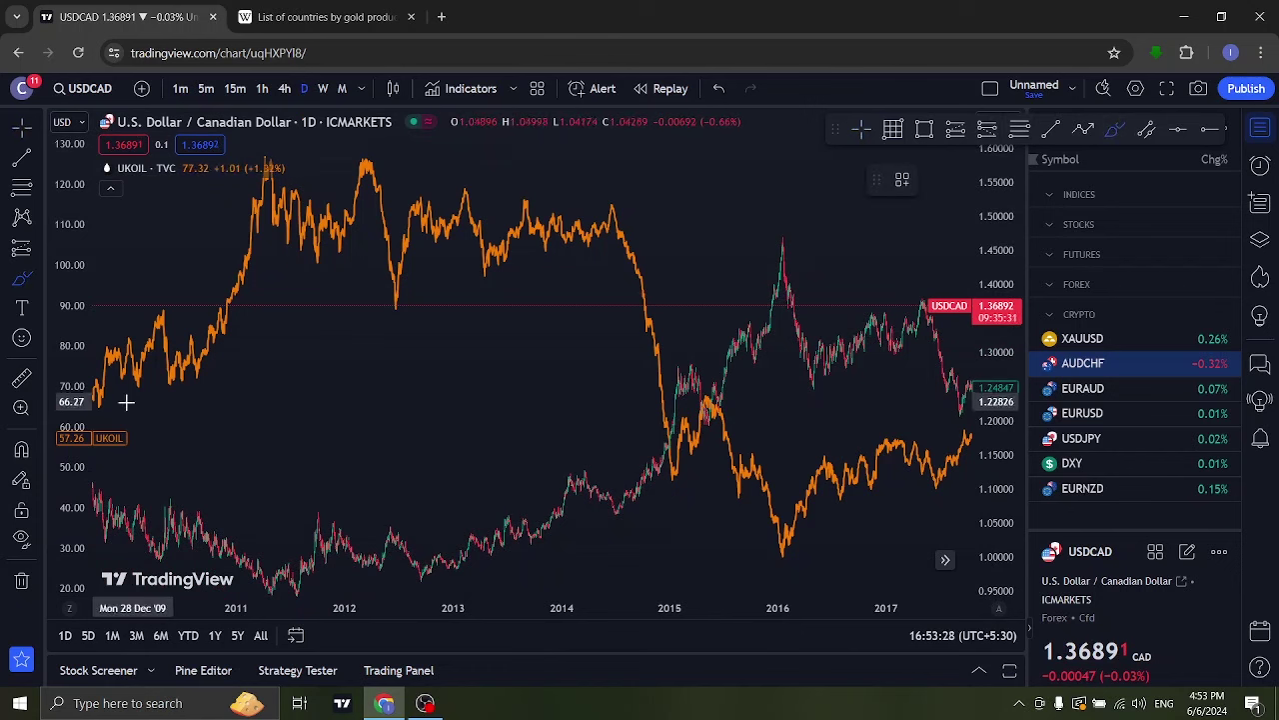
Draw cyan arrows along oil's rise from 2010 and falling USDCAD, then reframe toward earlier years.
mouse_move(116, 419)
mouse_down()
mouse_move(477, 264)
mouse_move(446, 322)
mouse_up()
mouse_move(126, 478)
mouse_down()
mouse_move(457, 528)
mouse_move(440, 550)
mouse_up()
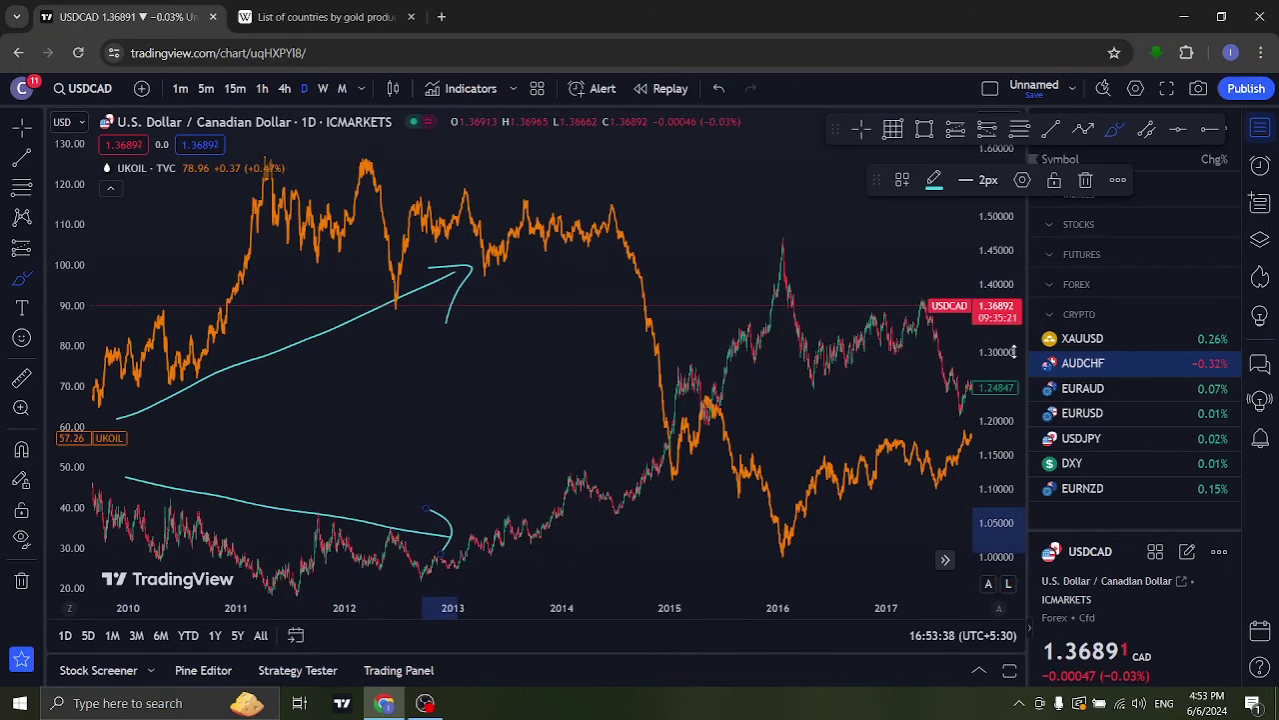
drag(1003, 371, 1003, 357)
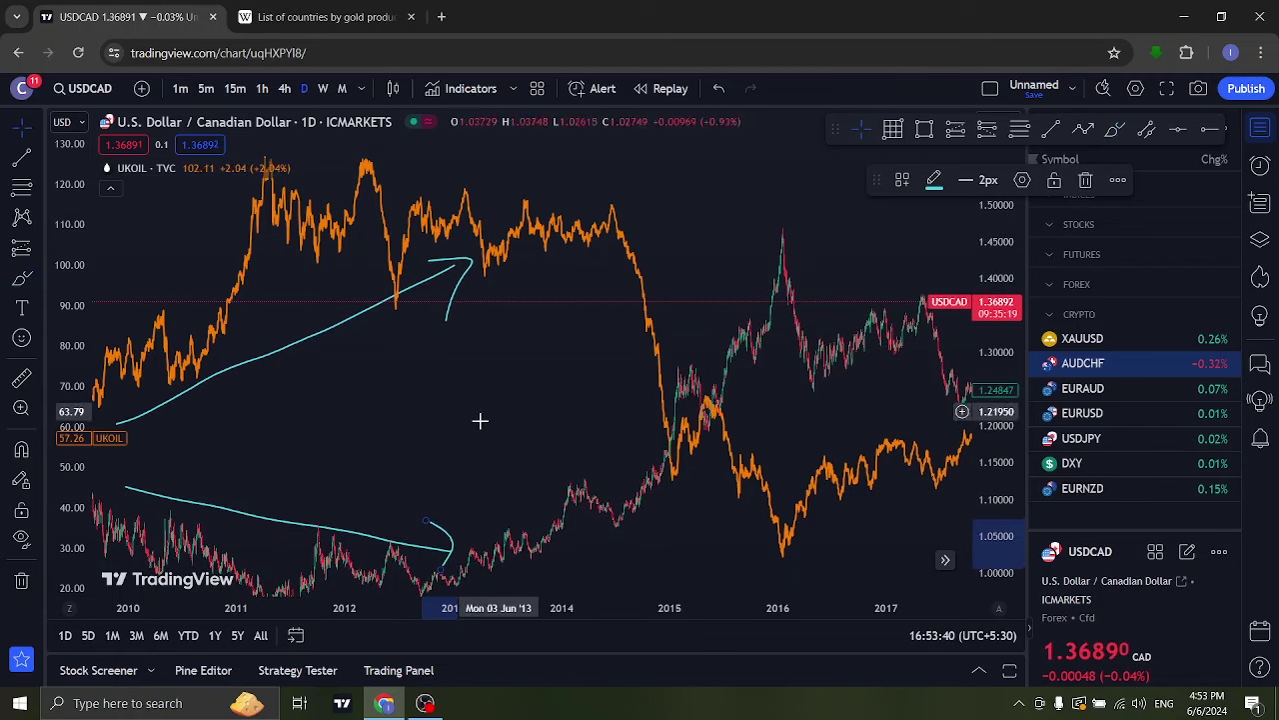
drag(480, 423, 491, 365)
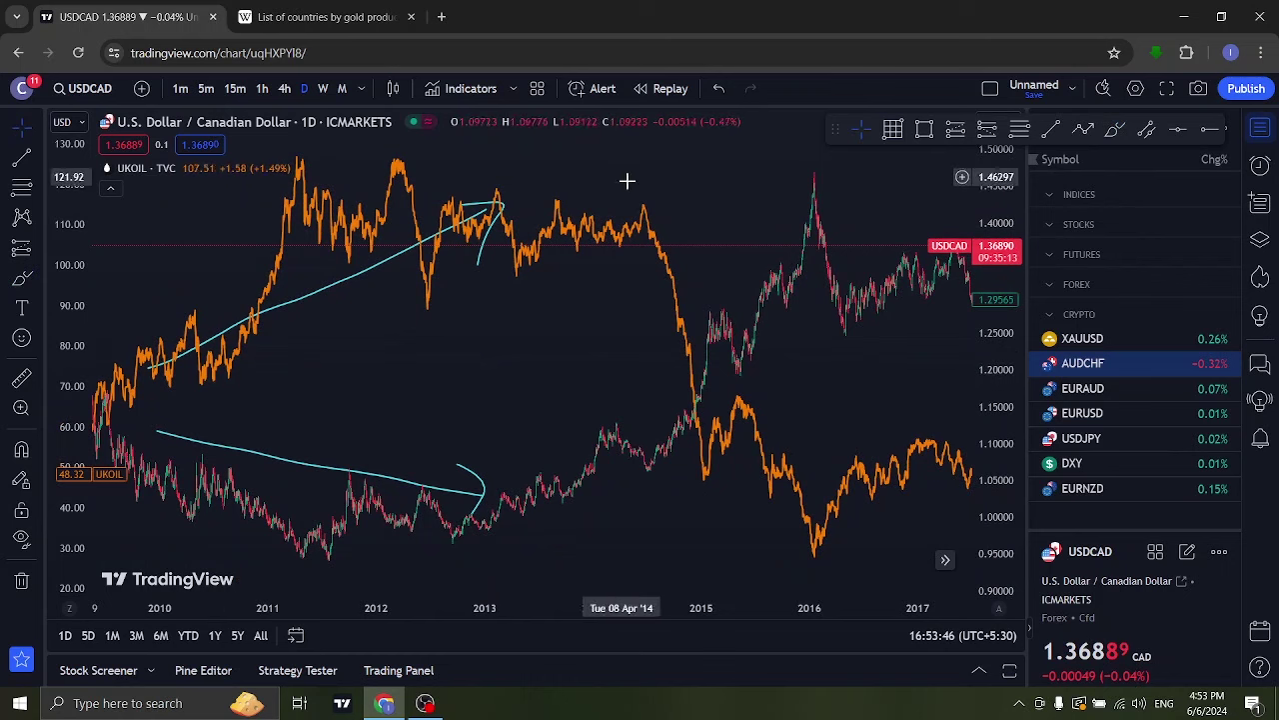
click(719, 89)
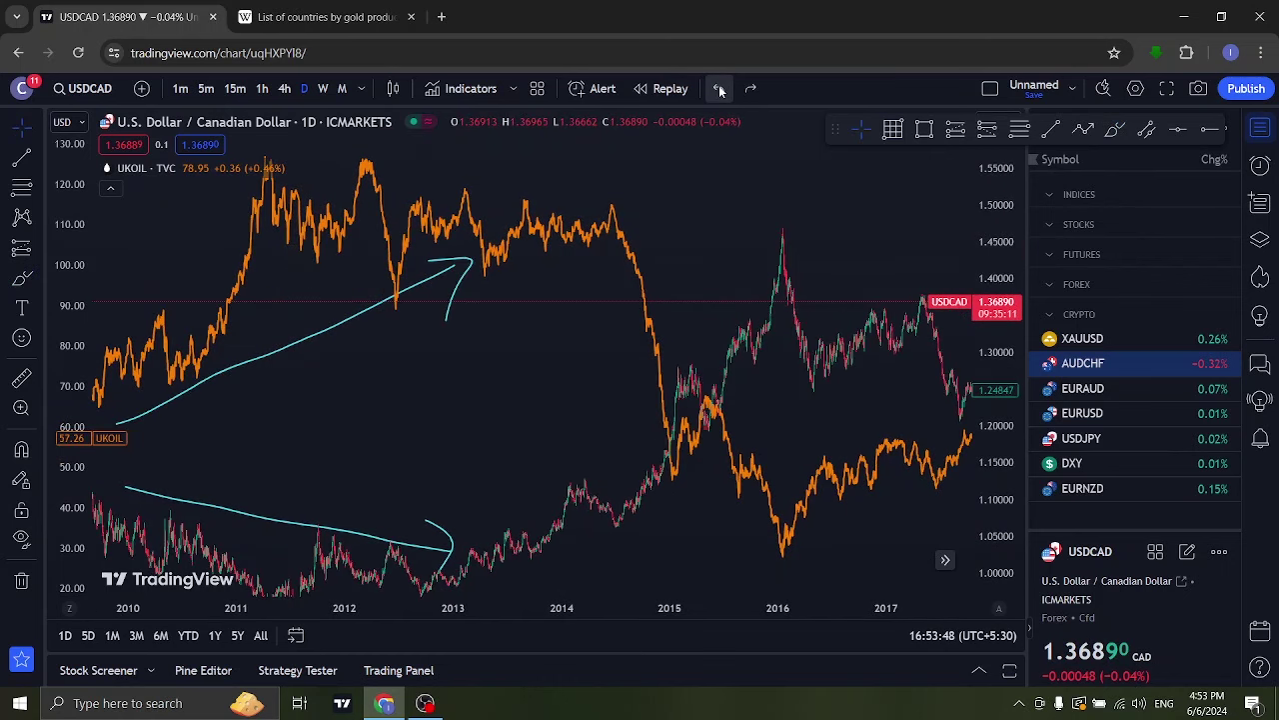
drag(414, 357, 570, 321)
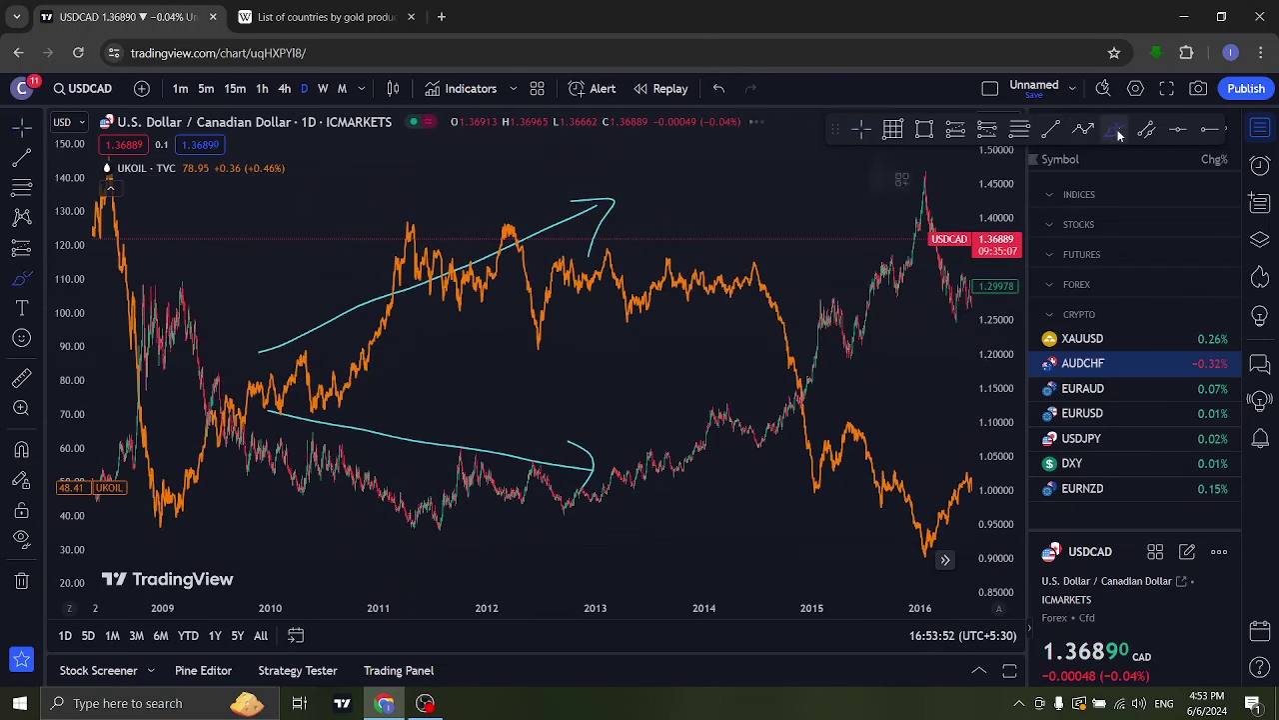
Sketch cyan strokes along the late-2008 drop and 2009 rise, and circle a short dash mid-chart.
click(1117, 131)
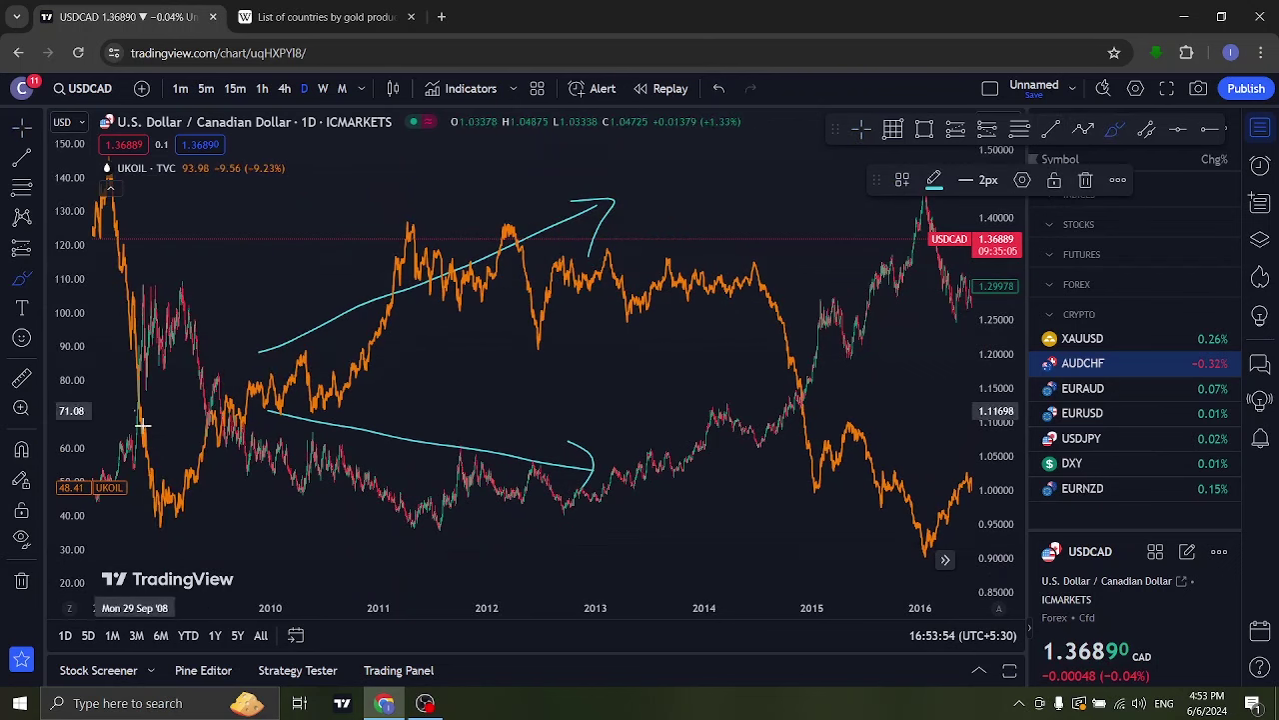
drag(137, 410, 163, 497)
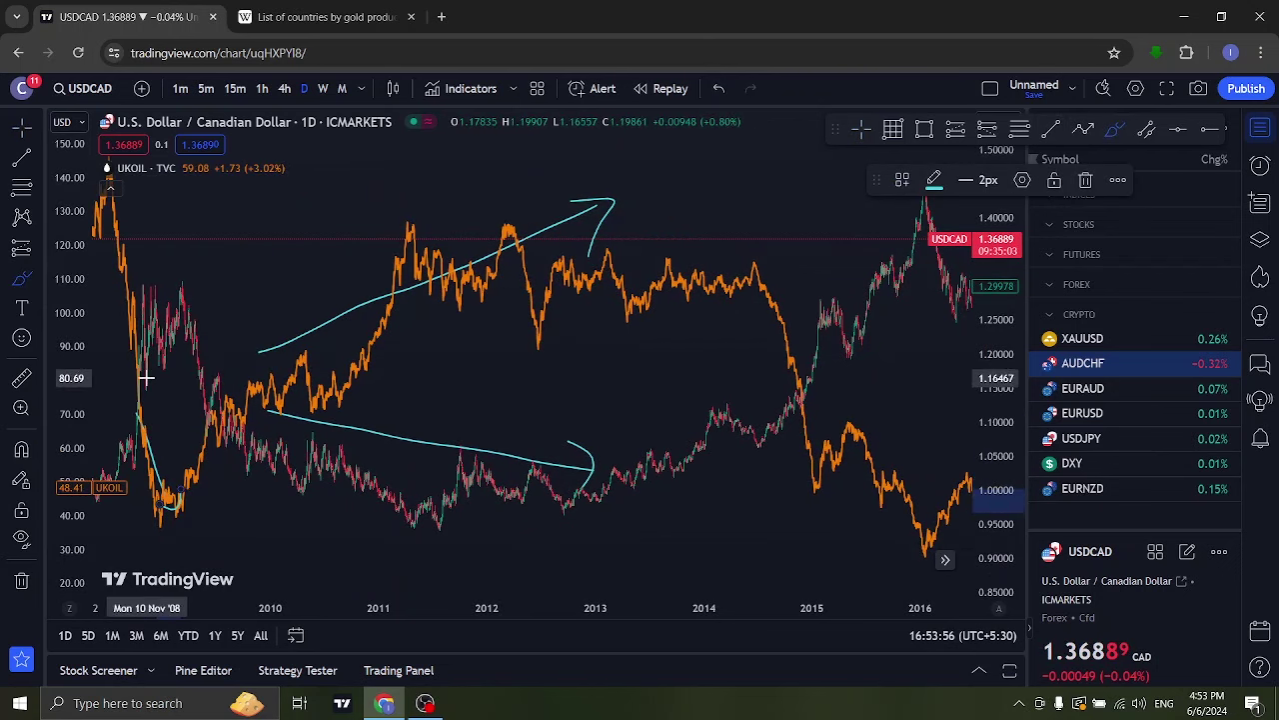
mouse_move(145, 376)
mouse_down()
mouse_move(200, 320)
mouse_move(194, 342)
mouse_up()
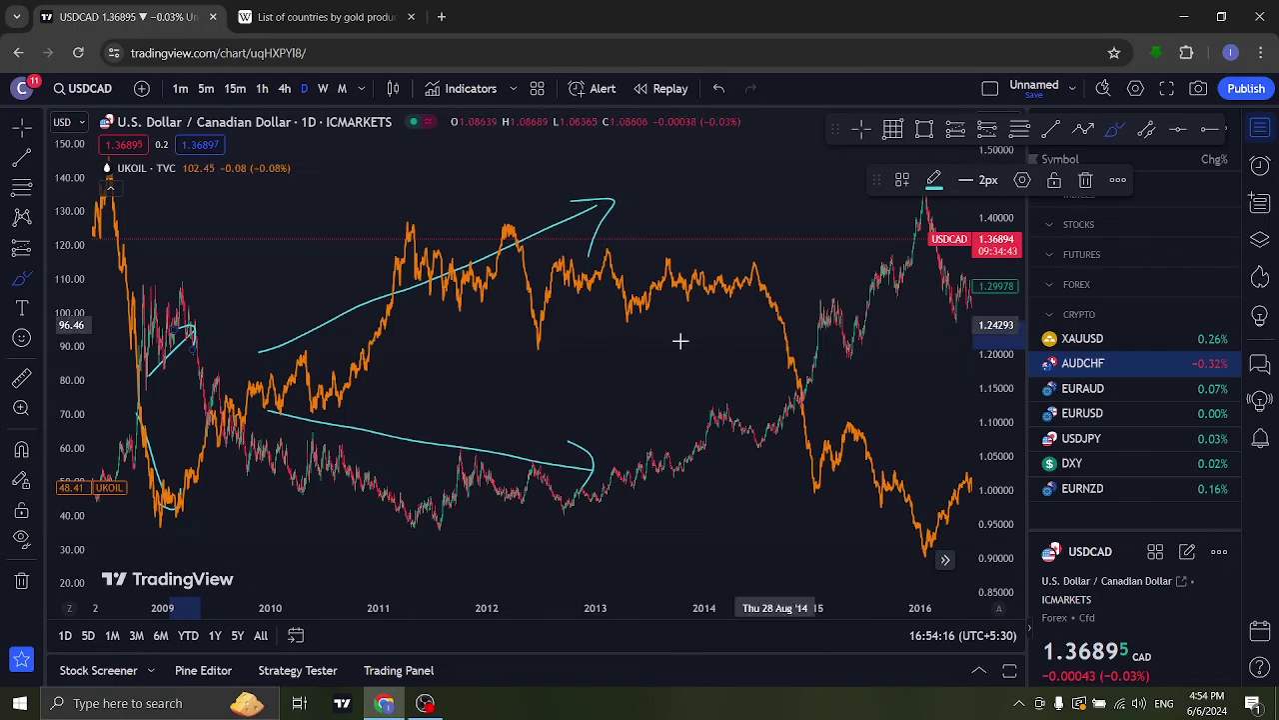
drag(556, 393, 636, 382)
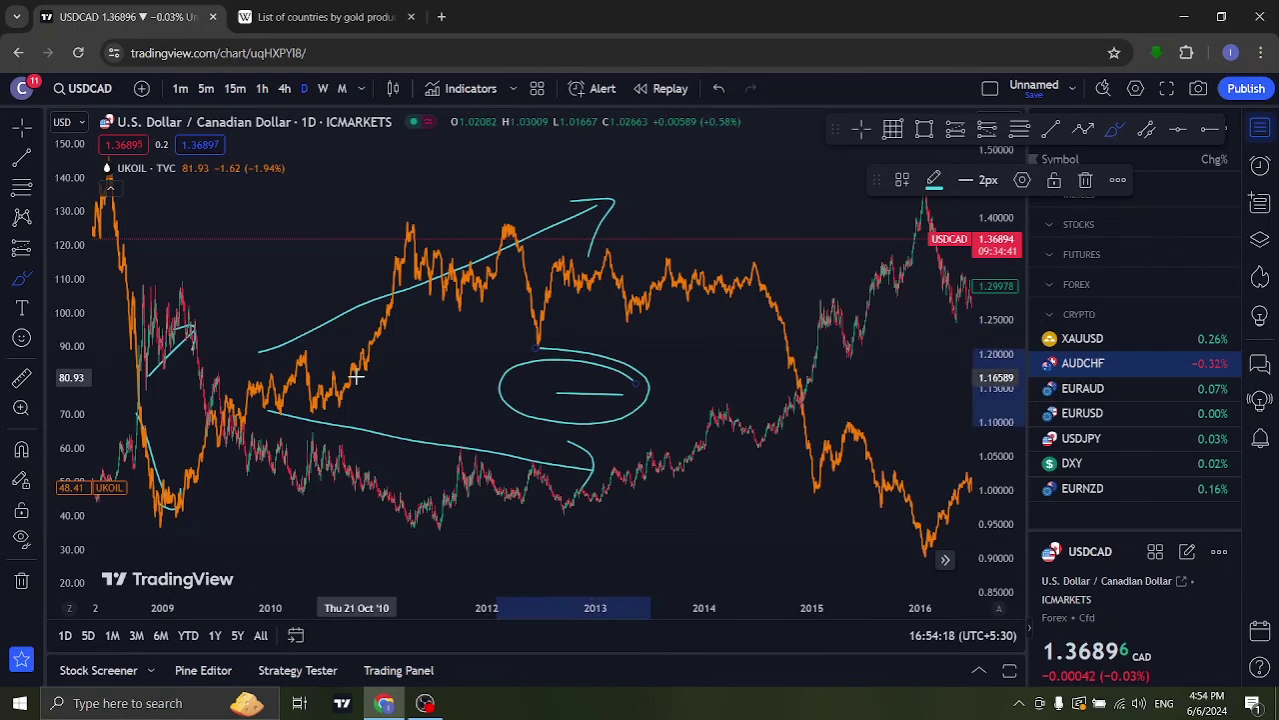
right_click(658, 169)
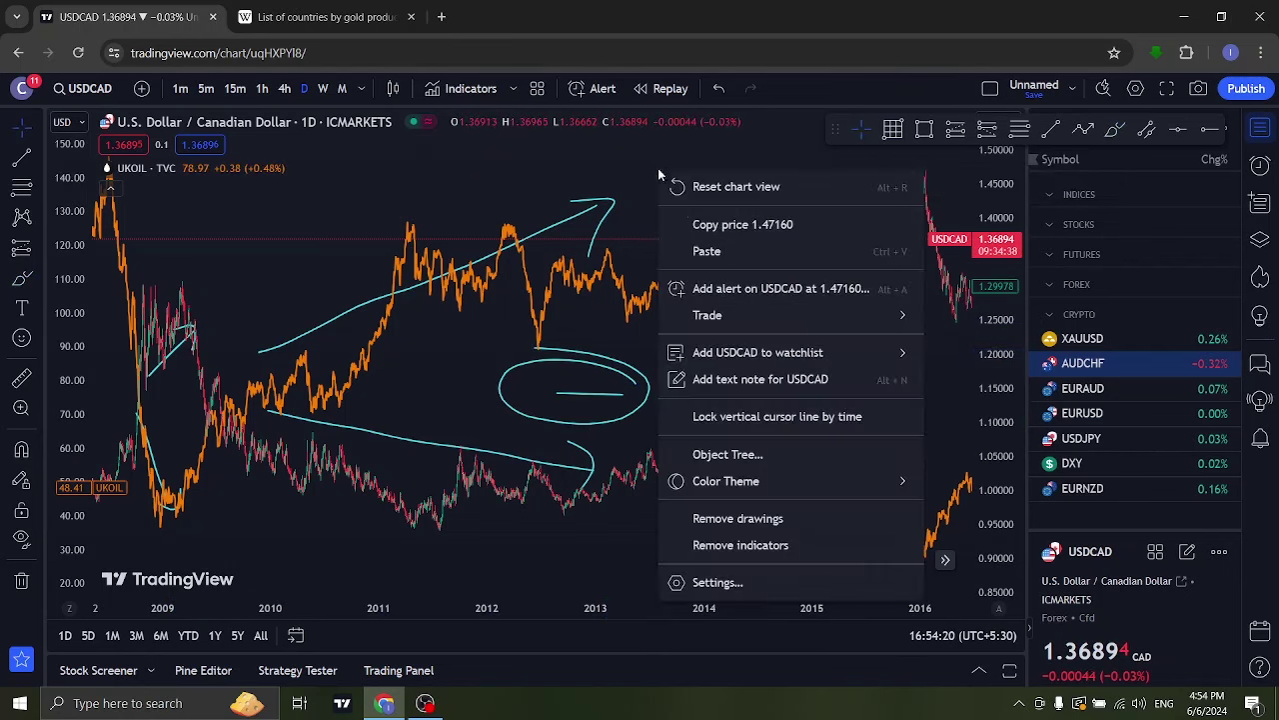
Remove all drawings and pan the chart forward until 2017–2024 is in view.
click(729, 519)
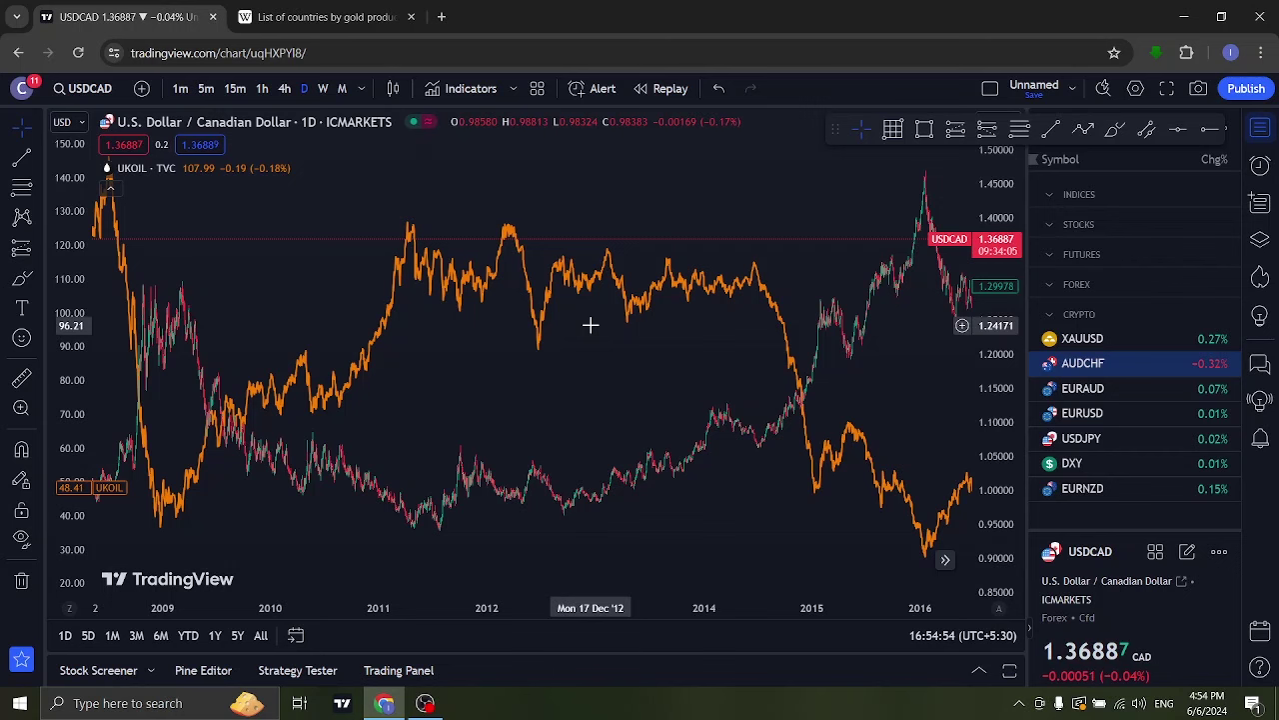
drag(736, 219, 338, 236)
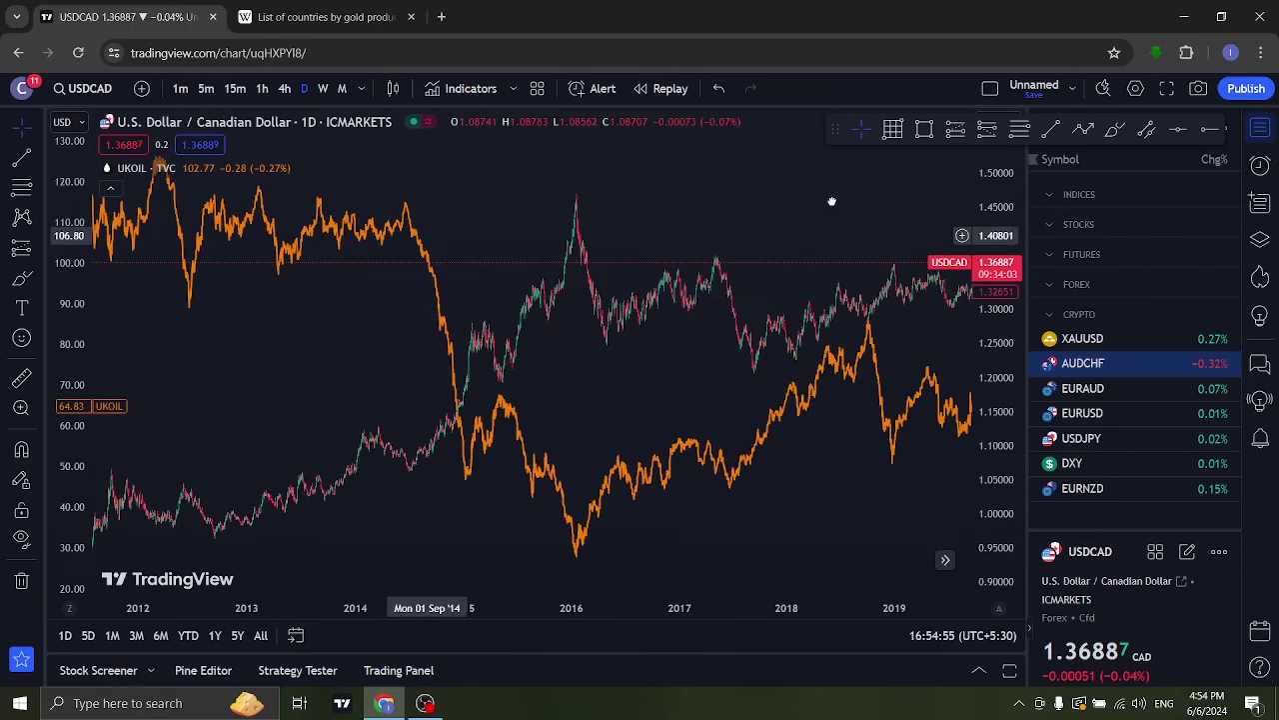
drag(829, 200, 537, 220)
drag(789, 203, 650, 219)
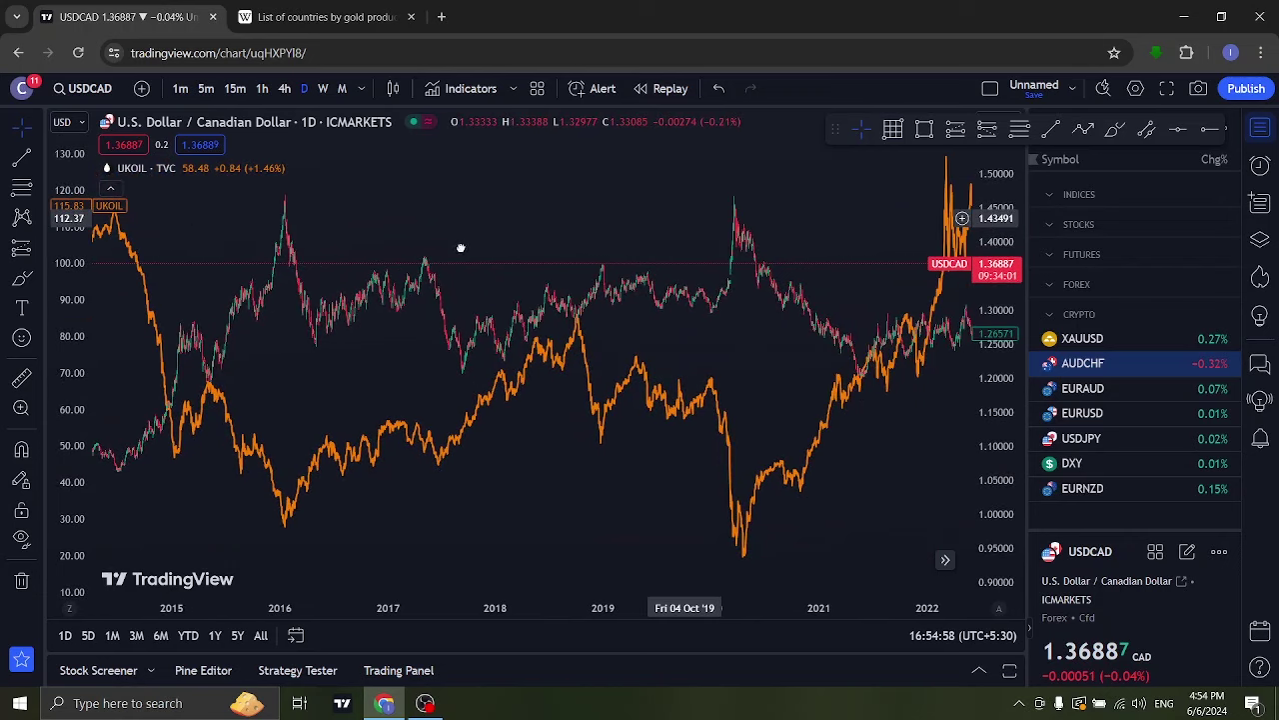
mouse_move(785, 211)
mouse_down()
mouse_move(642, 238)
mouse_move(614, 219)
mouse_up()
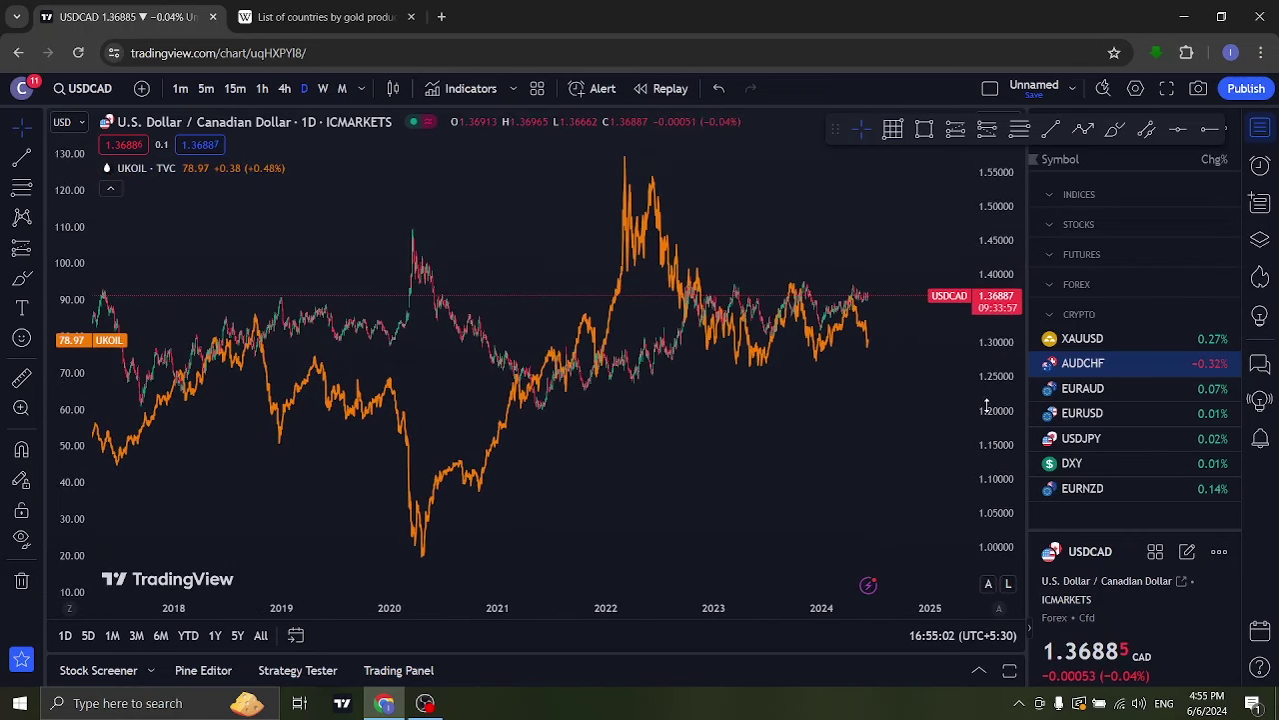
Zoom in on 2020 to mid-2024, adjusting the USDCAD price scale and leaving space after the latest bar.
drag(1000, 334, 999, 313)
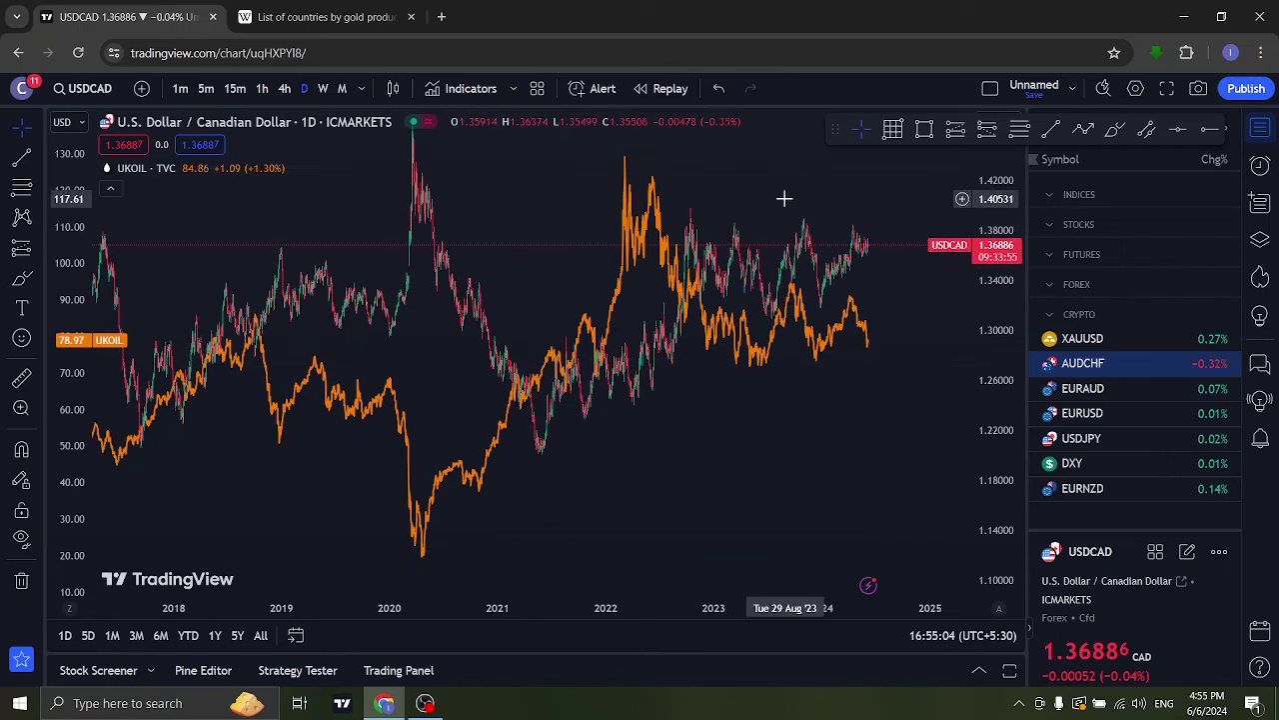
drag(786, 197, 871, 194)
scroll(836, 206, up, 2)
scroll(836, 203, up, 2)
scroll(835, 203, up, 2)
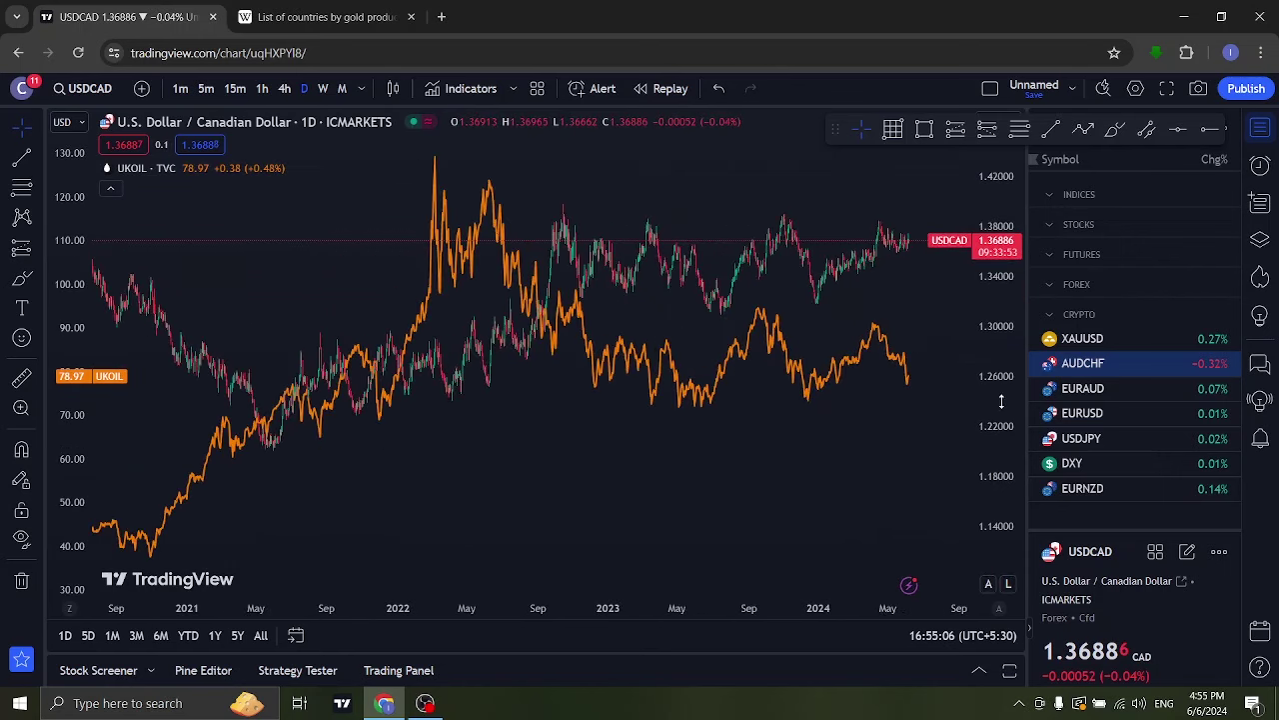
drag(920, 350, 890, 362)
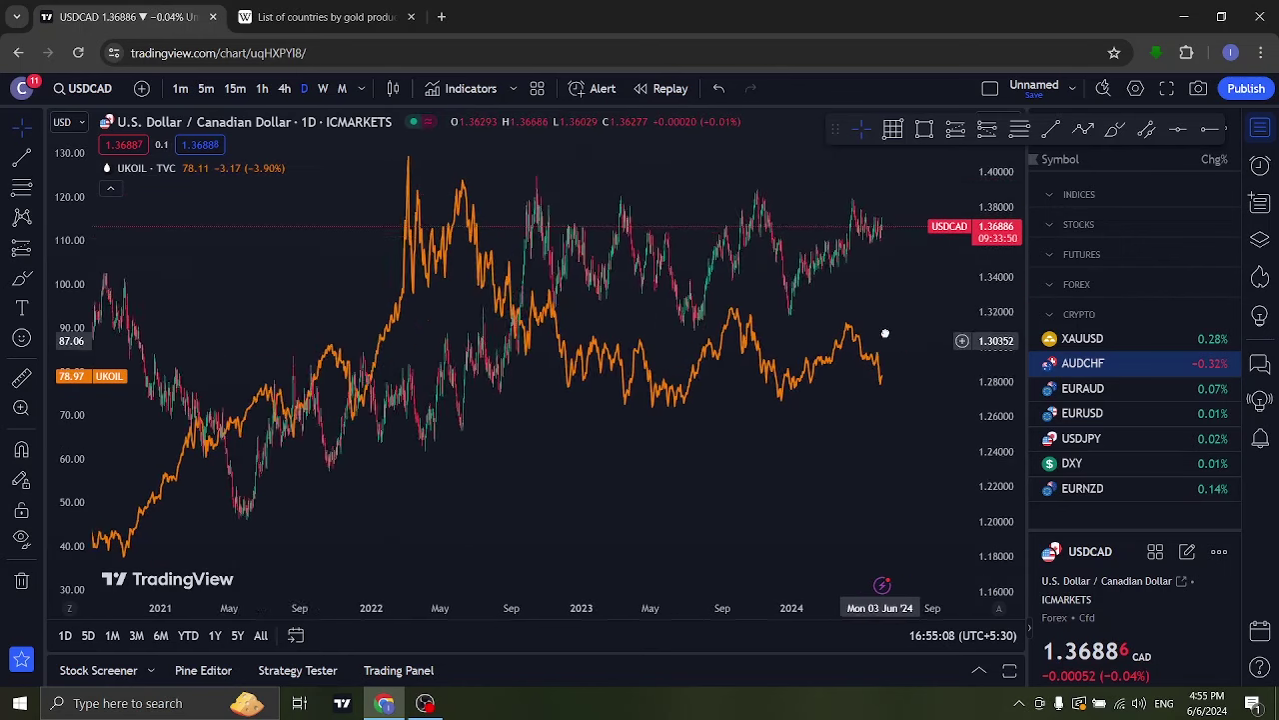
drag(1025, 408, 906, 346)
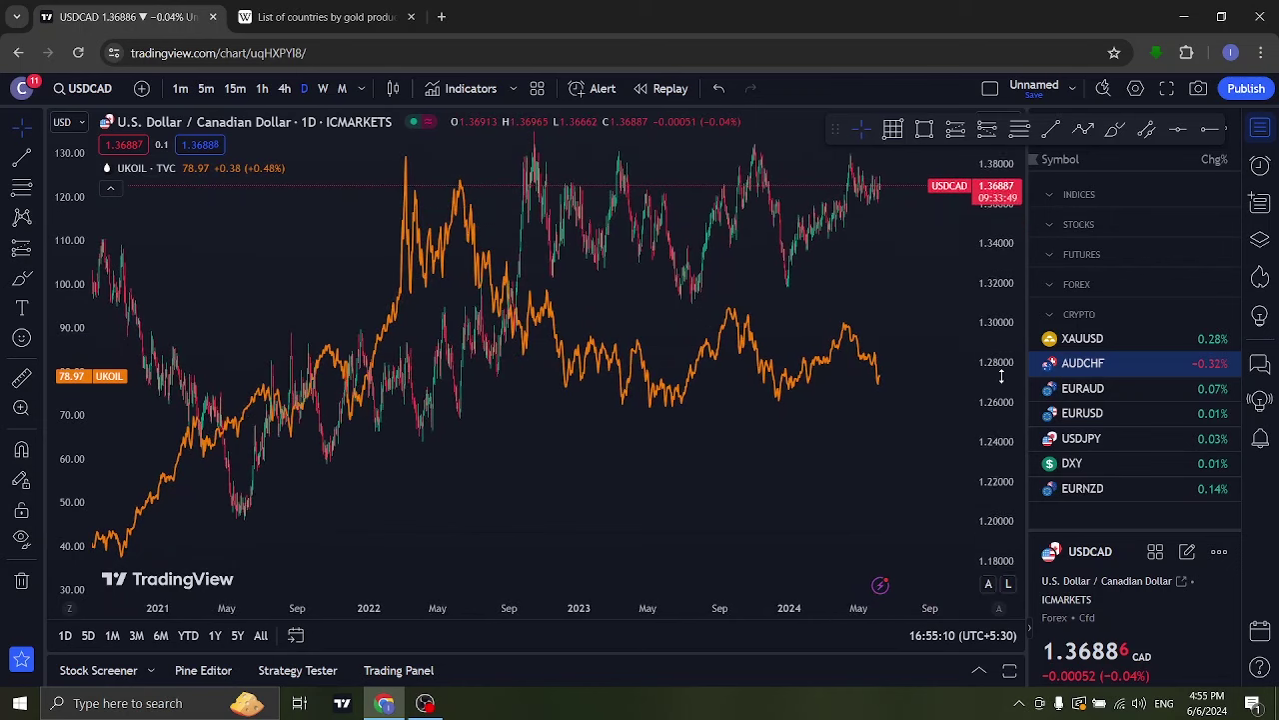
drag(791, 538, 736, 551)
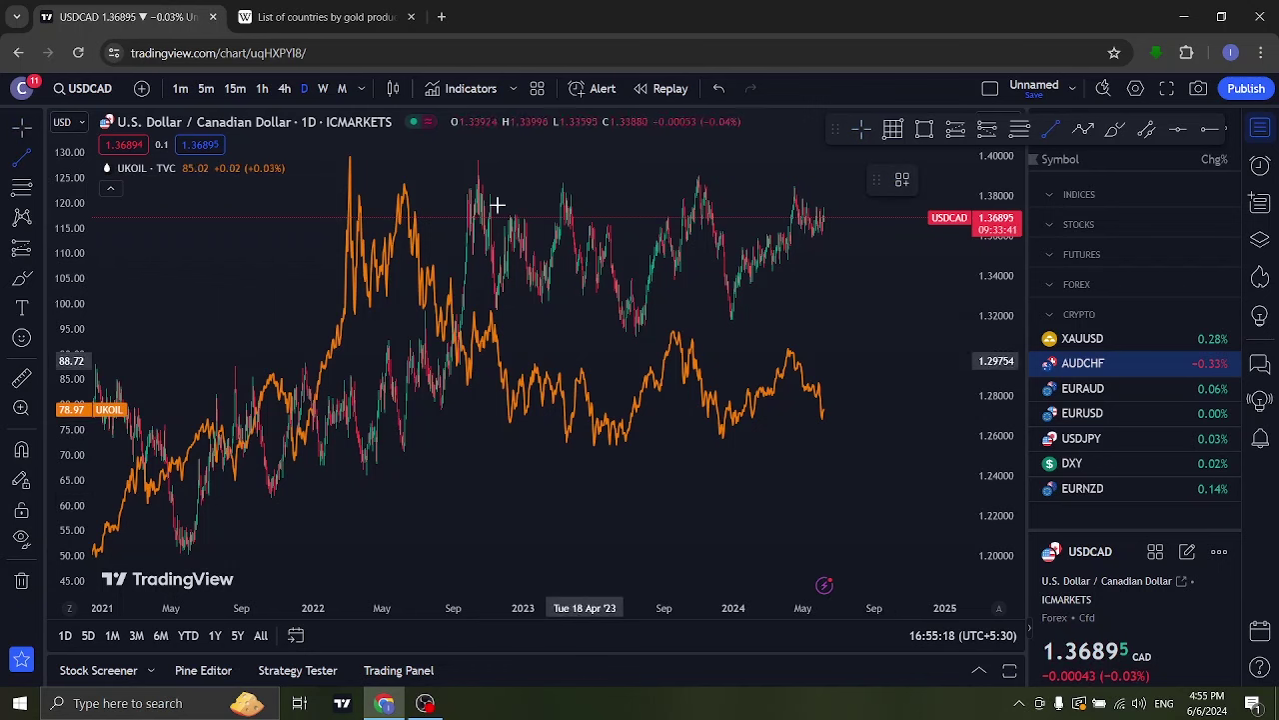
Draw cyan arrows down the UKOIL line and USDCAD candles into 2023, then up along both rallies.
click(1115, 129)
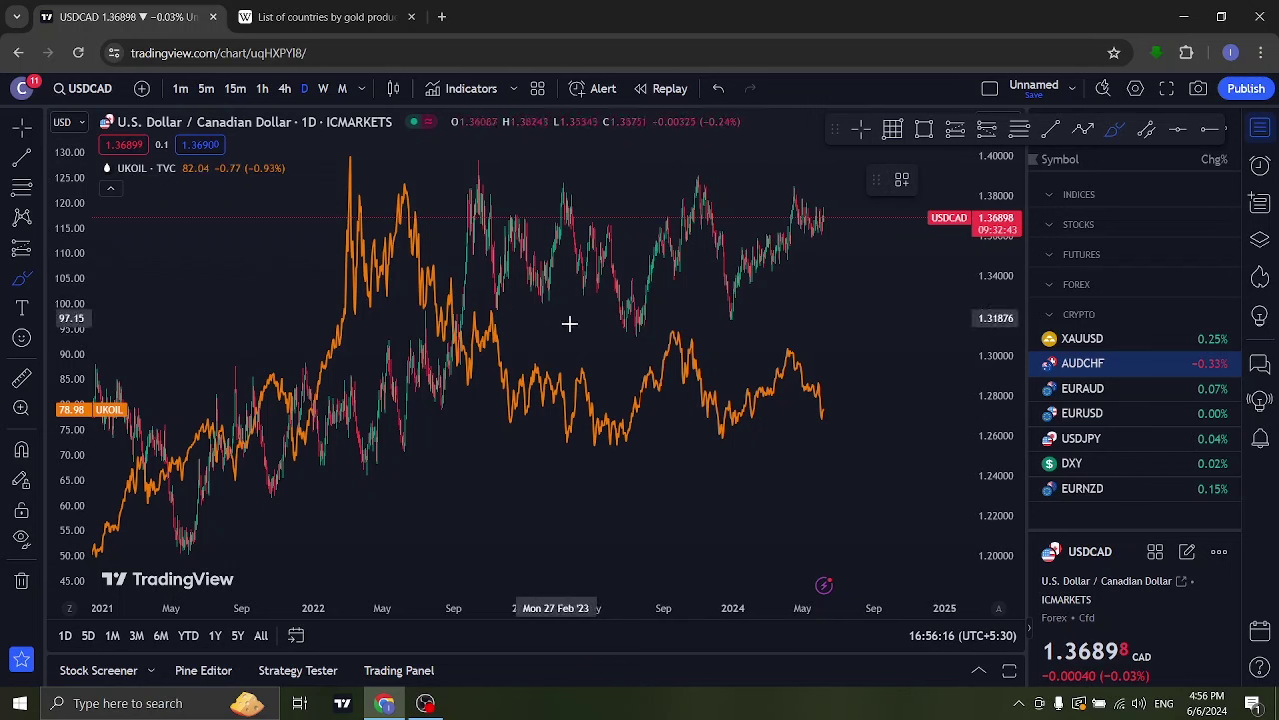
drag(503, 333, 595, 382)
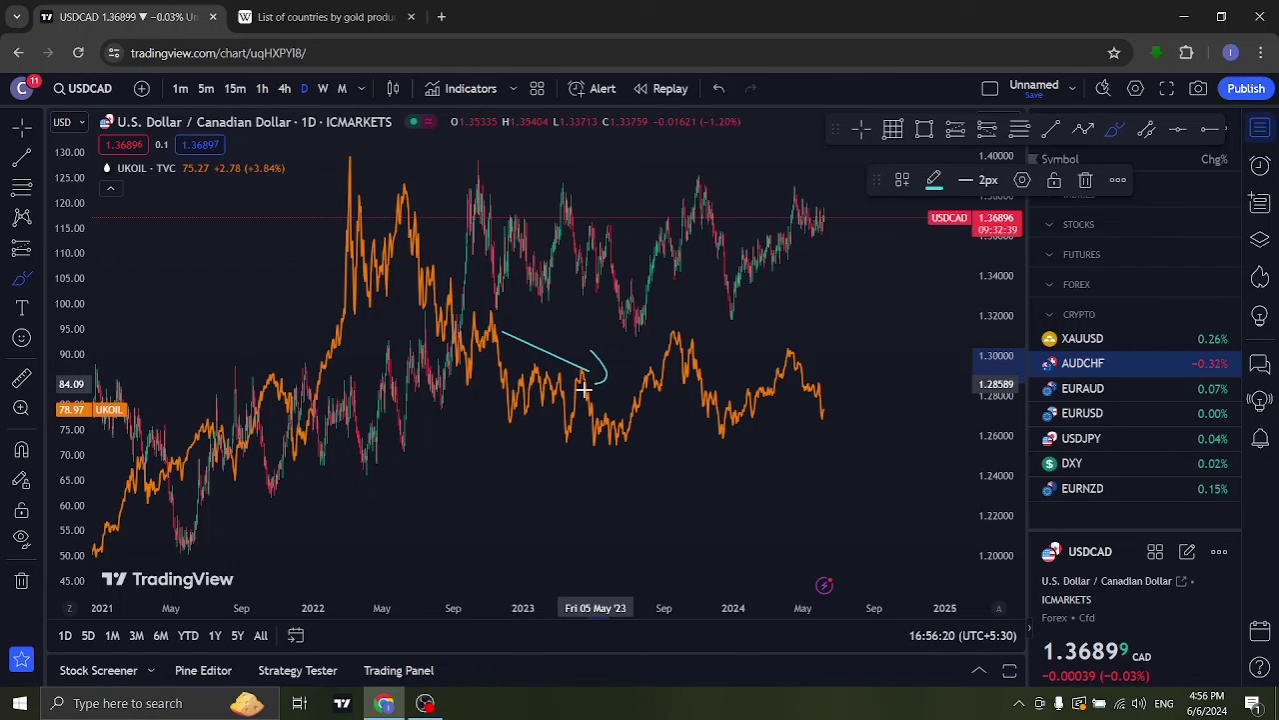
mouse_move(507, 168)
mouse_down()
mouse_move(650, 237)
mouse_move(637, 257)
mouse_up()
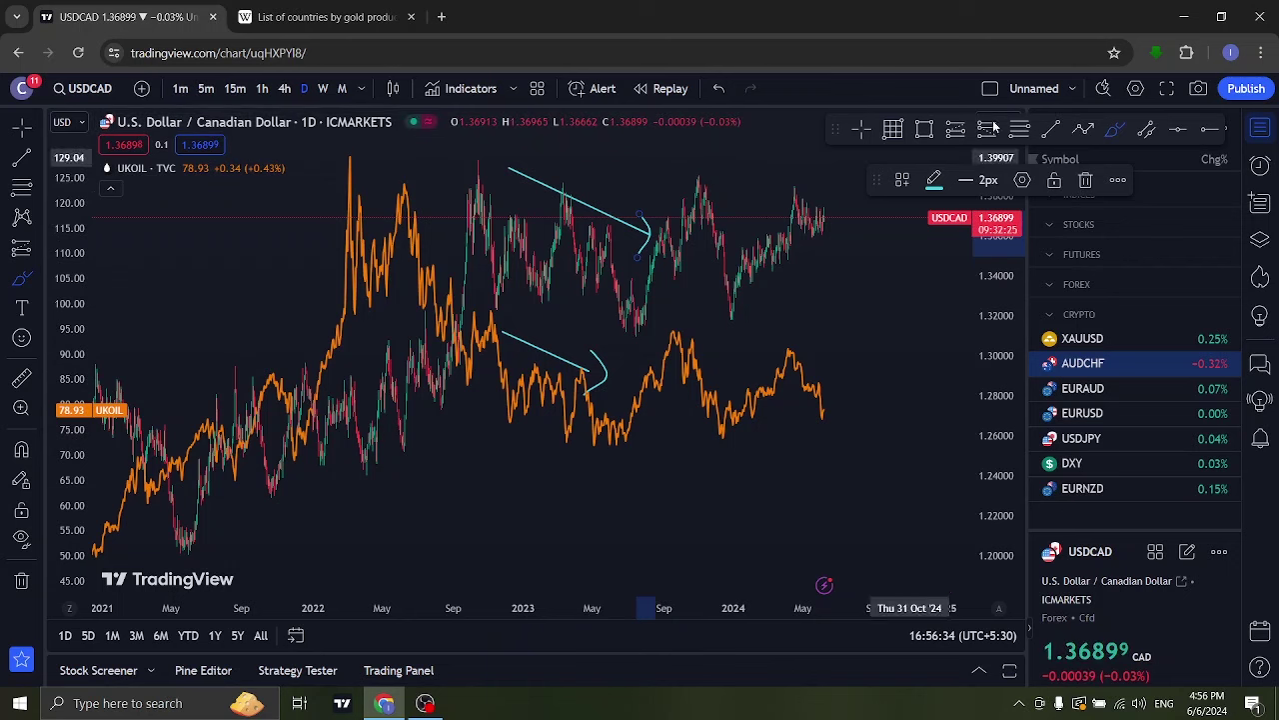
mouse_move(632, 420)
mouse_down()
mouse_move(665, 352)
mouse_move(690, 348)
mouse_up()
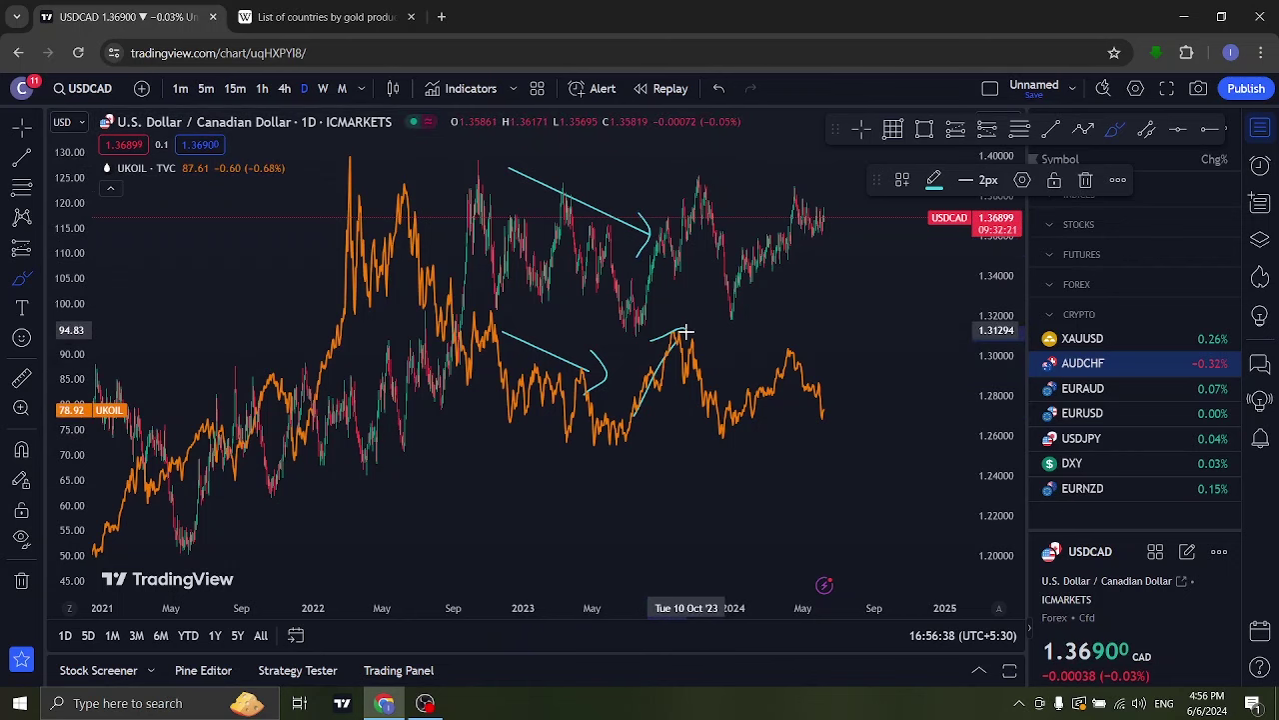
mouse_move(645, 303)
mouse_down()
mouse_move(697, 180)
mouse_move(715, 212)
mouse_up()
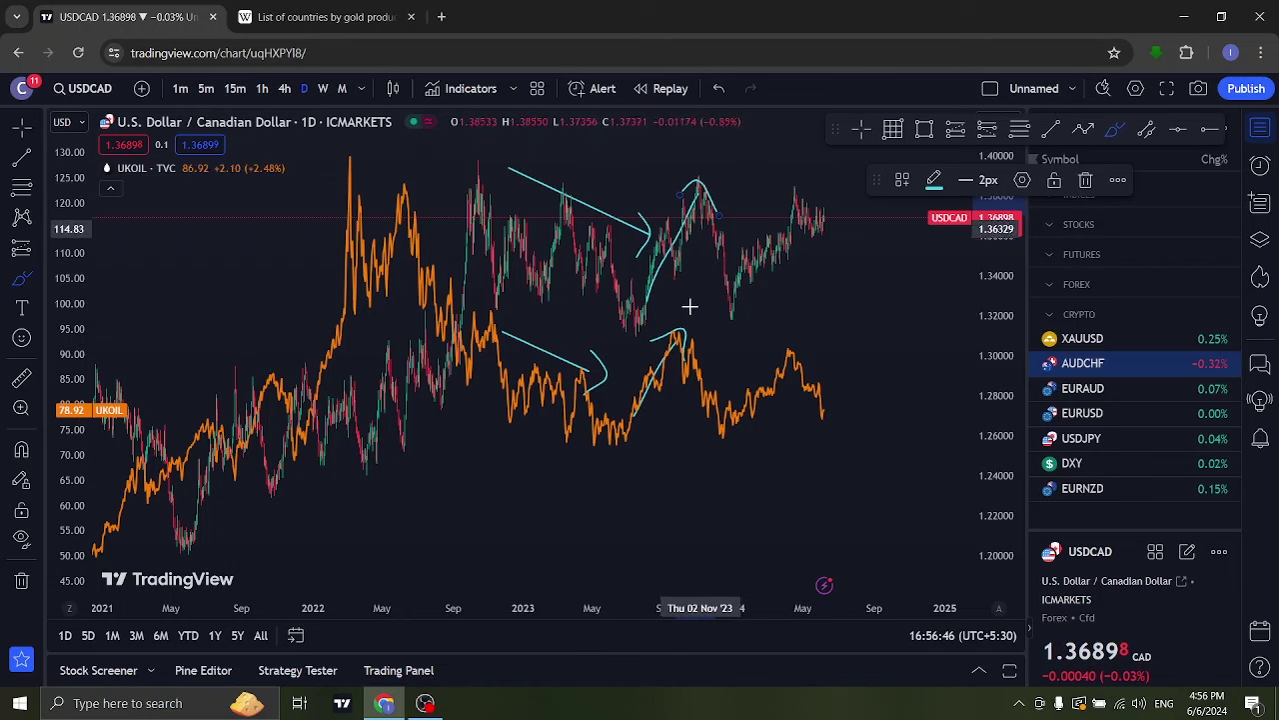
drag(670, 338, 688, 348)
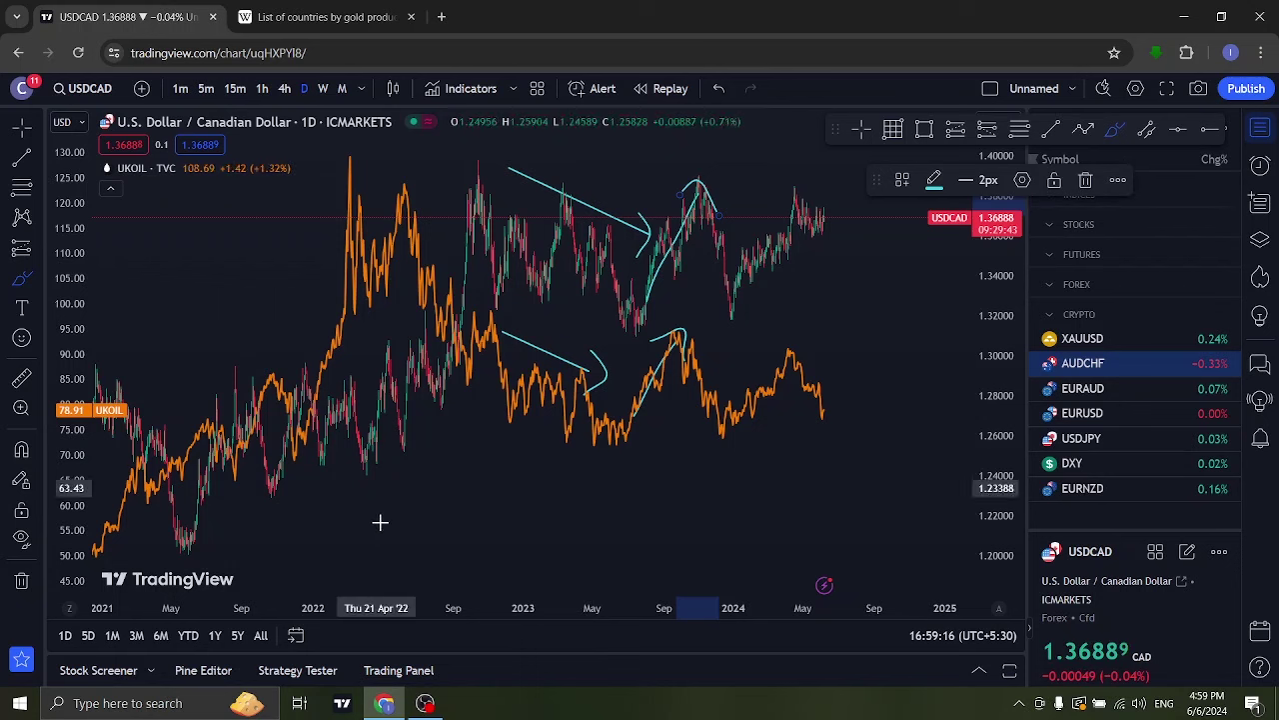
Handwrite the note's letters in cyan brush strokes beside the rising stroke under the UKOIL line.
drag(564, 485, 514, 521)
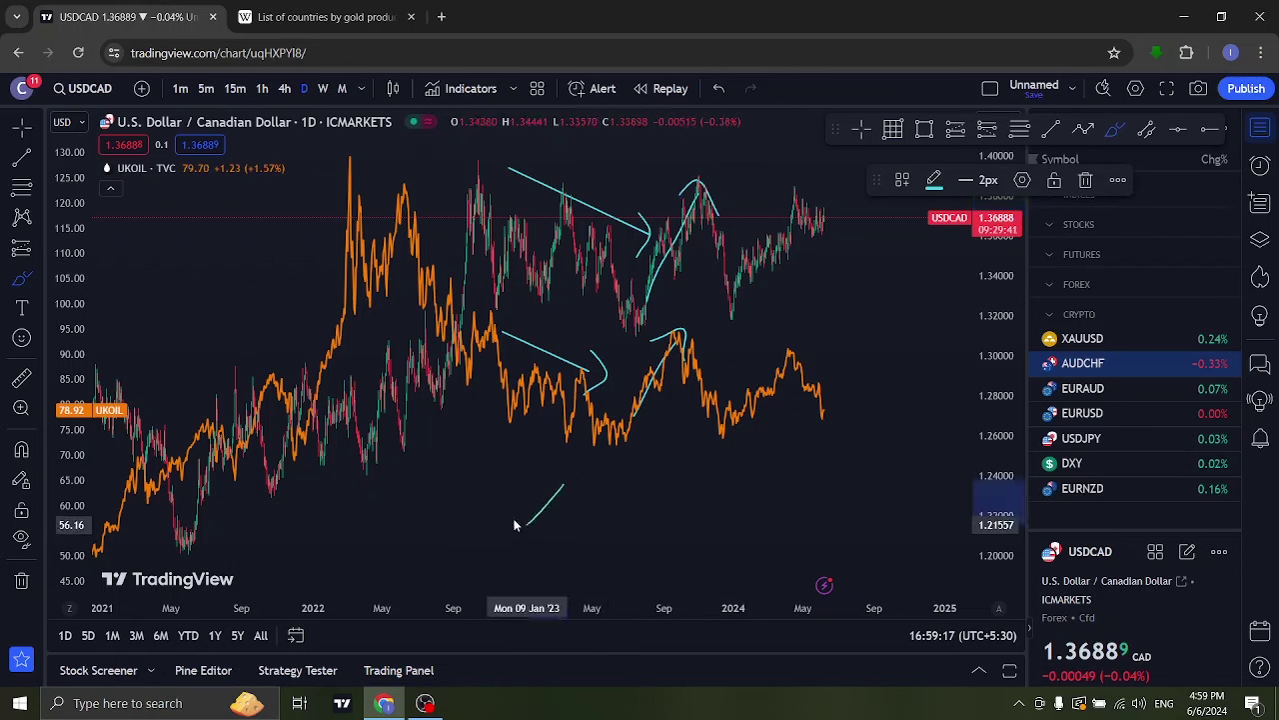
mouse_move(697, 476)
mouse_down()
mouse_move(645, 518)
mouse_move(741, 512)
mouse_up()
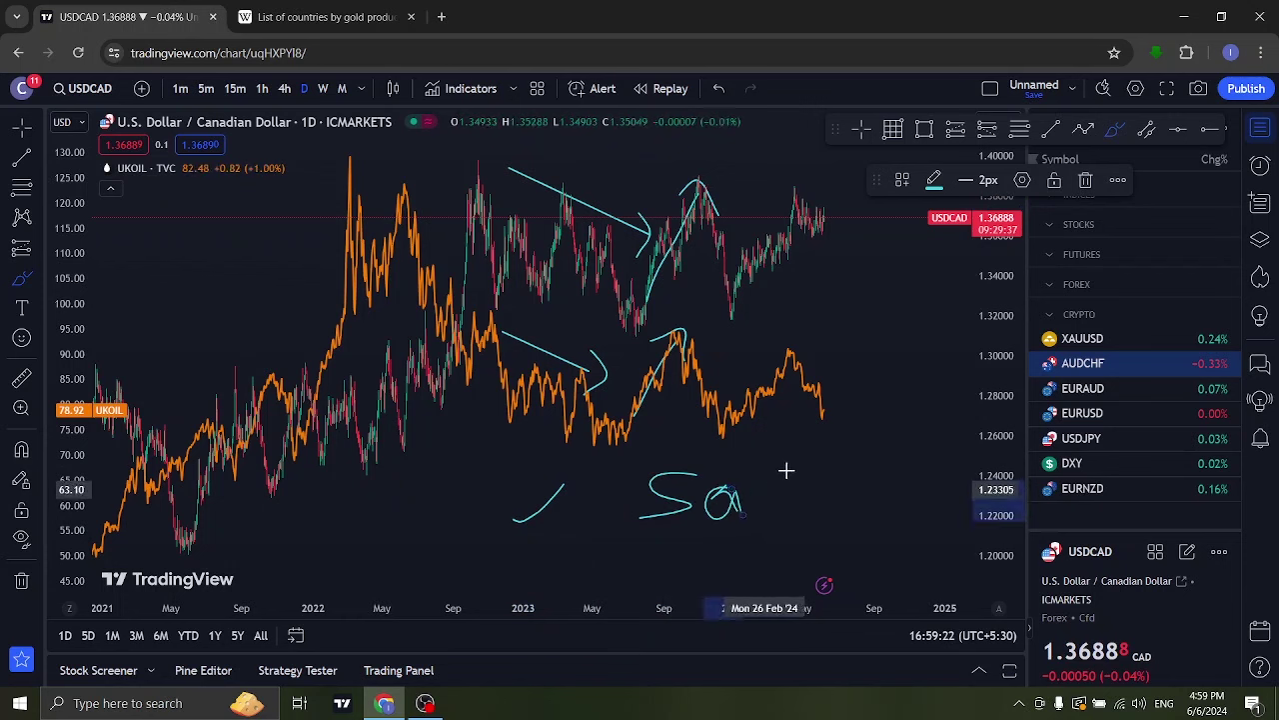
mouse_move(789, 459)
mouse_down()
mouse_move(766, 531)
mouse_move(778, 487)
mouse_move(833, 516)
mouse_up()
click(783, 505)
mouse_move(852, 437)
mouse_down()
mouse_move(854, 520)
mouse_move(945, 493)
mouse_up()
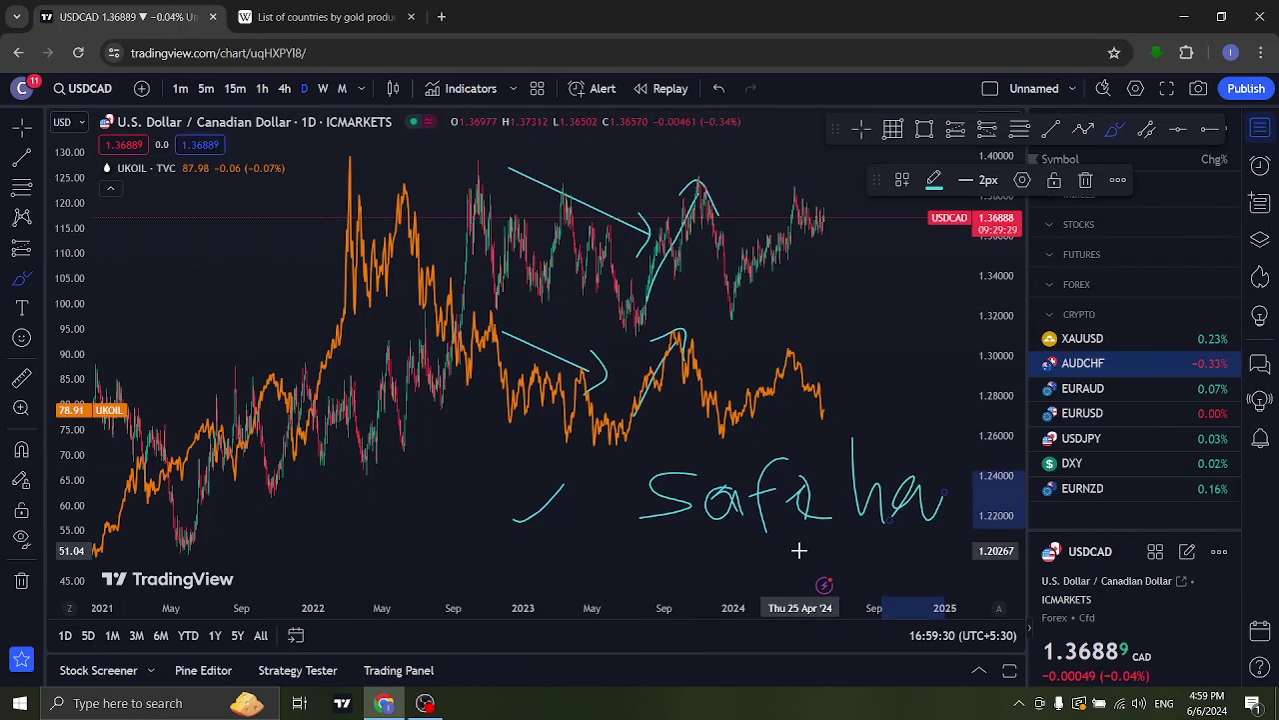
drag(838, 443, 821, 539)
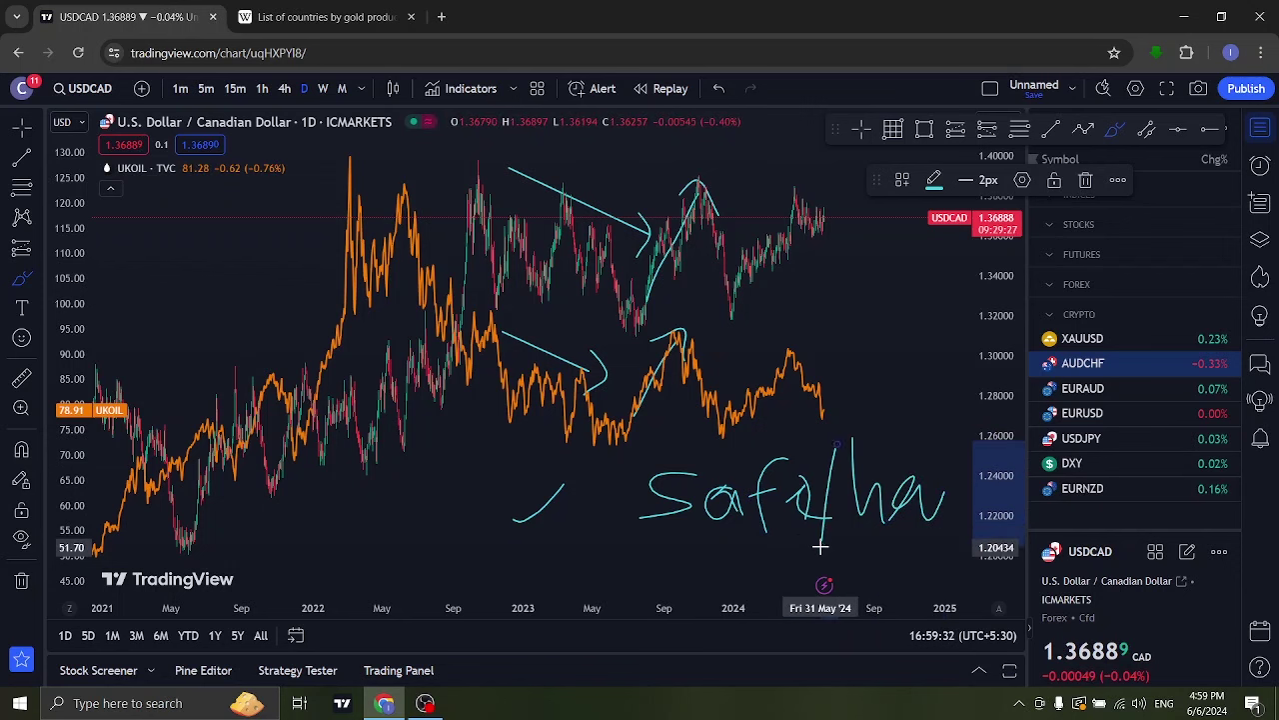
Switch the chart symbol to CADCHF from ICMARKETS.
click(85, 90)
click(437, 171)
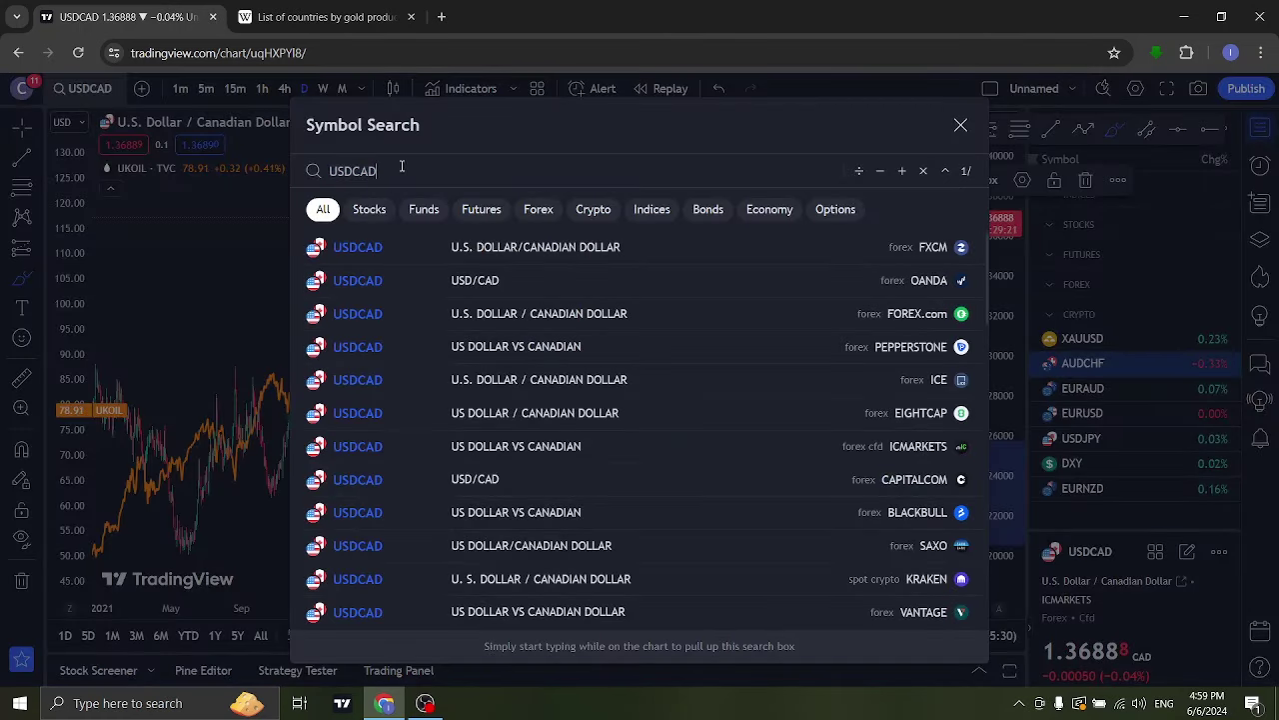
drag(381, 171, 333, 172)
text(CADC)
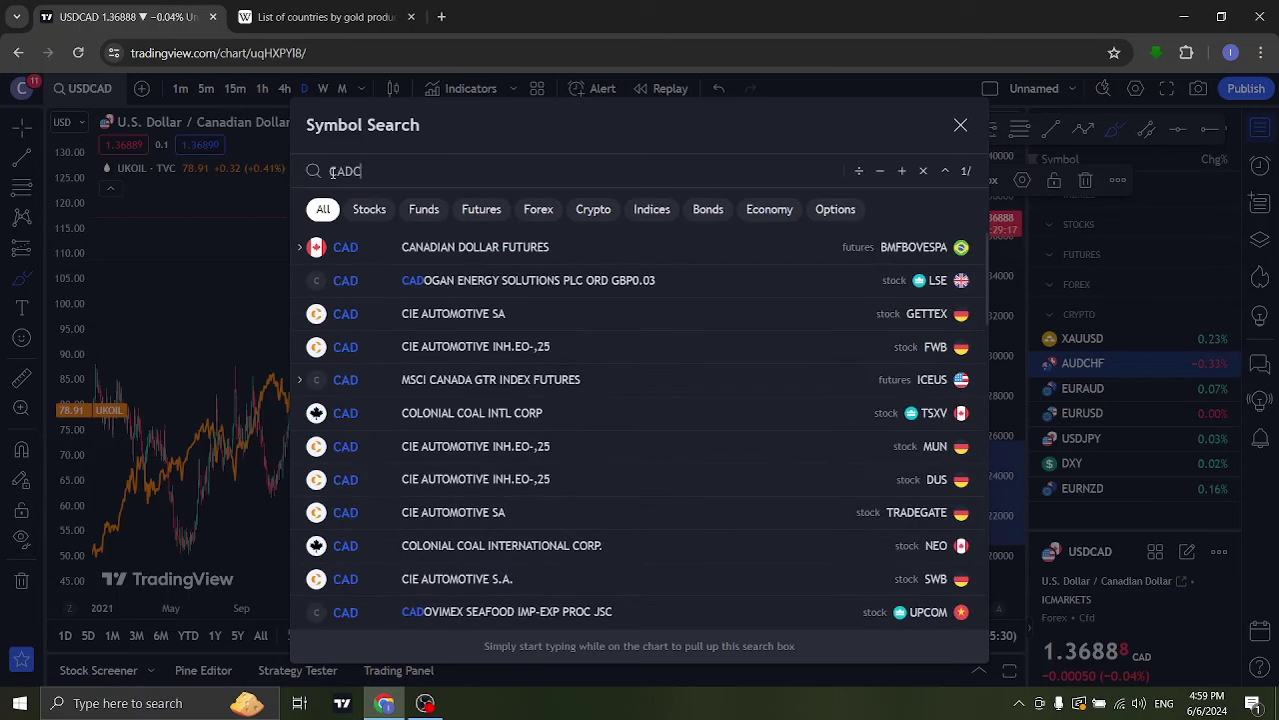
text(HF)
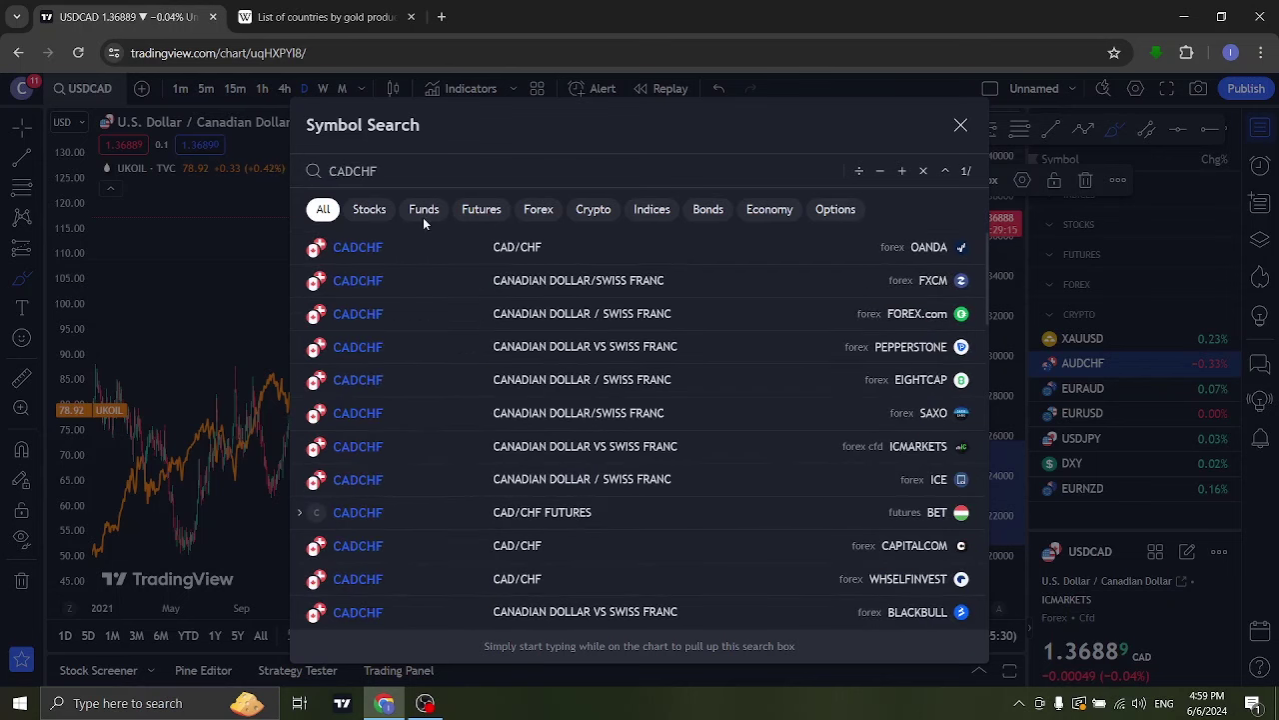
click(637, 445)
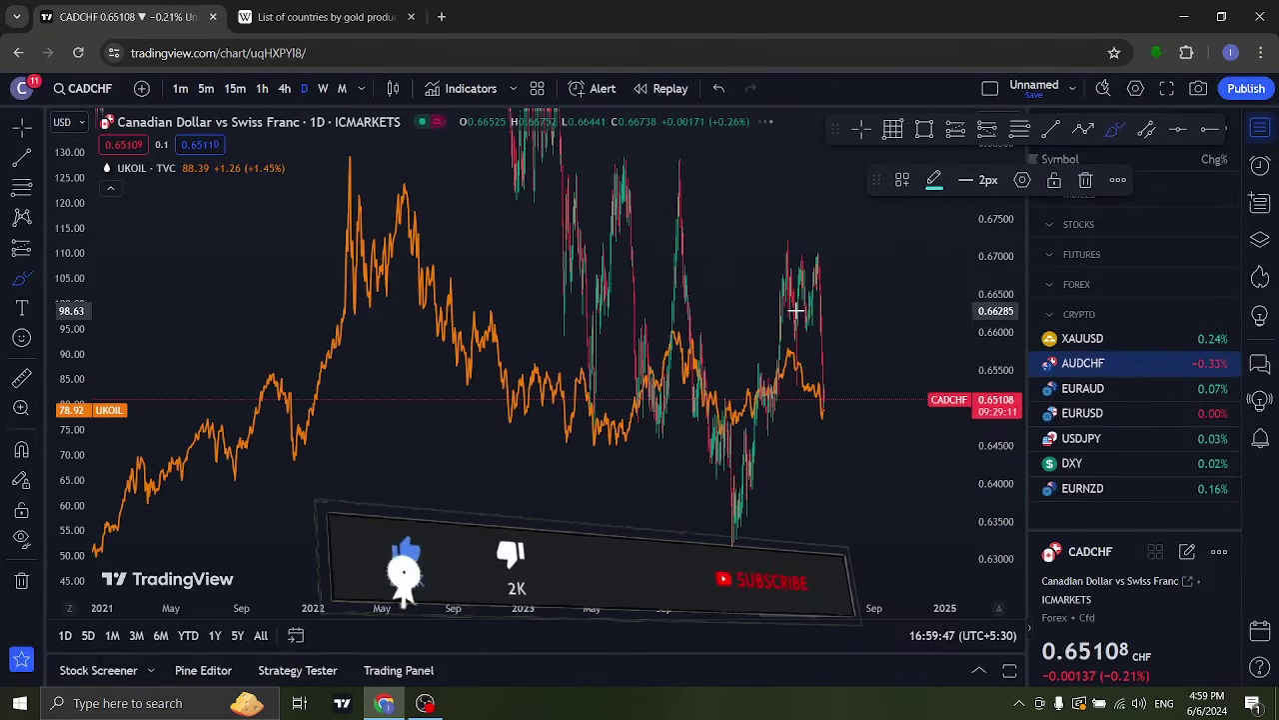
Reset the chart view and zoom out so the time axis spans roughly August to June.
scroll(766, 235, down, 1)
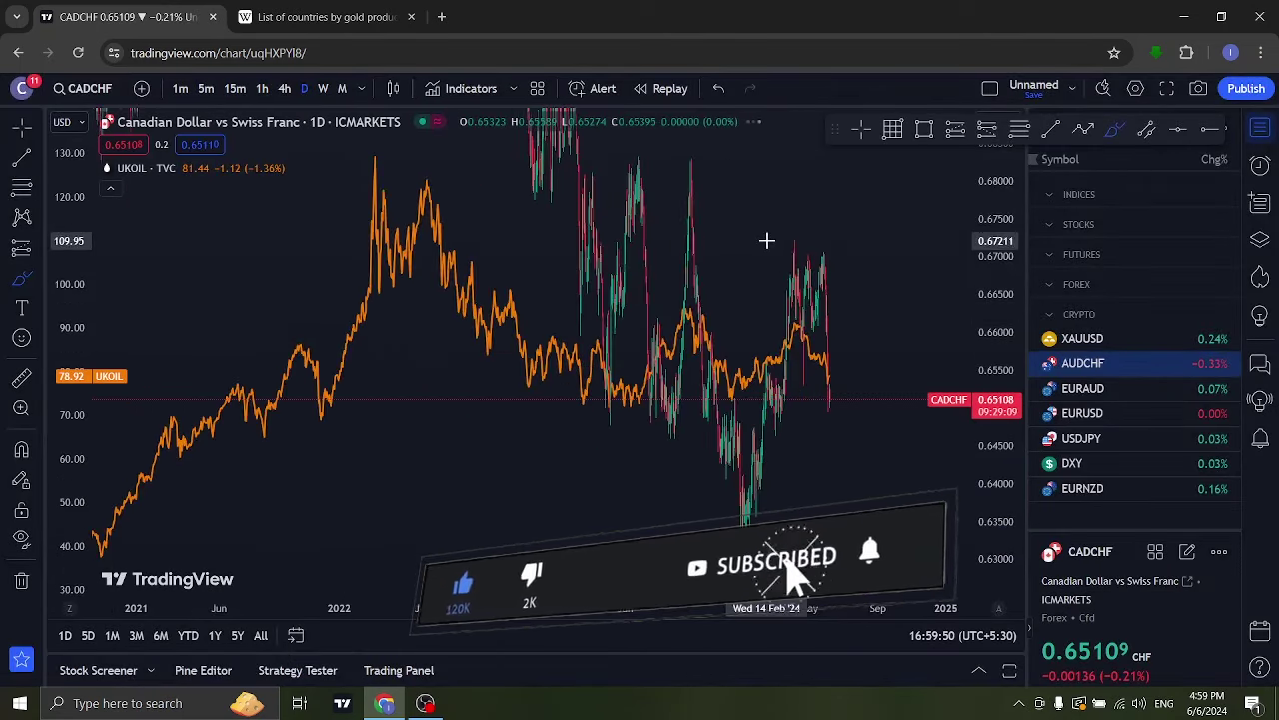
right_click(767, 229)
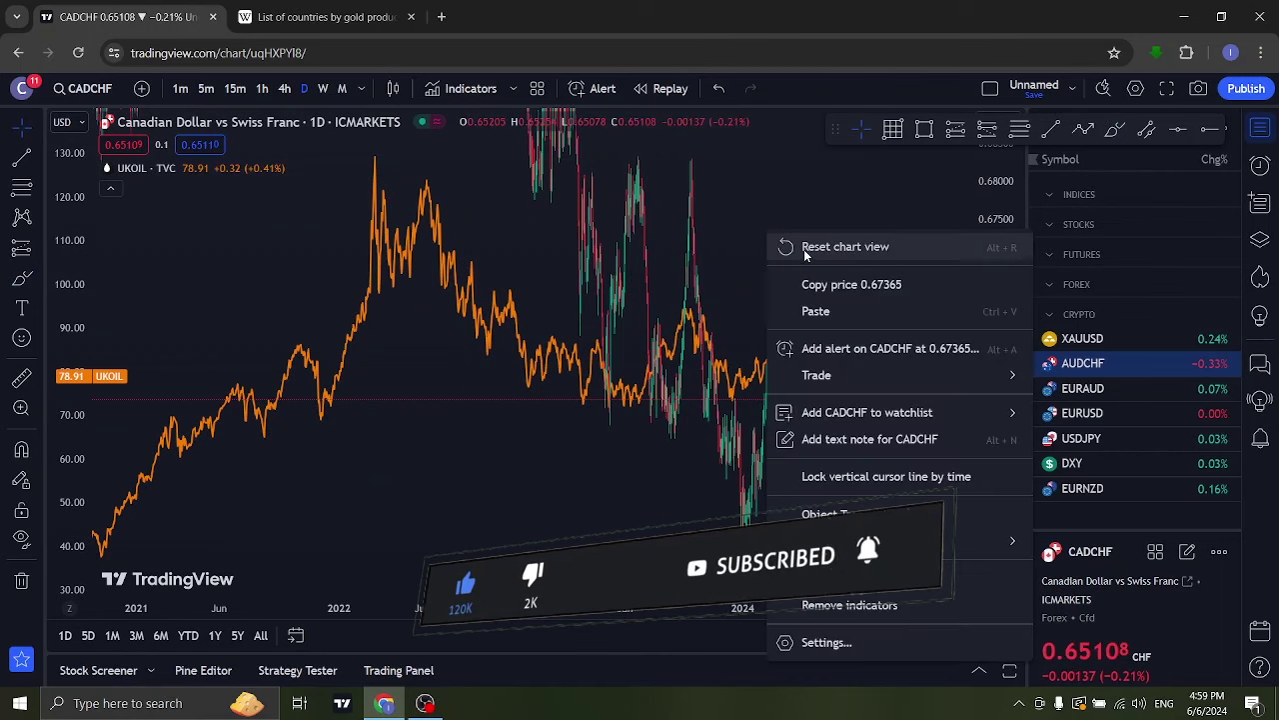
click(806, 247)
scroll(767, 271, down, 2)
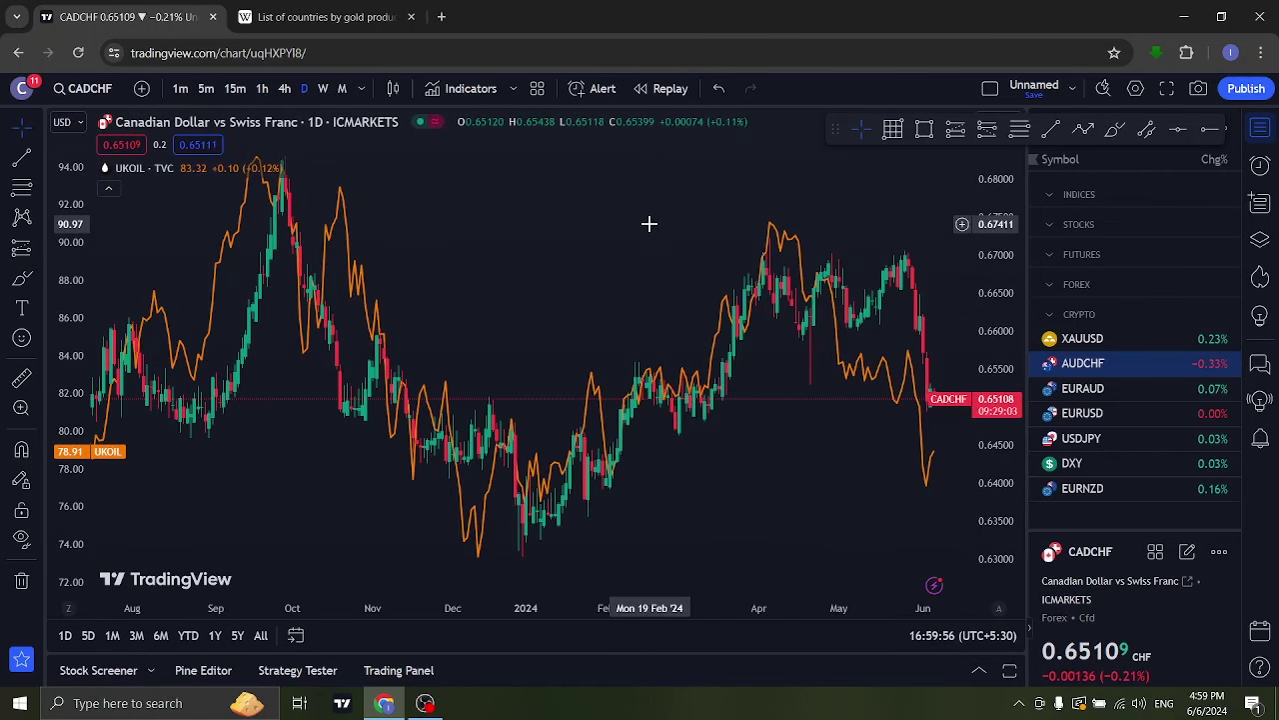
Draw cyan arrows along the September rally, October–December decline, February–April rally and the post-April drop.
click(1111, 129)
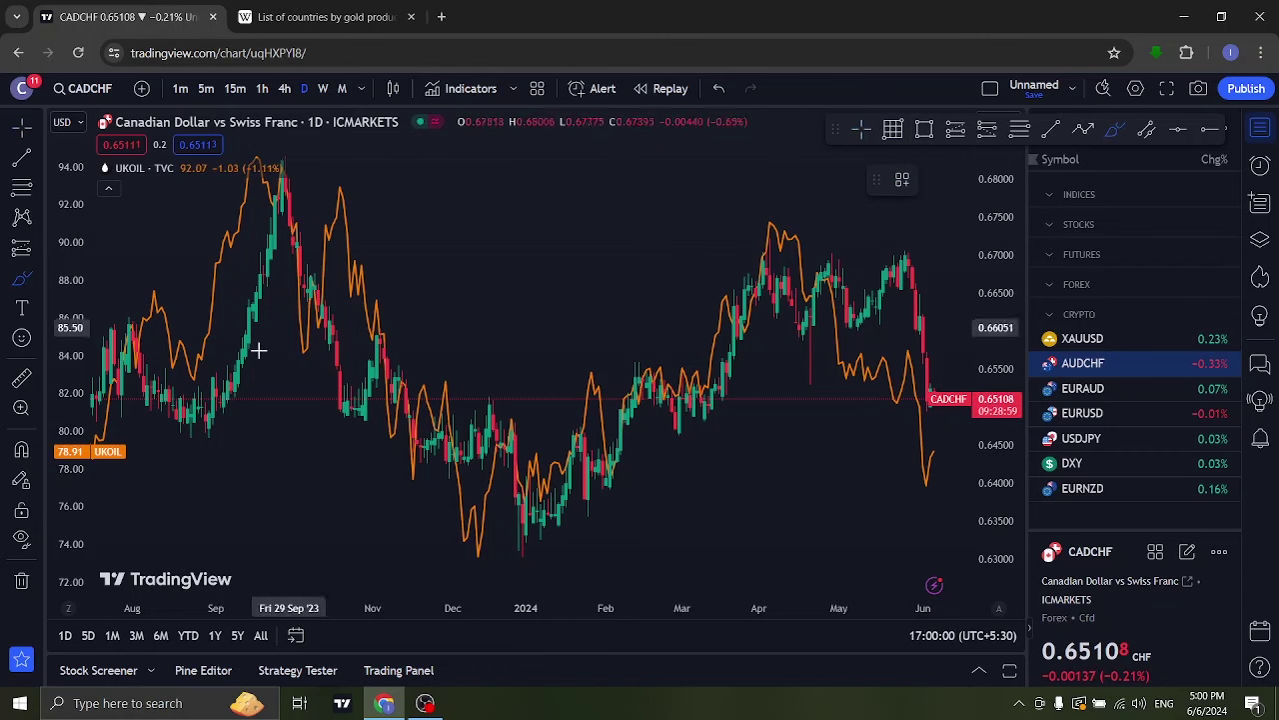
drag(194, 361, 259, 231)
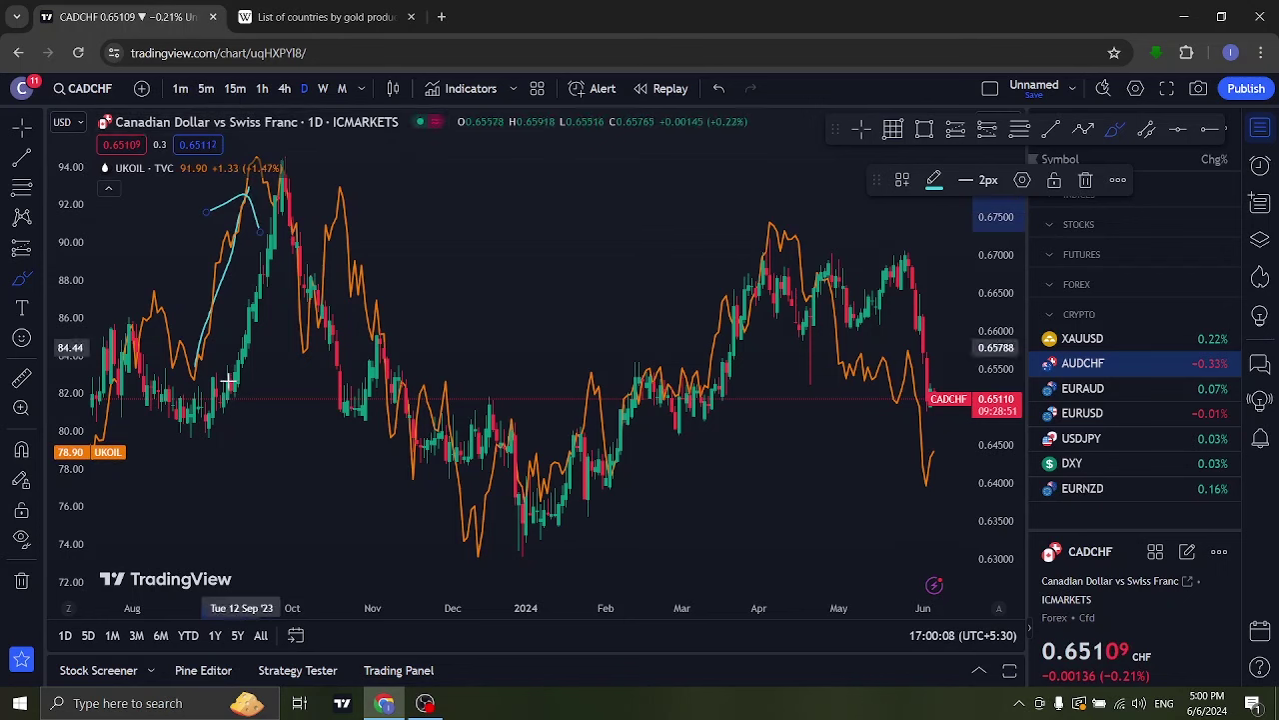
drag(226, 415, 268, 232)
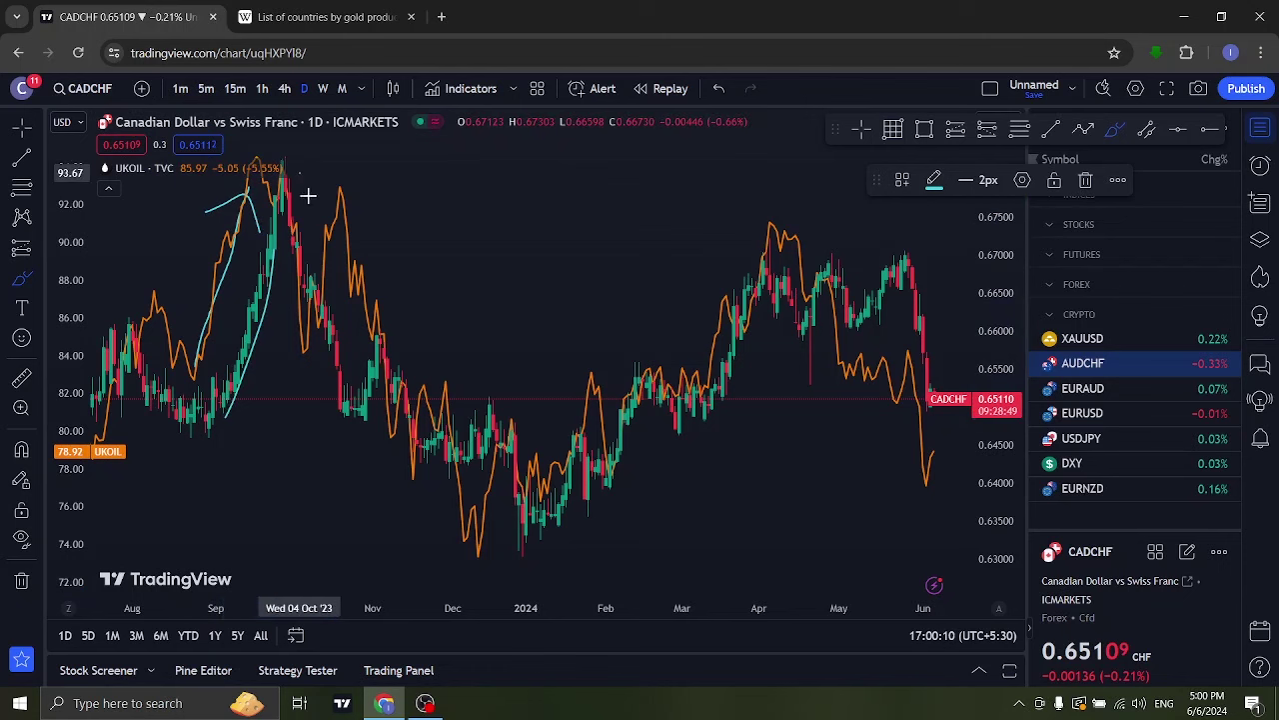
drag(300, 178, 488, 520)
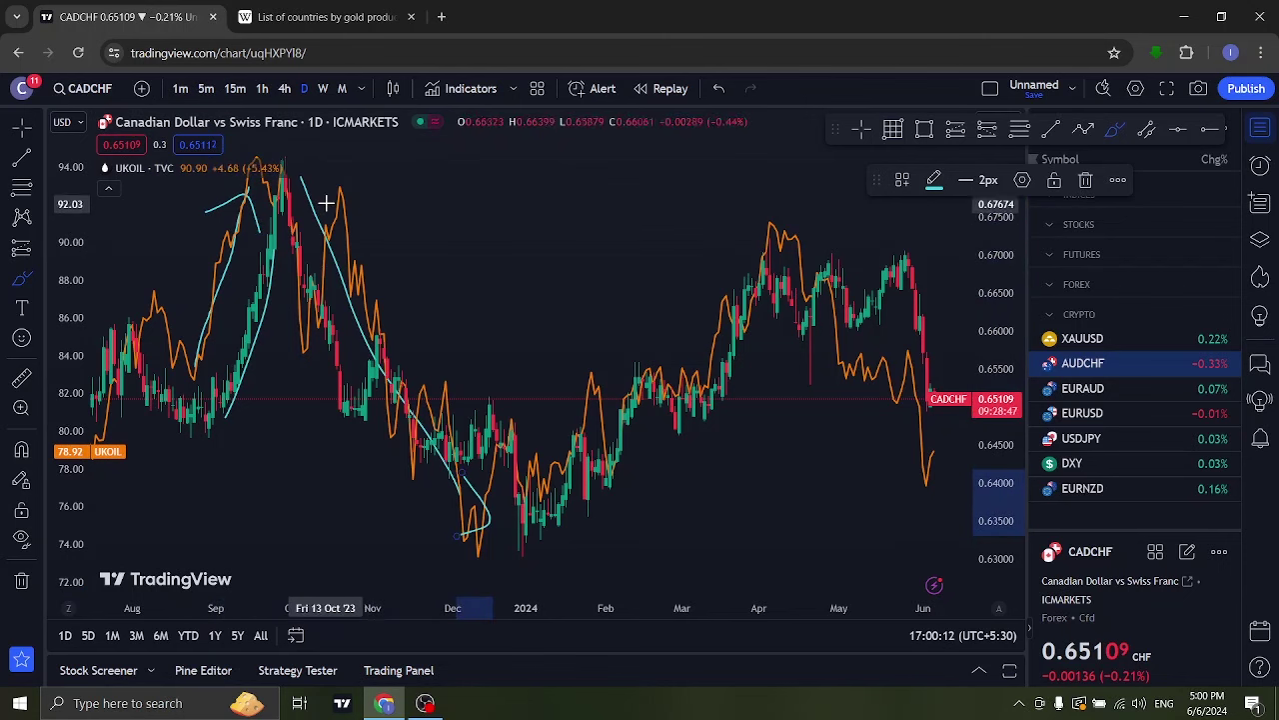
drag(326, 203, 514, 452)
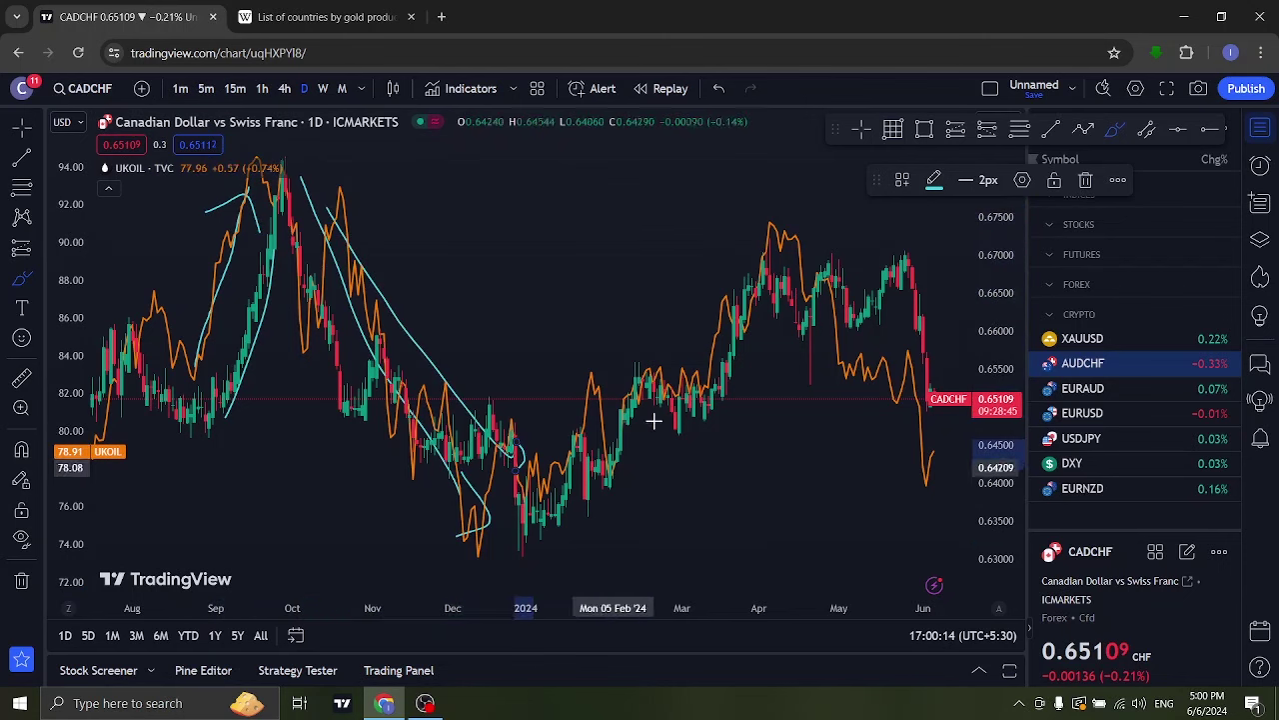
drag(528, 497, 712, 236)
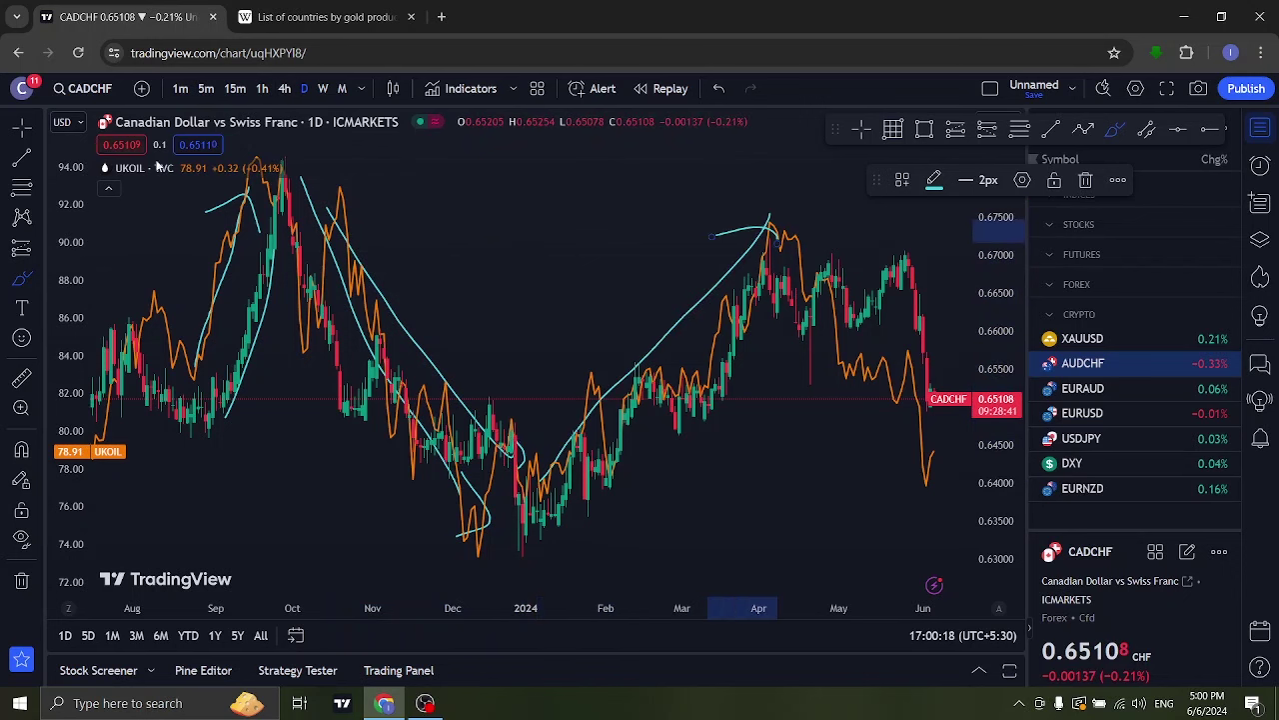
mouse_move(560, 530)
mouse_down()
mouse_move(771, 298)
mouse_move(793, 372)
mouse_up()
drag(786, 197, 919, 370)
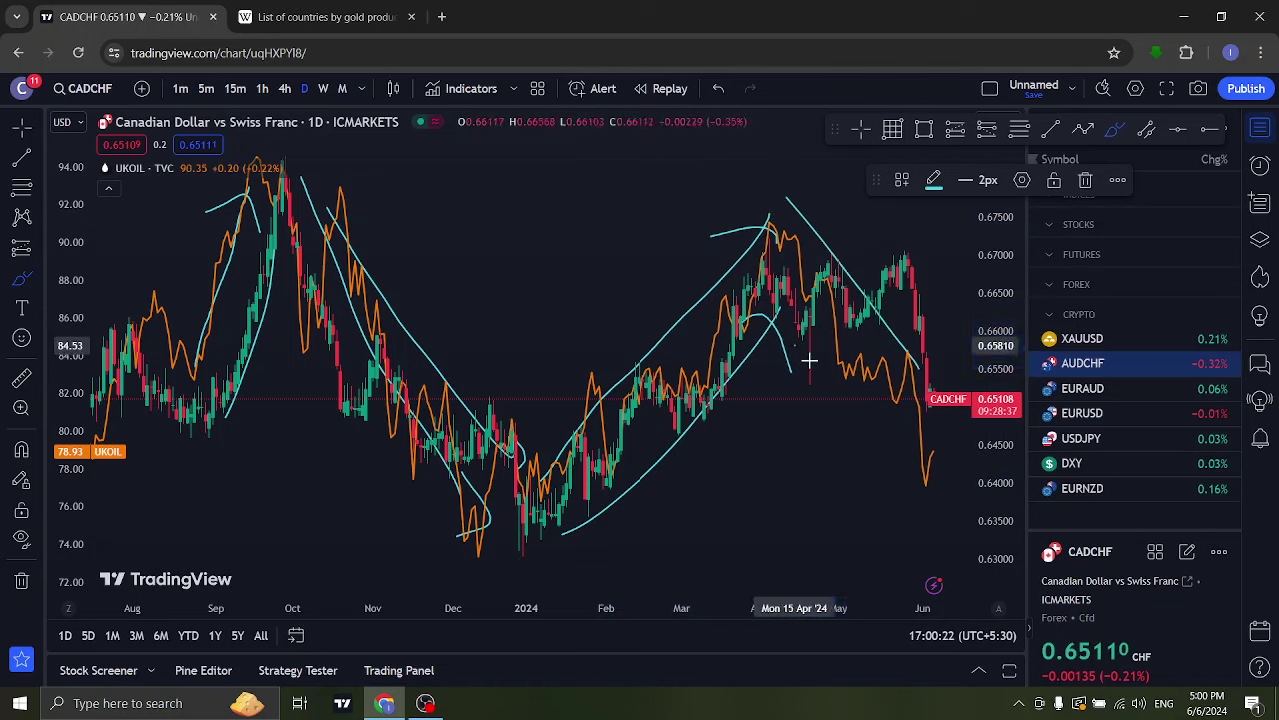
drag(810, 362, 883, 477)
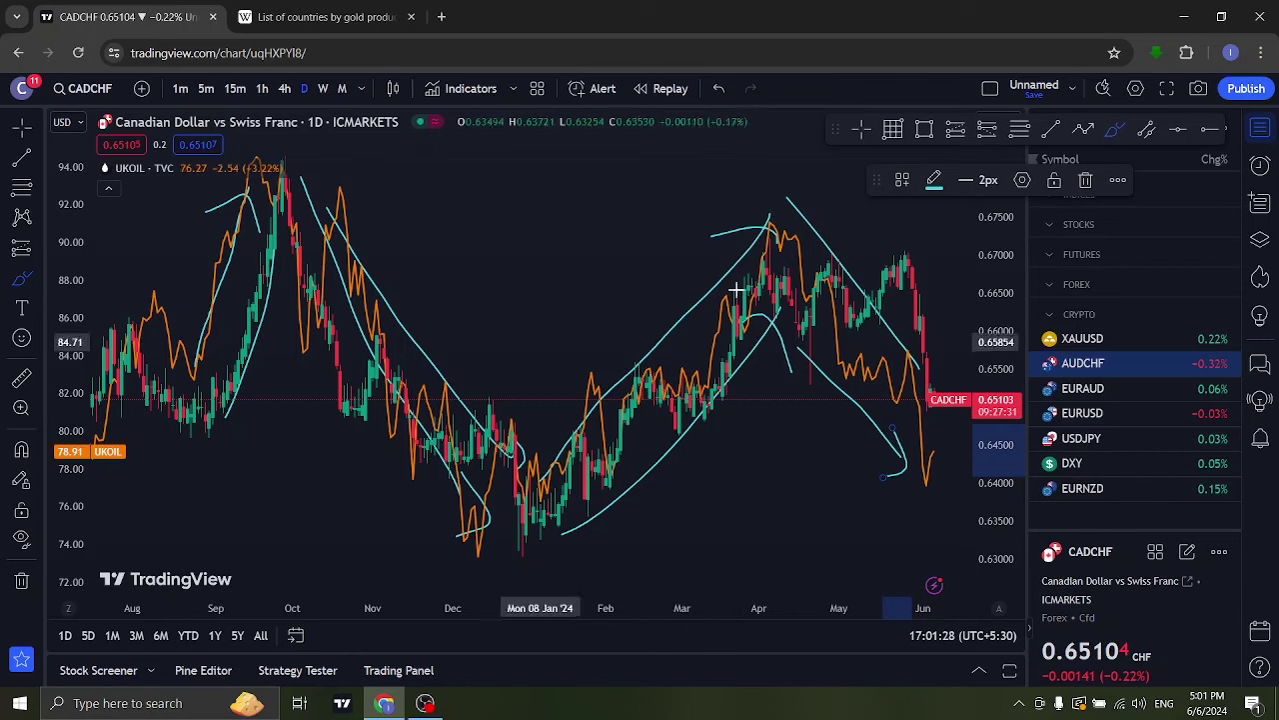
Load AUDCHF from ICMARKETS and remove the UKOIL overlay.
click(88, 90)
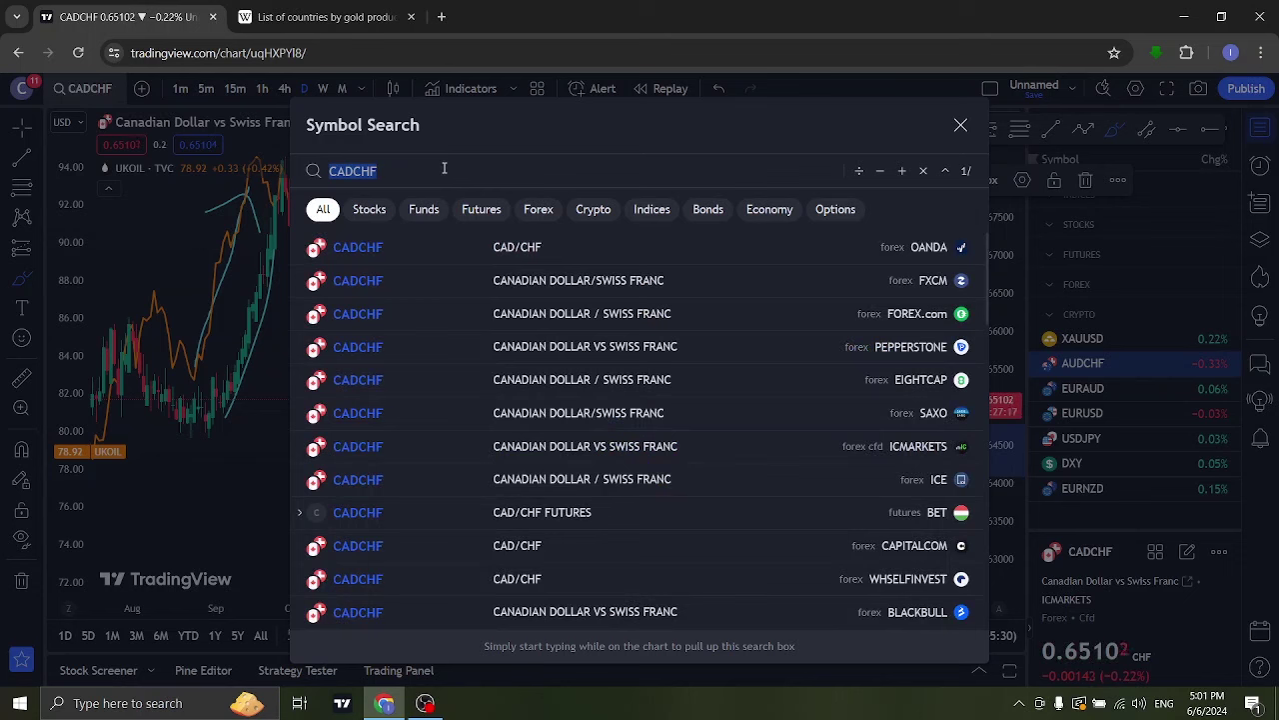
text(AUD)
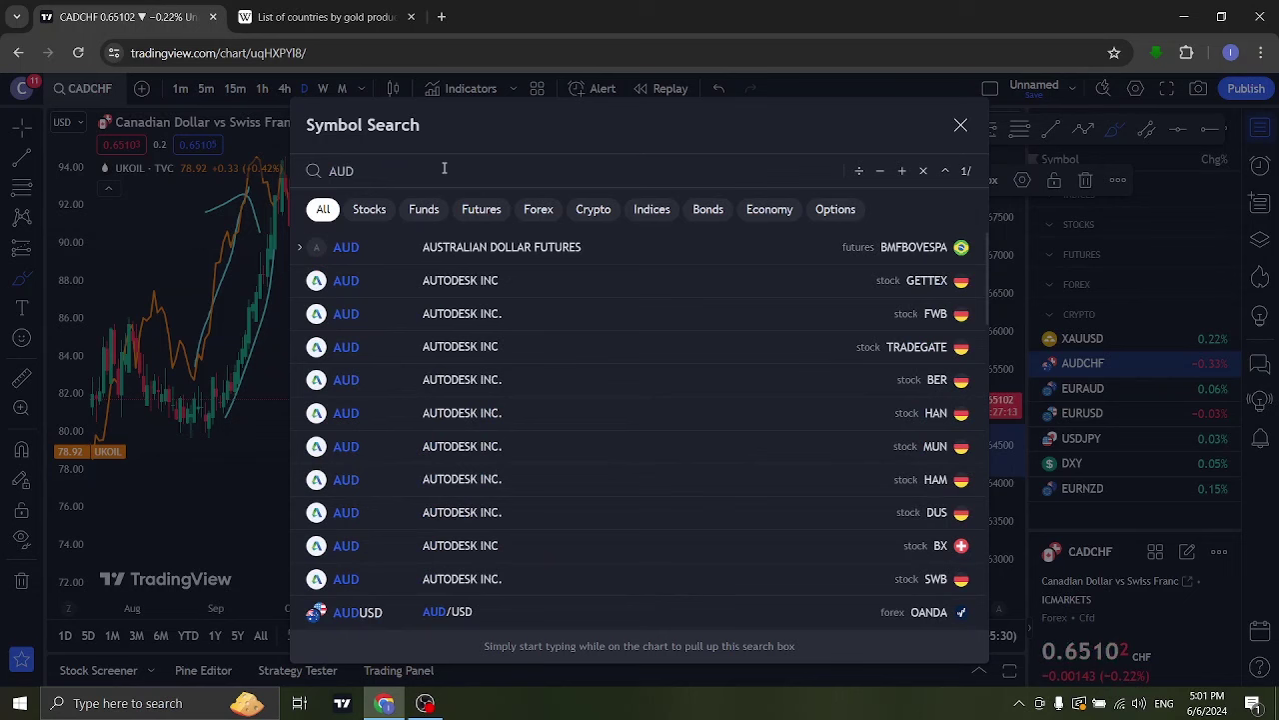
text(CHF)
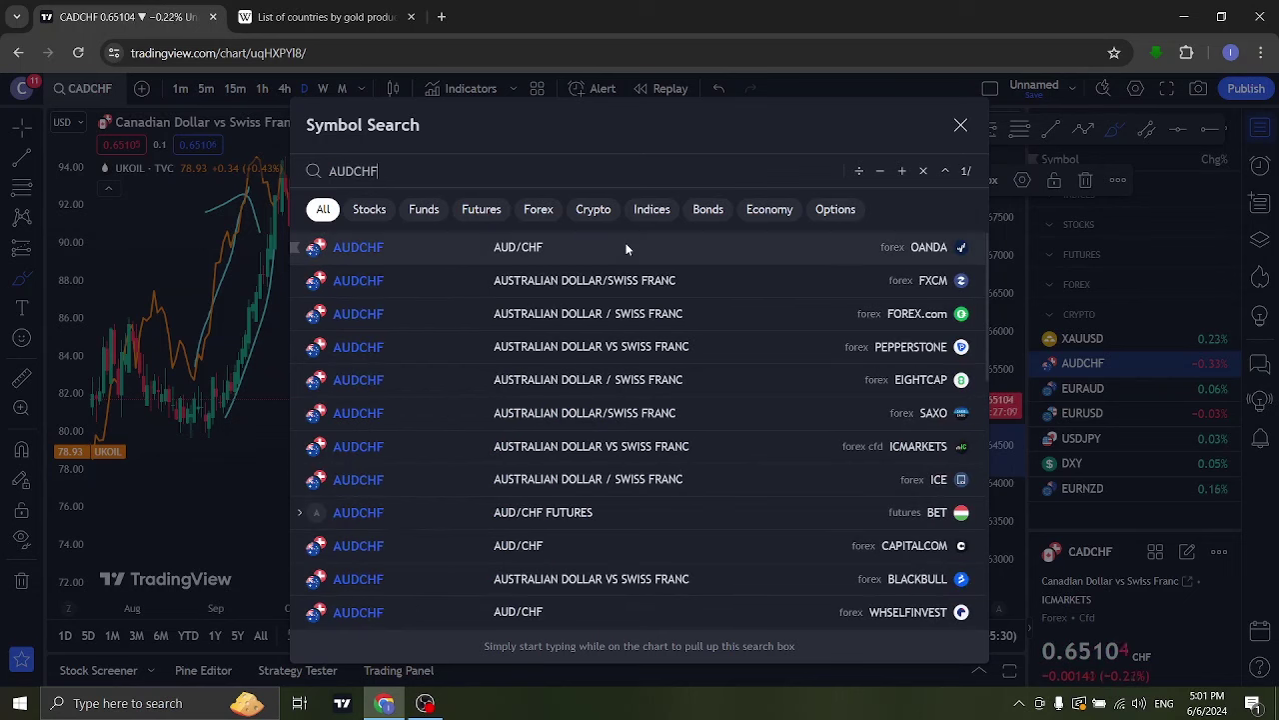
click(638, 446)
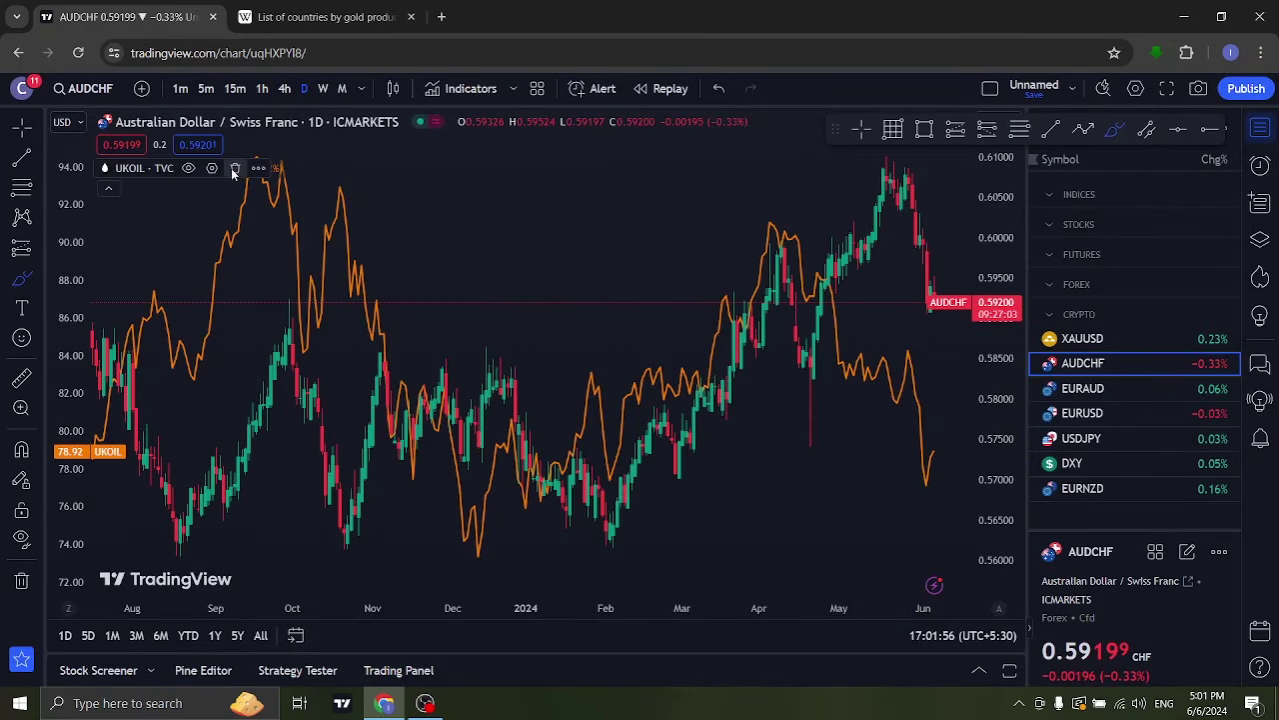
click(233, 168)
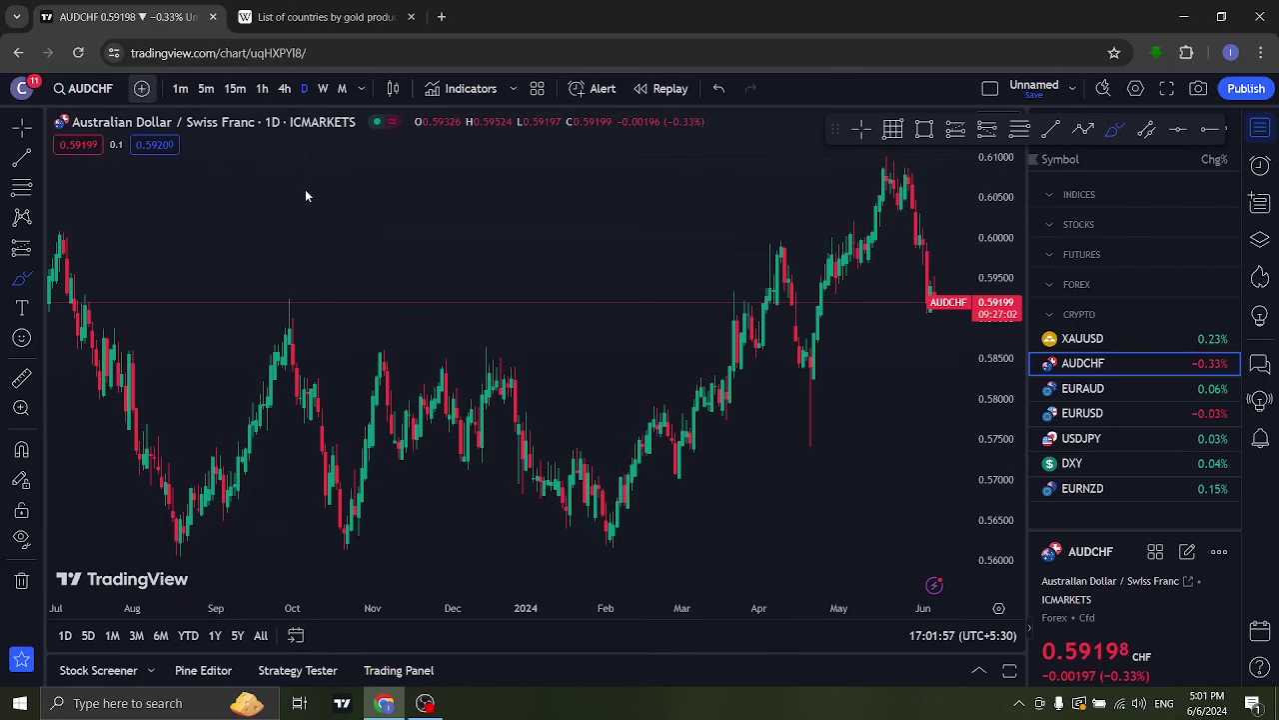
Add XAUUSD gold as a comparison symbol on its own new price scale.
click(141, 88)
mouse_move(441, 467)
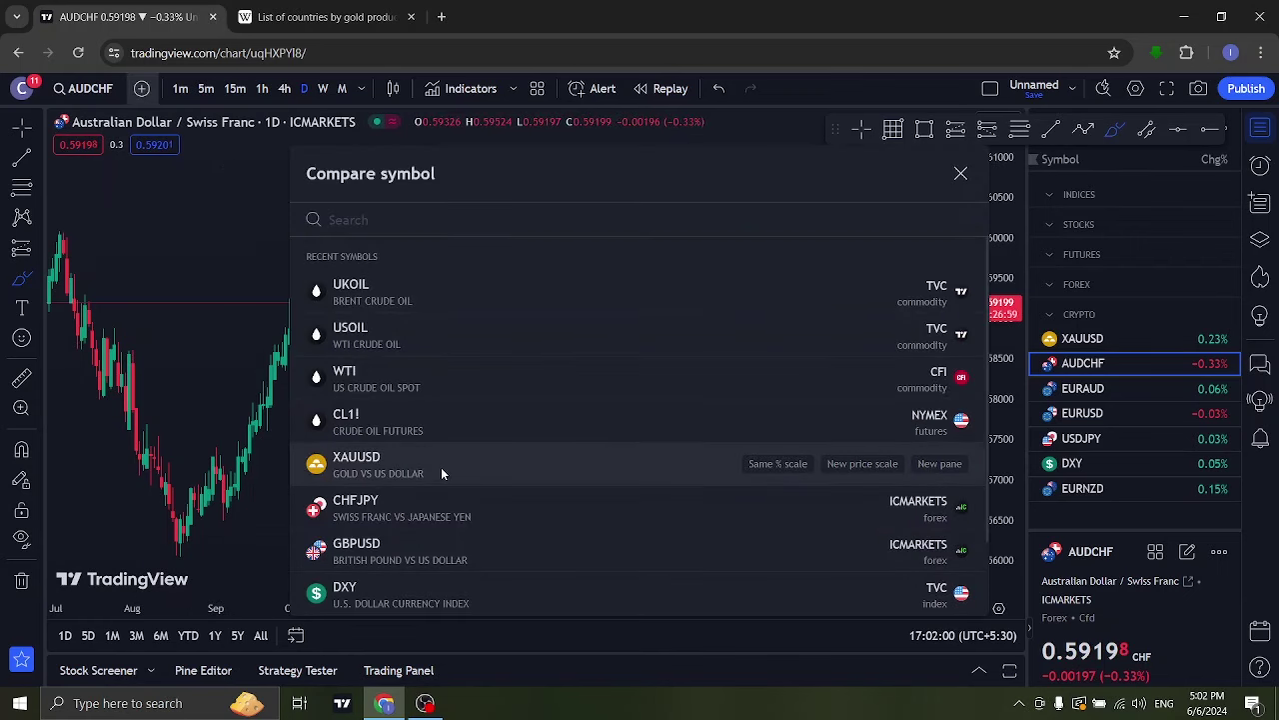
click(857, 464)
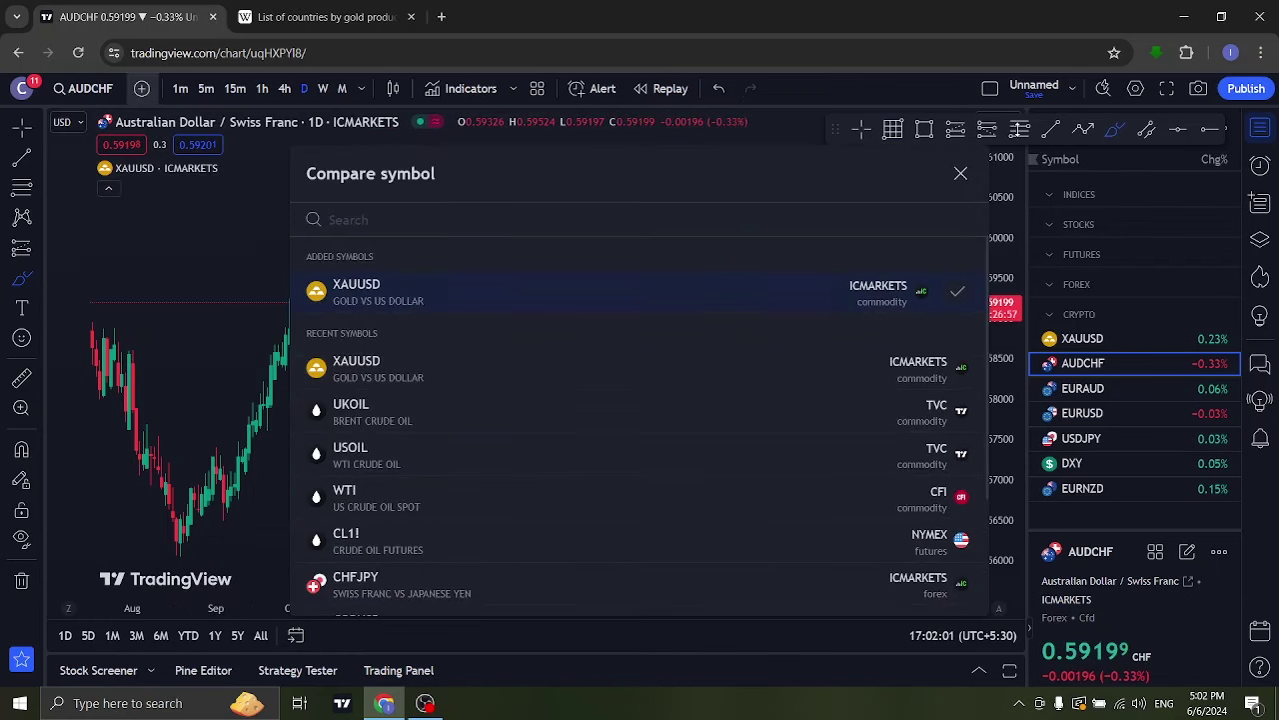
click(961, 173)
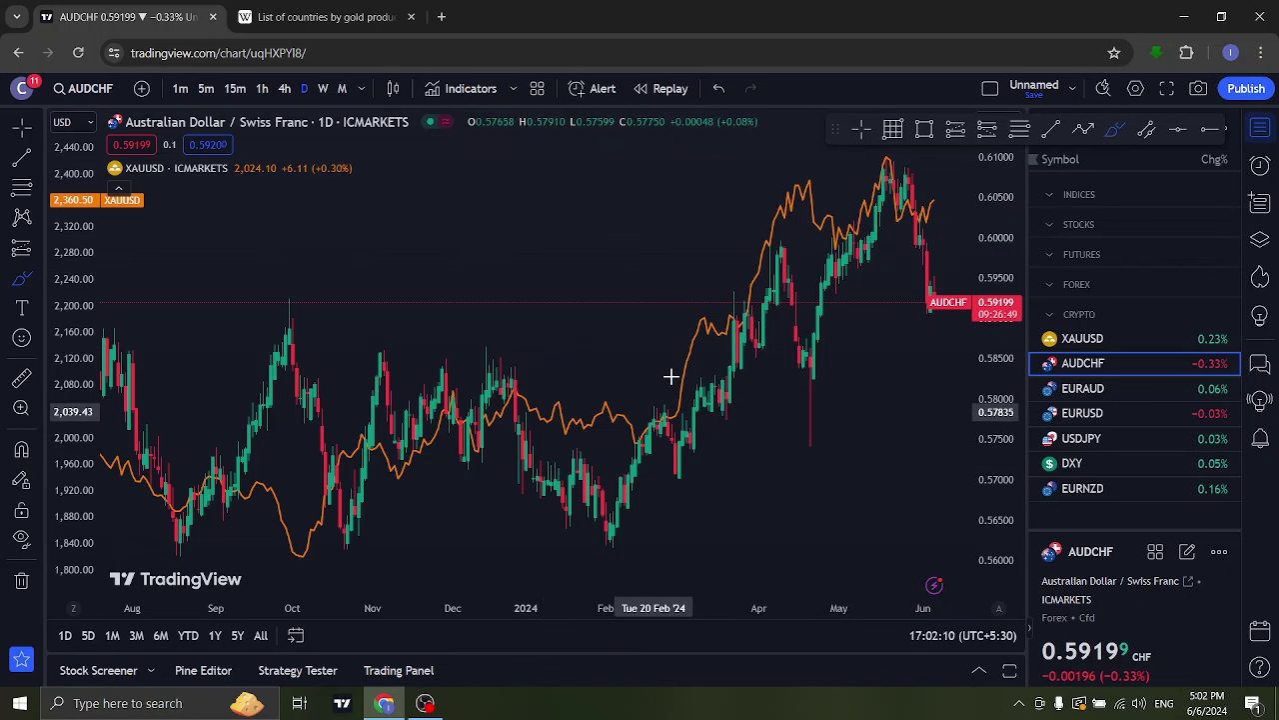
Trace the shared gold and AUDCHF spring rally with a hooked cyan arrow near the May peak.
mouse_move(655, 404)
mouse_down()
mouse_move(770, 188)
mouse_move(826, 319)
mouse_up()
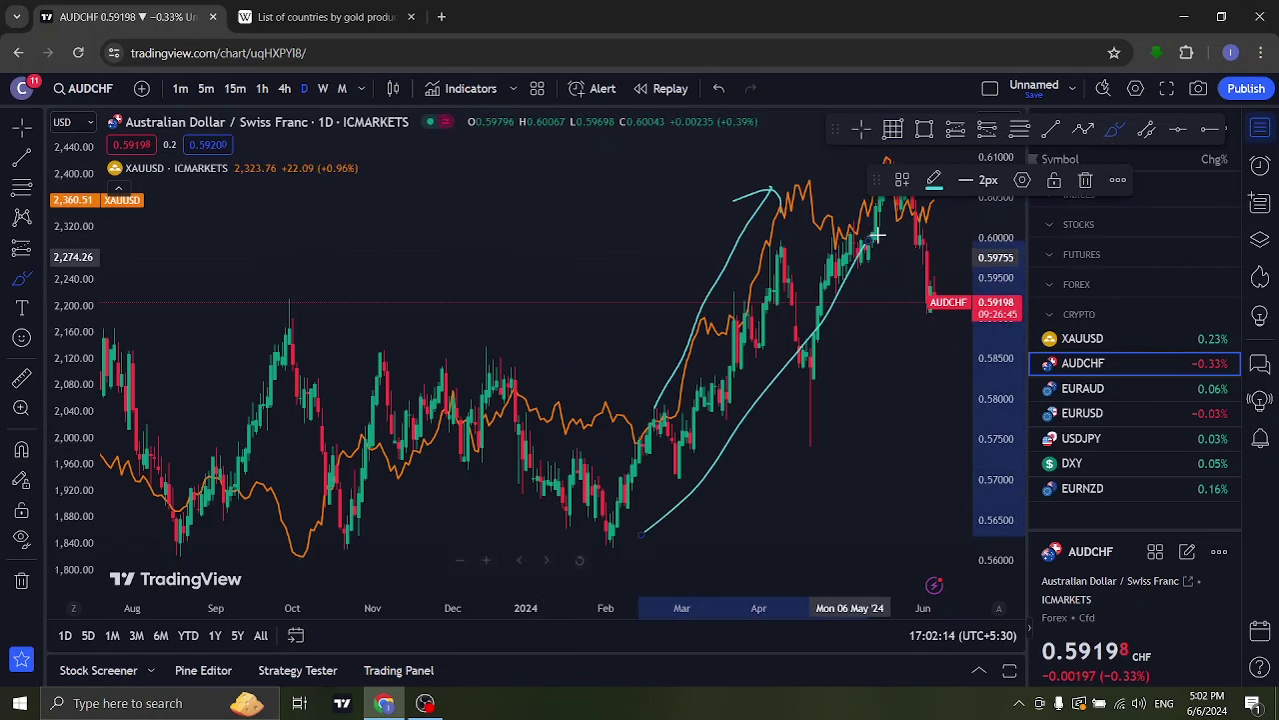
drag(826, 319, 878, 272)
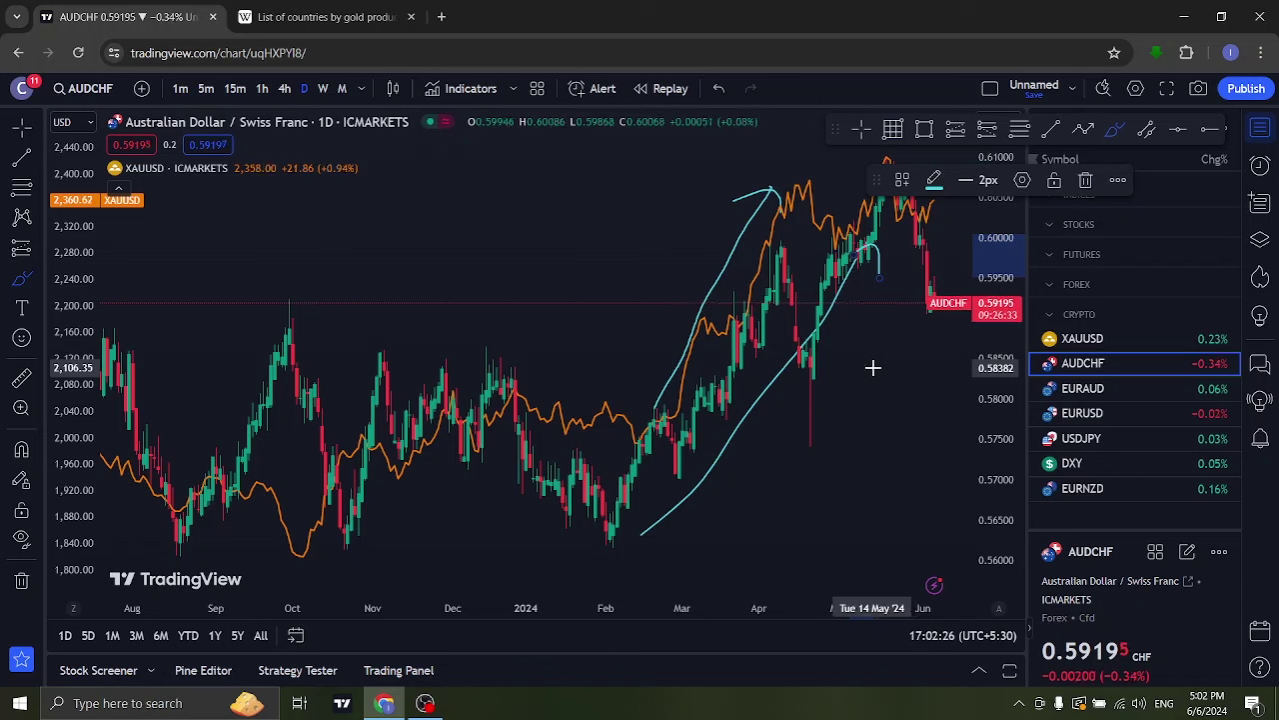
drag(889, 374, 784, 399)
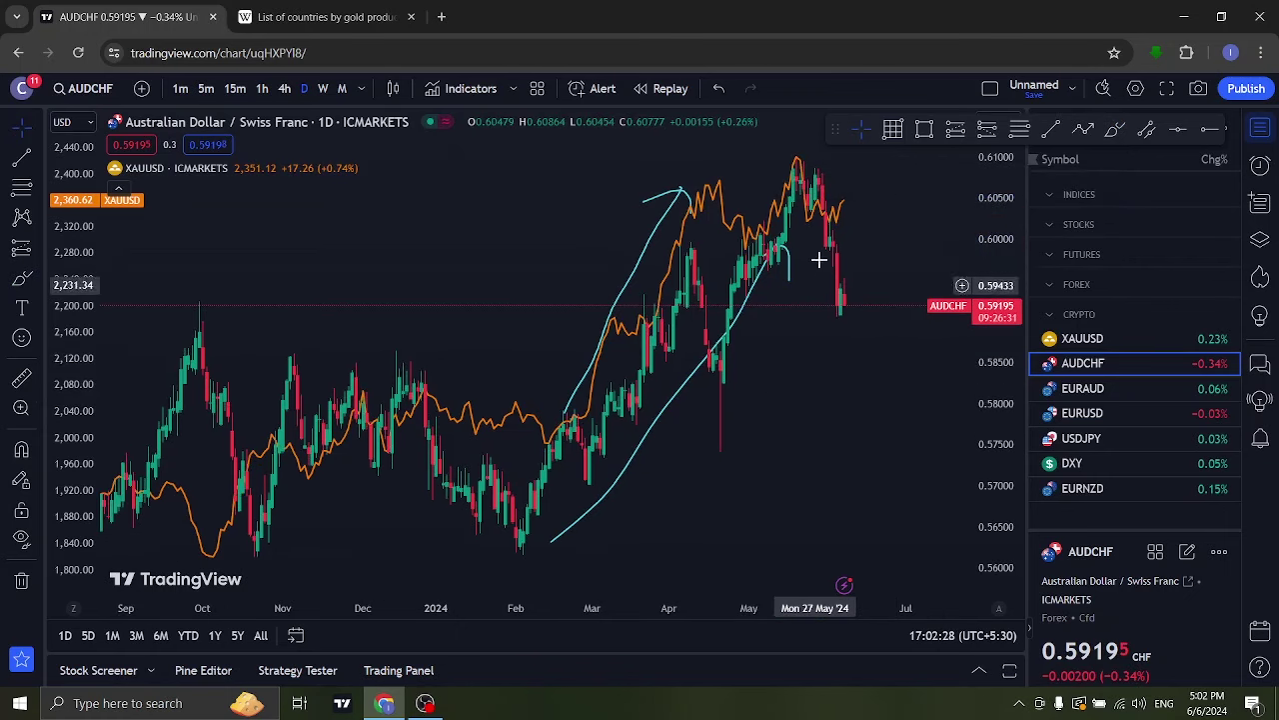
Place a three-point pattern drawing at the May peak, then delete it.
click(1083, 128)
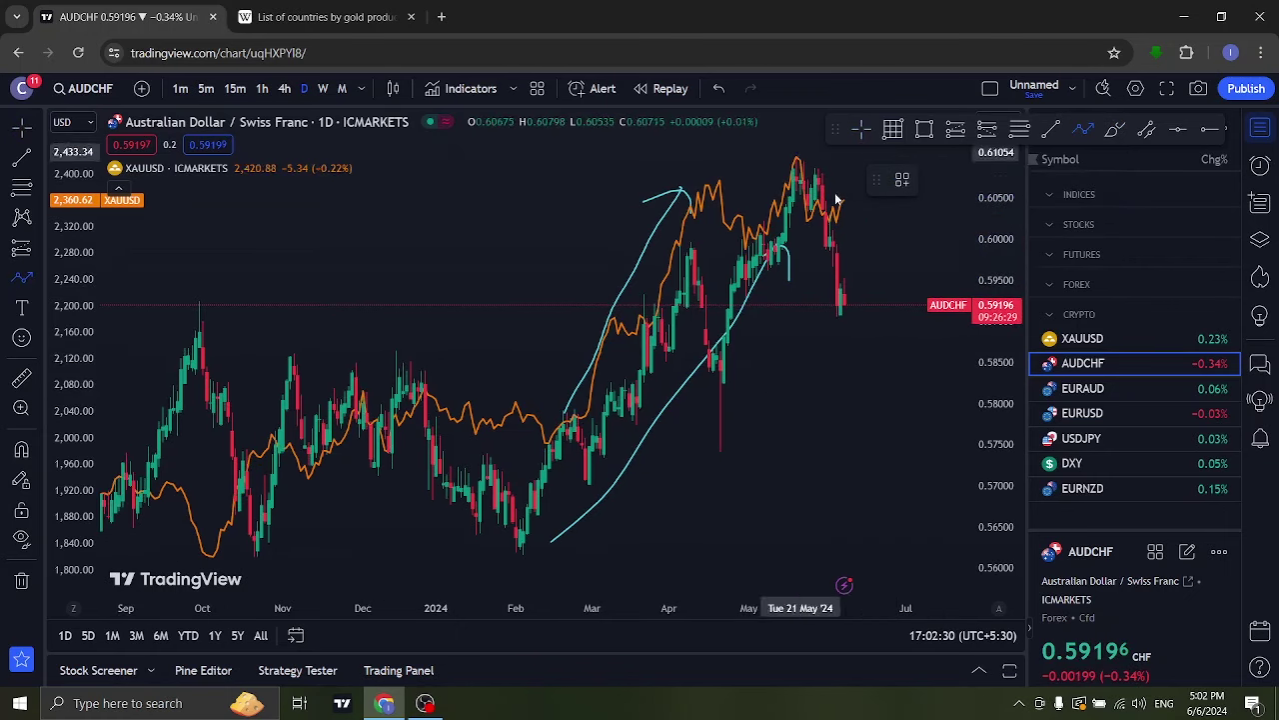
click(799, 155)
click(832, 175)
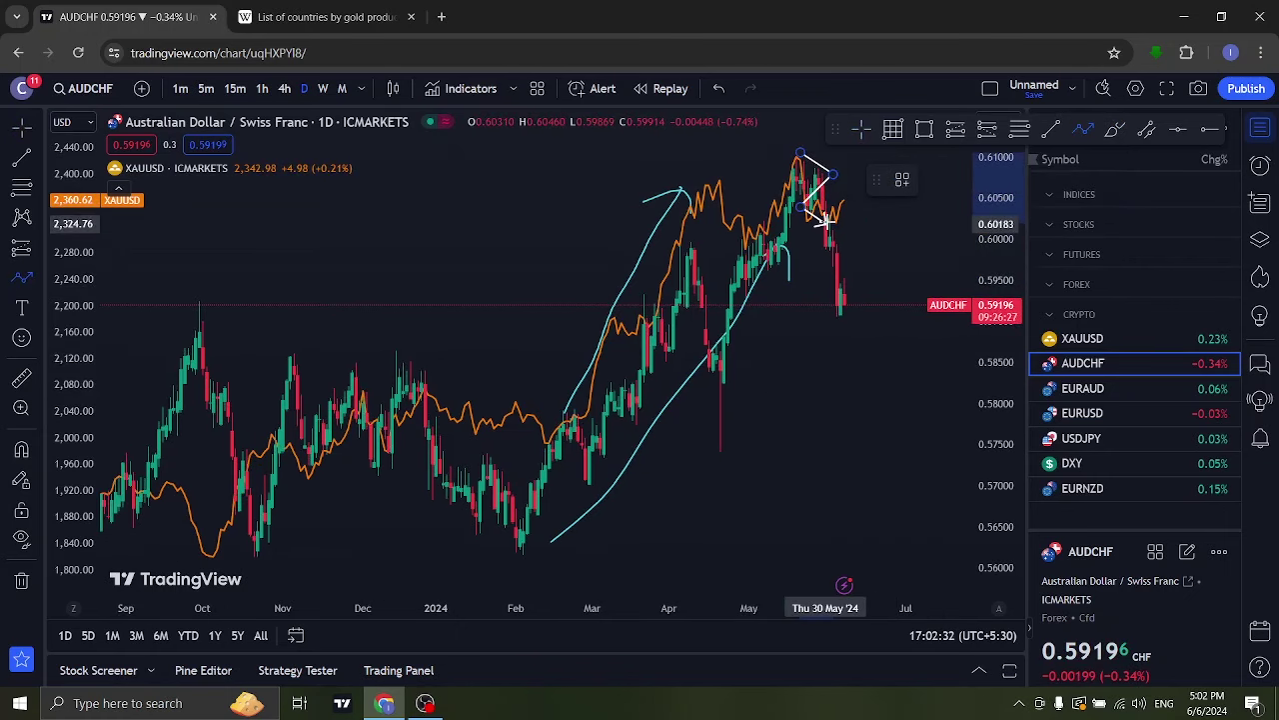
click(812, 205)
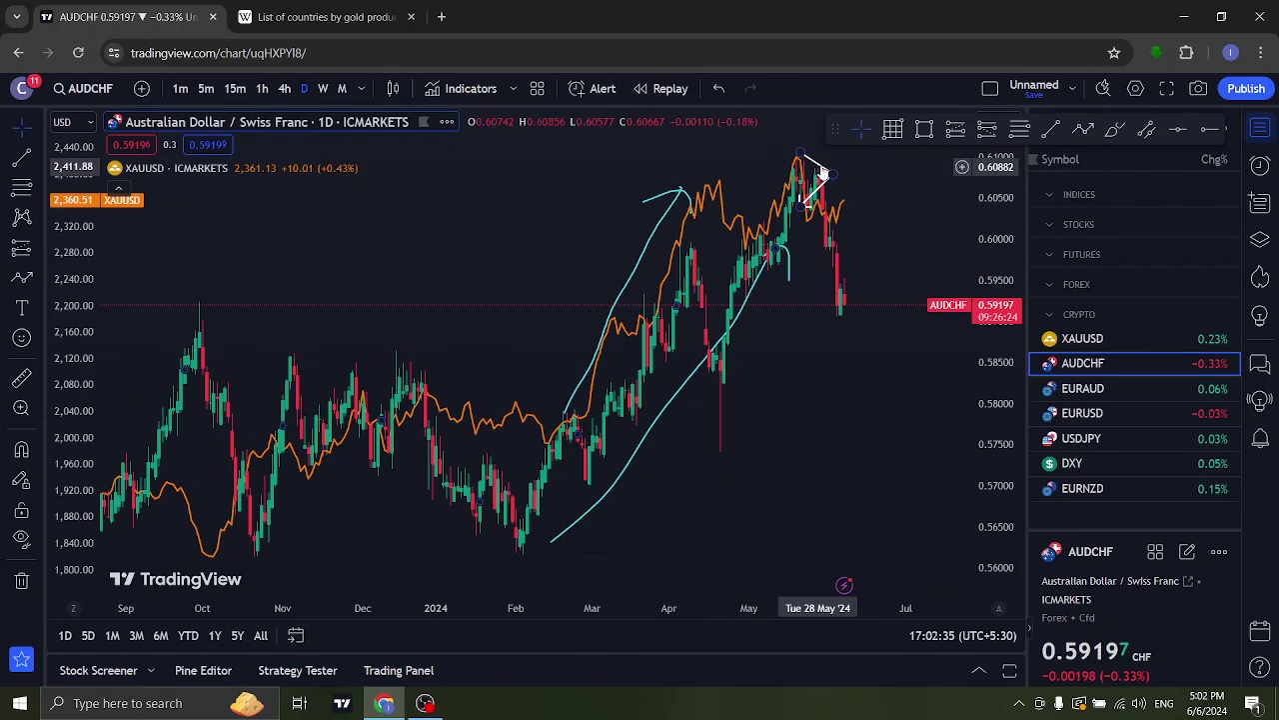
key(Delete)
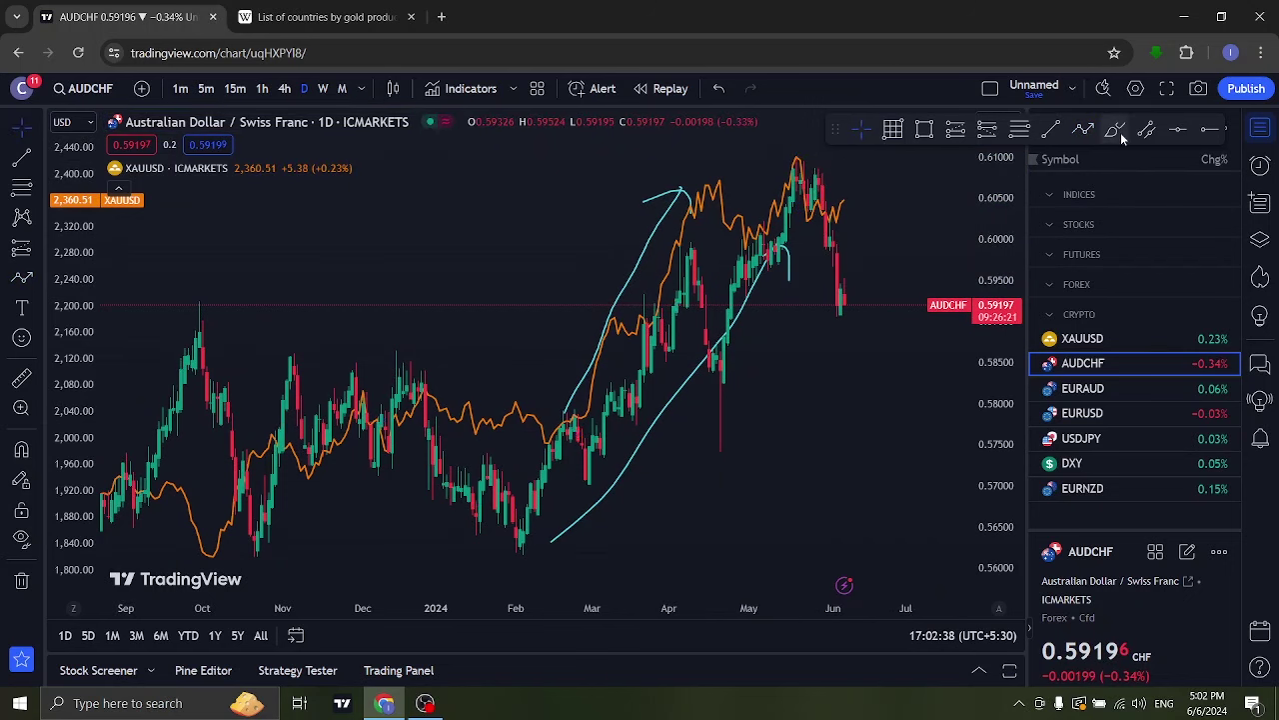
Add short hooked cyan strokes on gold's latest rise and the latest AUDCHF bars.
click(1115, 129)
drag(822, 210, 839, 203)
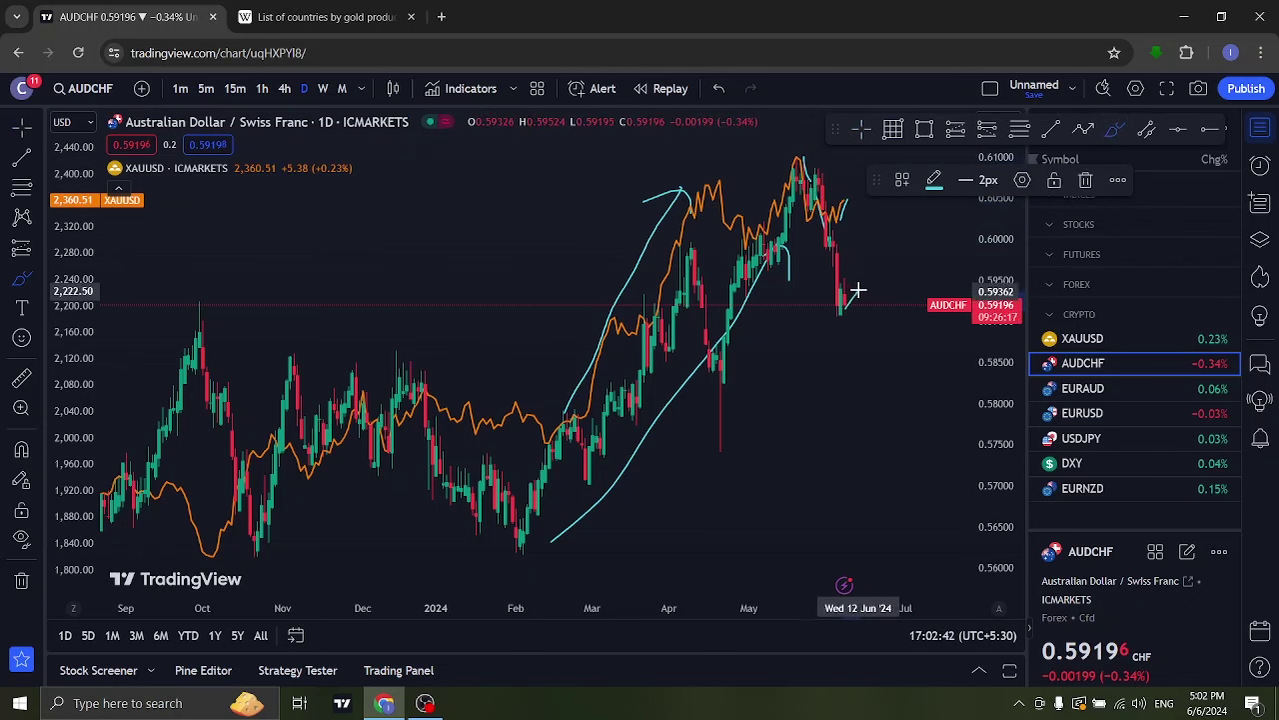
drag(843, 307, 869, 292)
scroll(369, 363, down, 2)
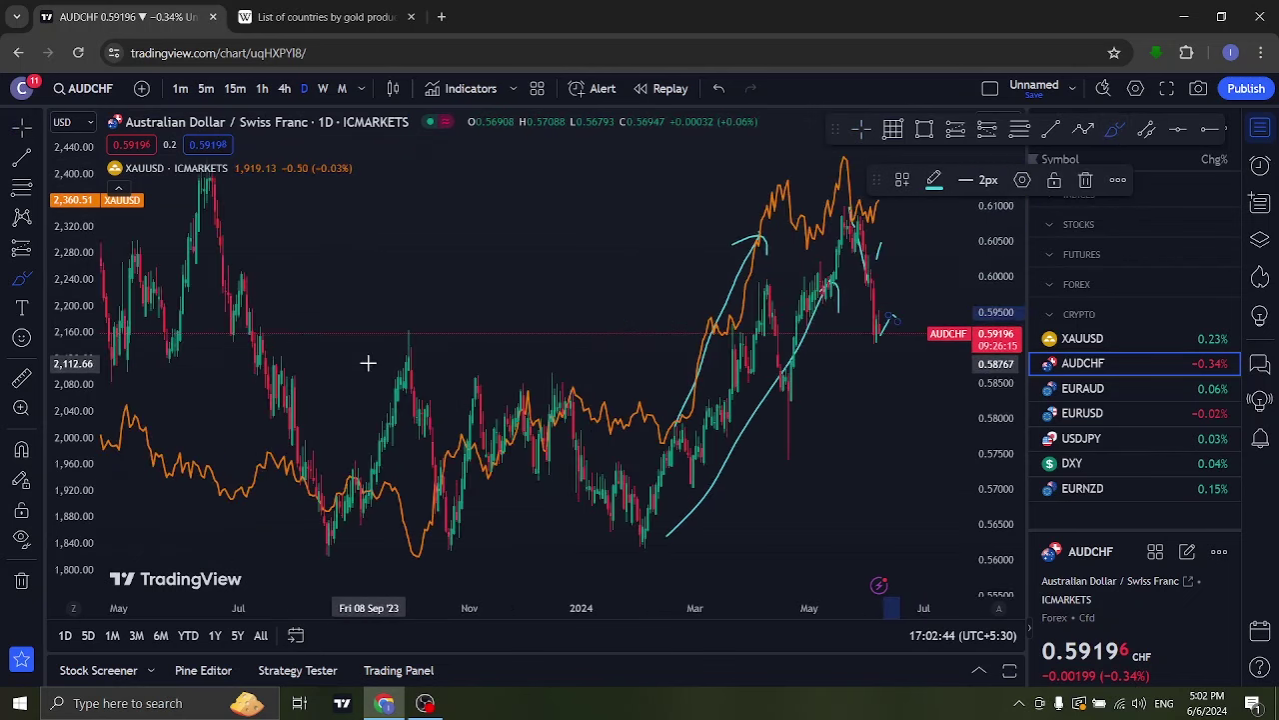
scroll(380, 360, down, 2)
scroll(380, 358, down, 2)
scroll(390, 360, up, 2)
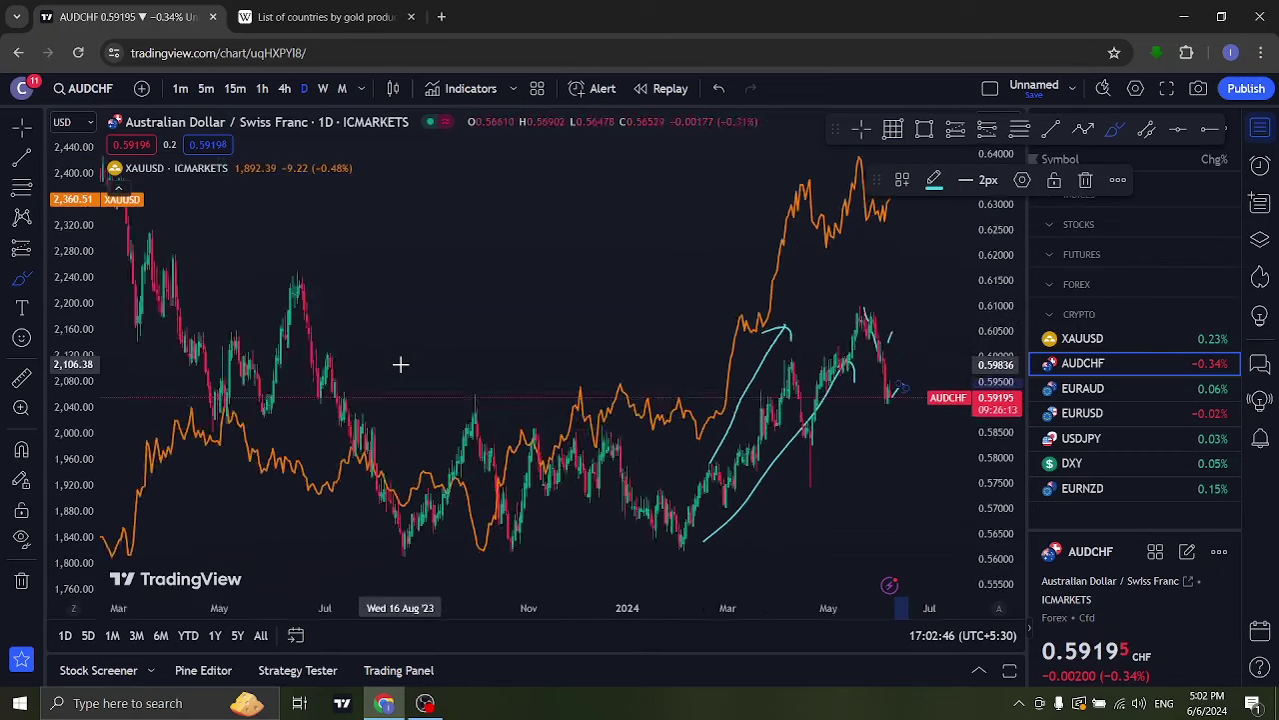
scroll(402, 363, up, 2)
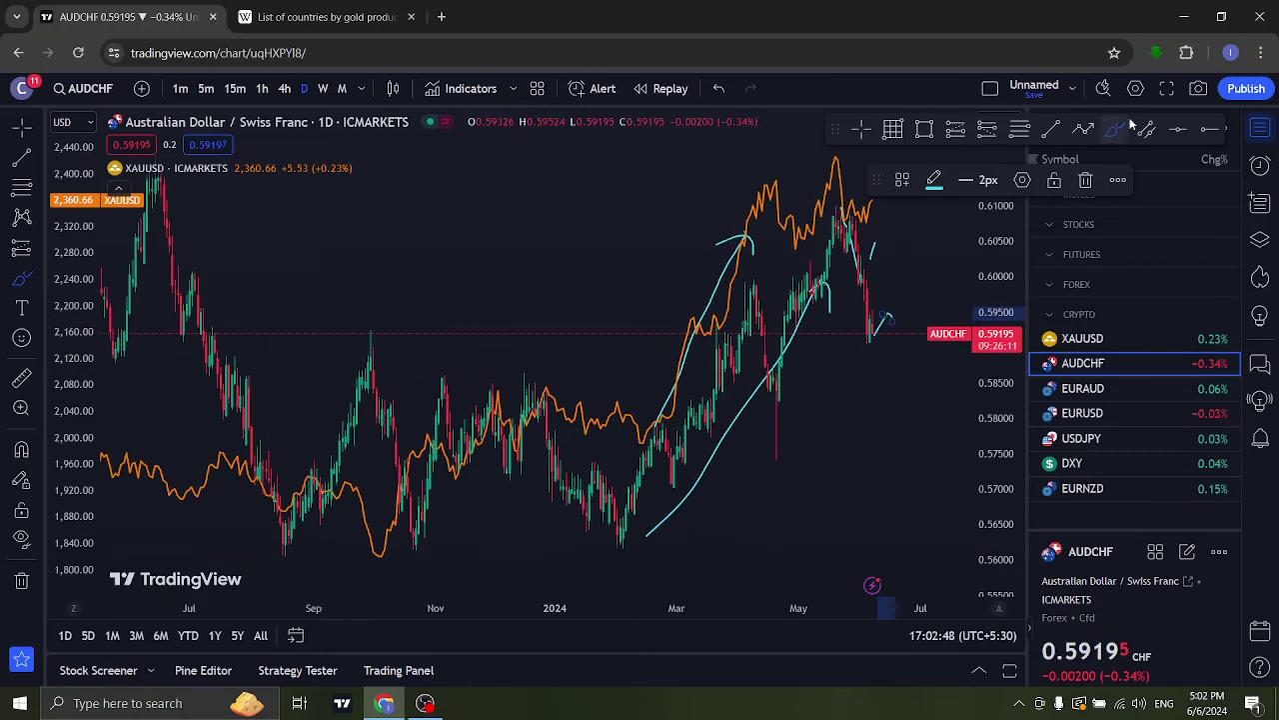
Draw cyan strokes falling from the September high into the October low and rising under the autumn lows.
drag(383, 547, 465, 474)
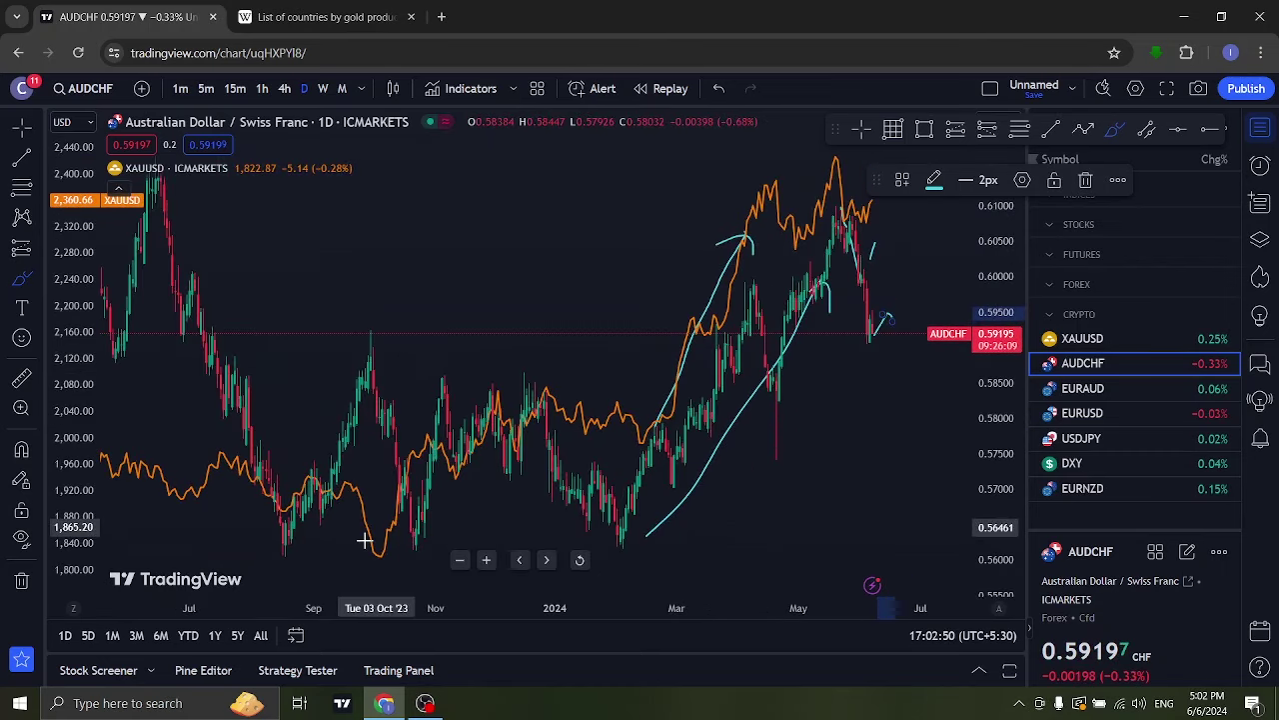
mouse_move(377, 566)
mouse_down()
mouse_move(553, 443)
mouse_move(516, 450)
mouse_up()
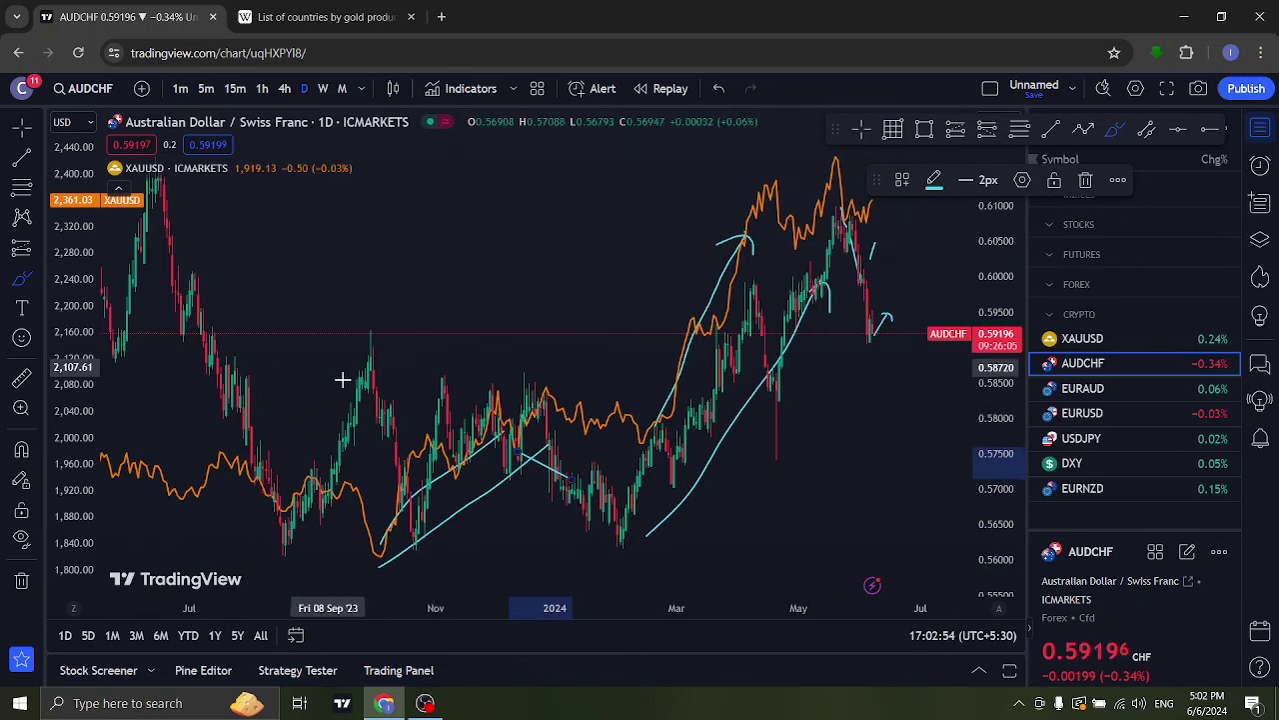
drag(331, 454, 390, 535)
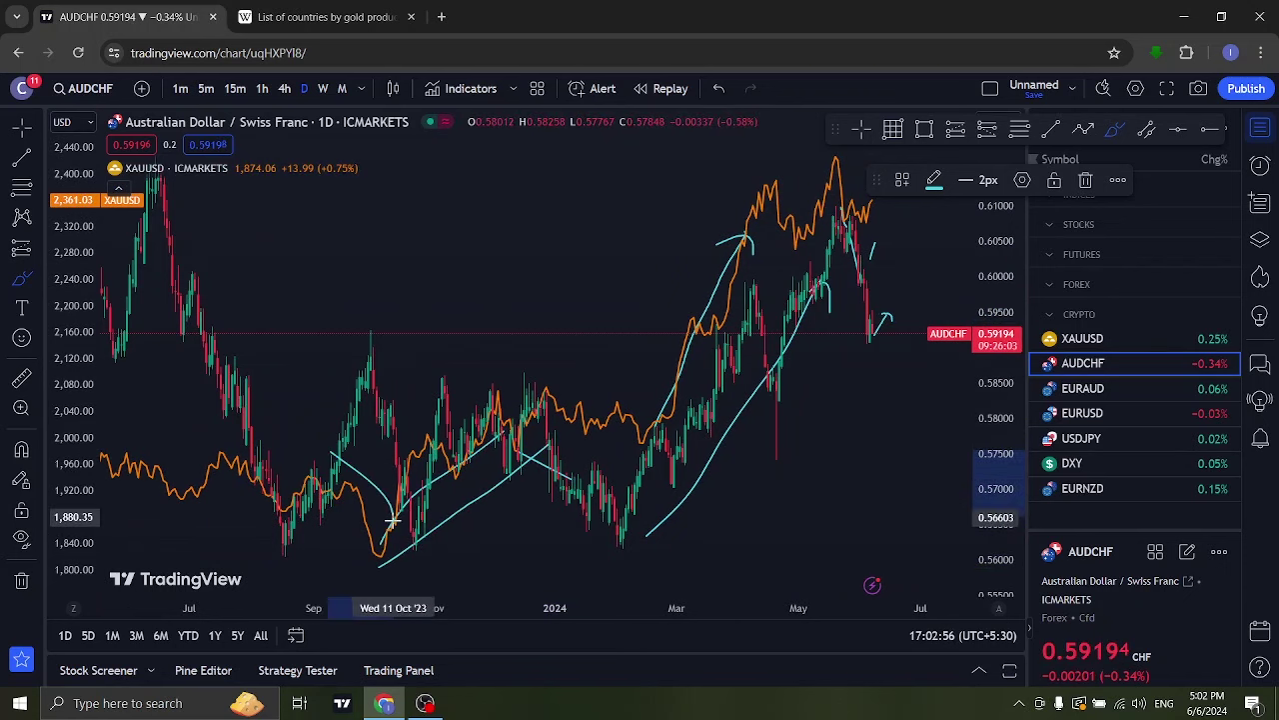
drag(370, 374, 423, 491)
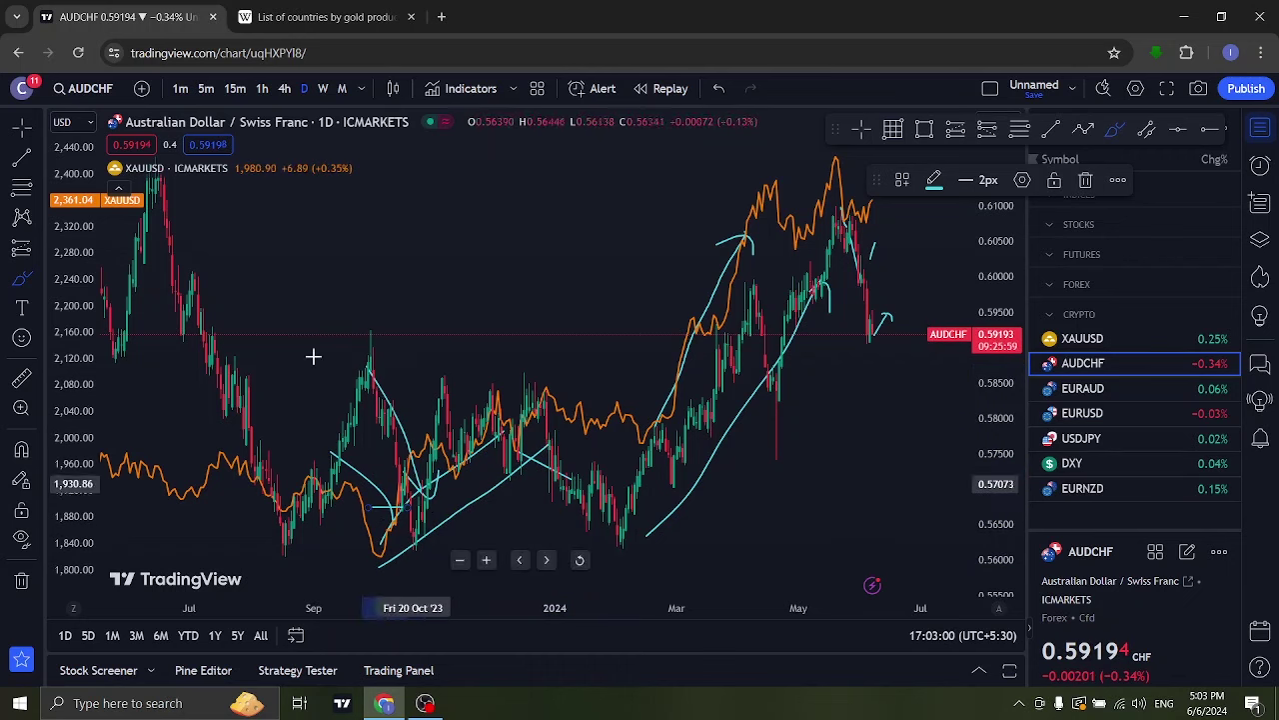
Switch the chart back to the ICMARKETS AUDCHF pair via symbol search.
click(91, 88)
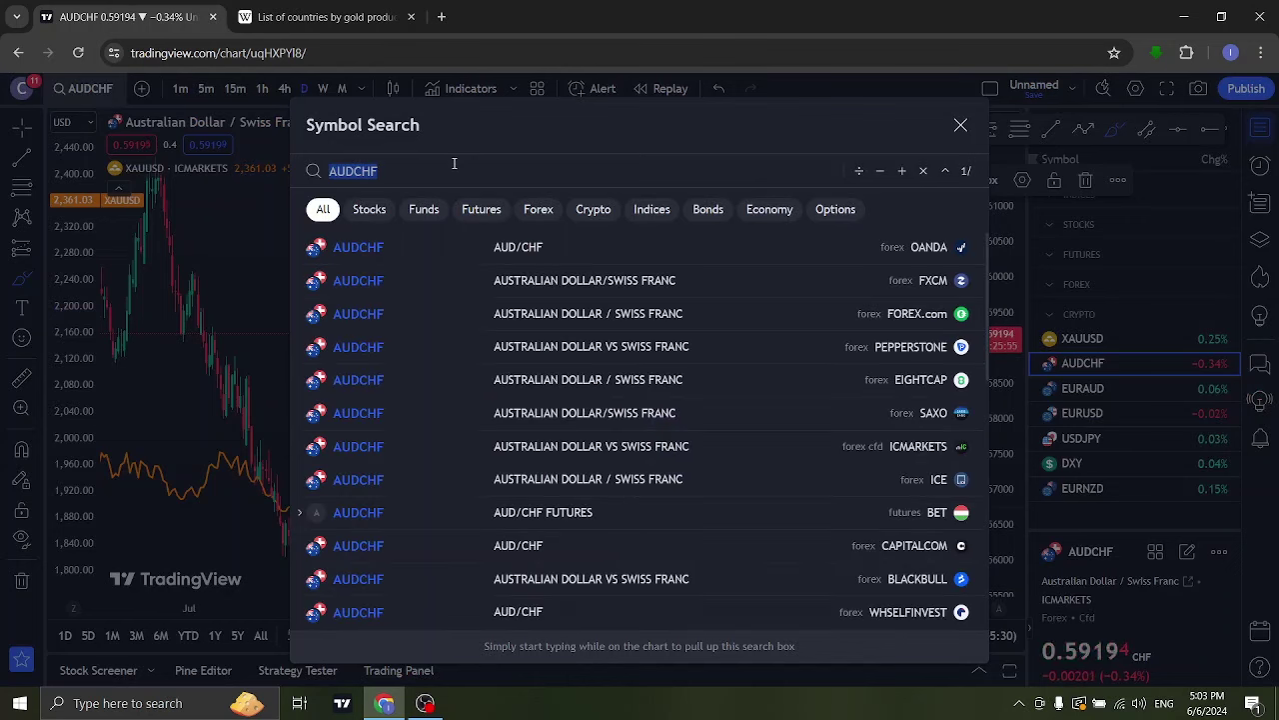
text(USD)
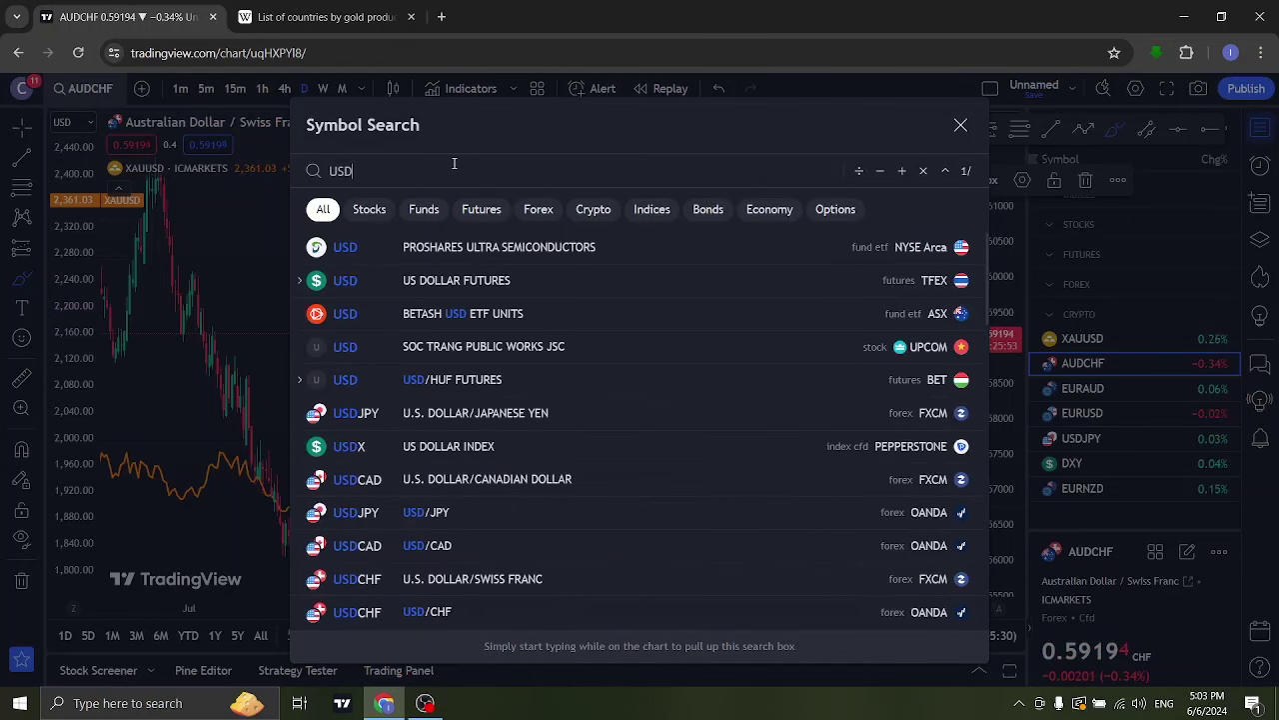
key(BackSpace)
key(BackSpace)
key(BackSpace)
text(A)
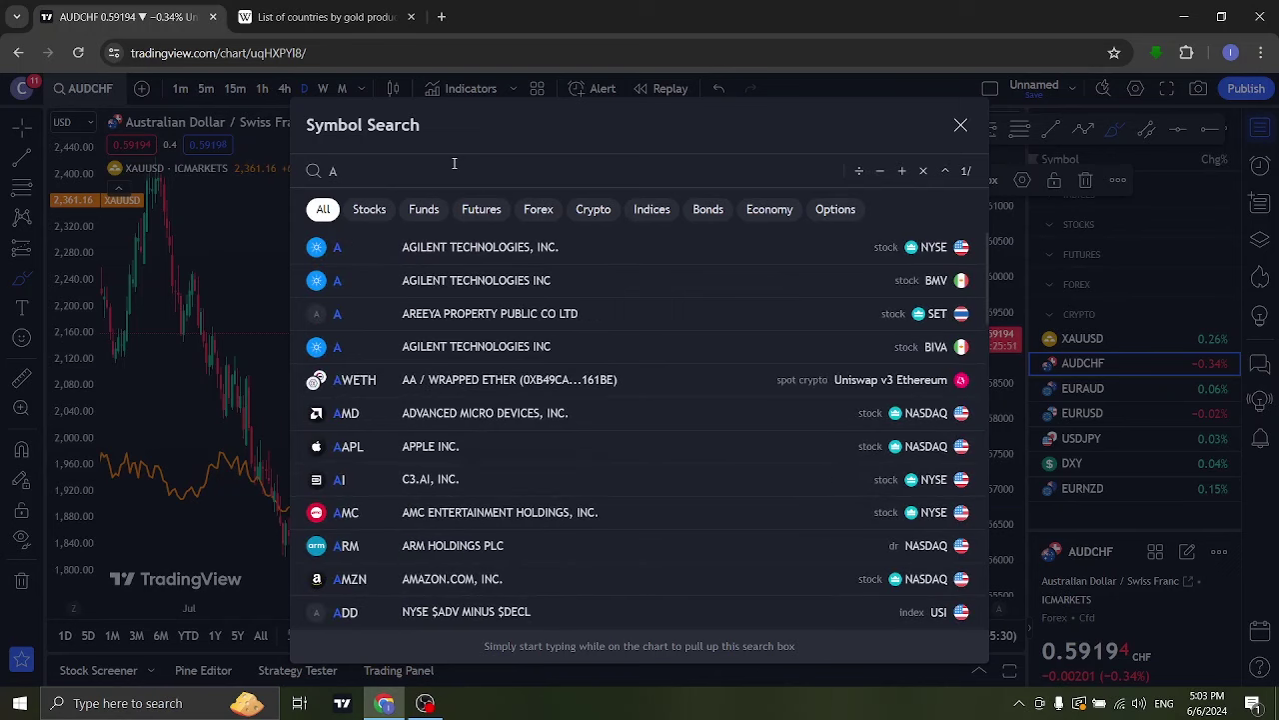
text(UDCHF)
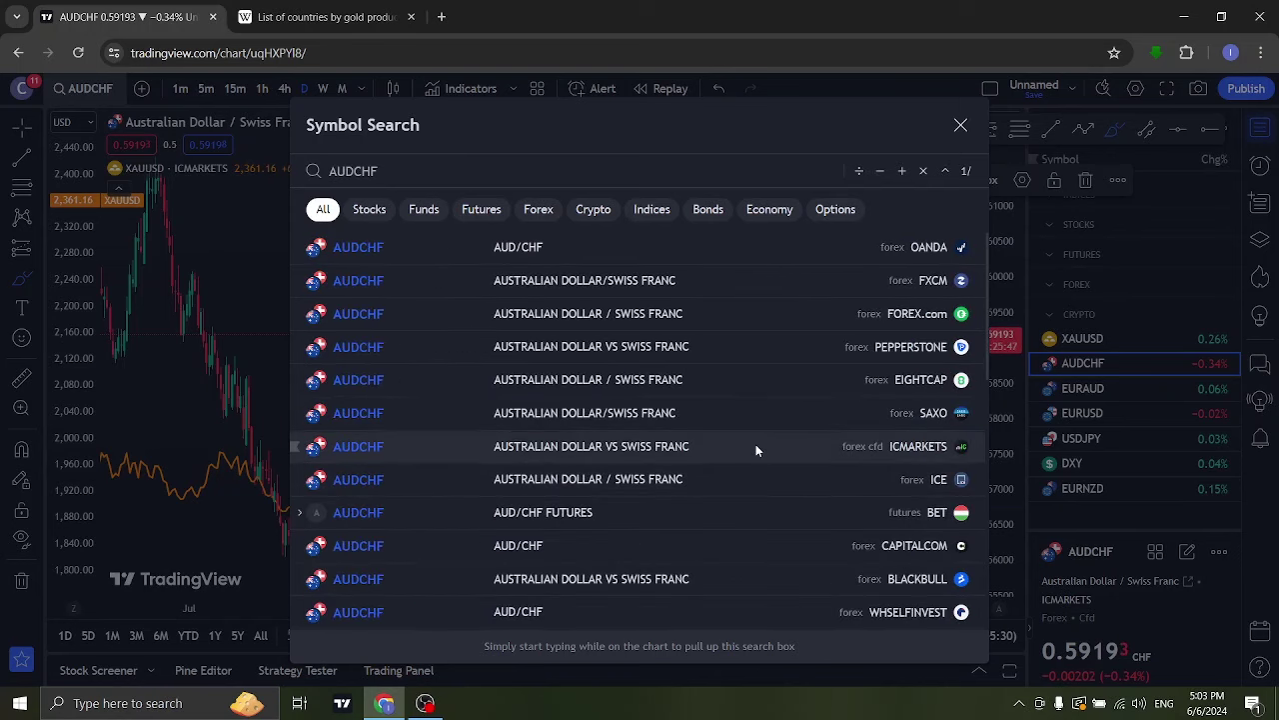
click(756, 444)
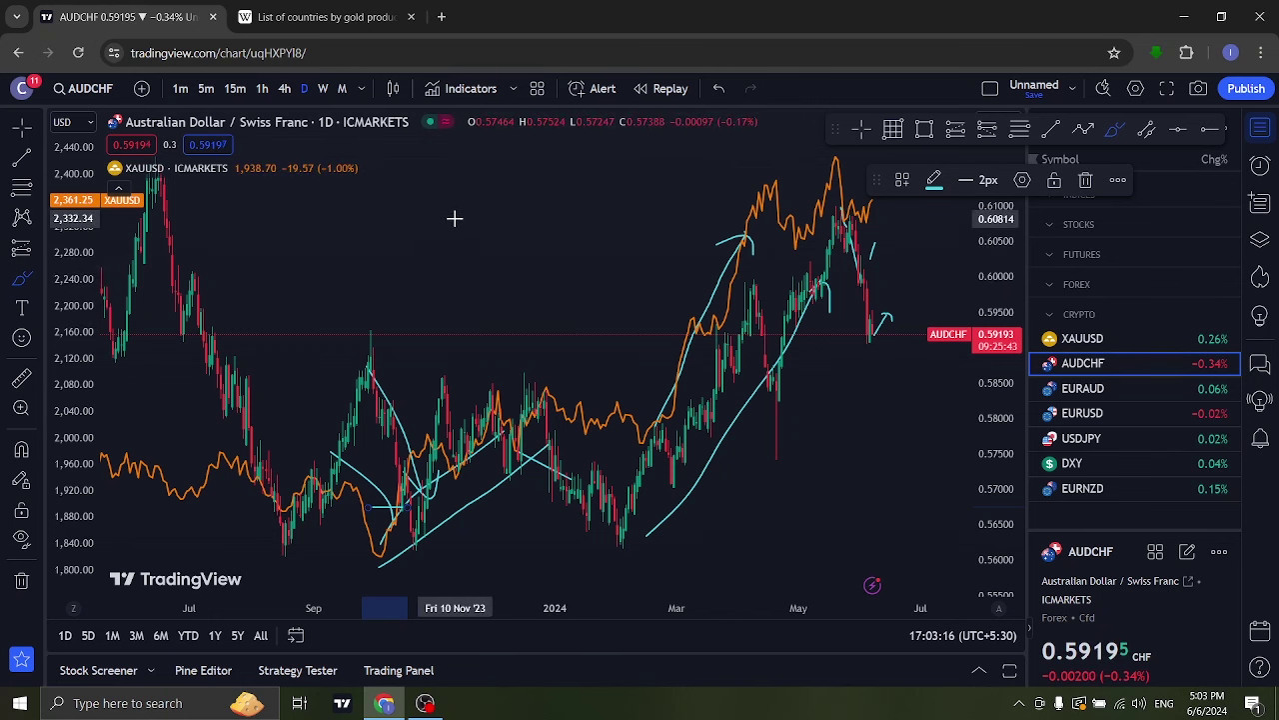
Reset the AUDCHF chart view, remove all drawings, and search for AUDUSD.
right_click(486, 215)
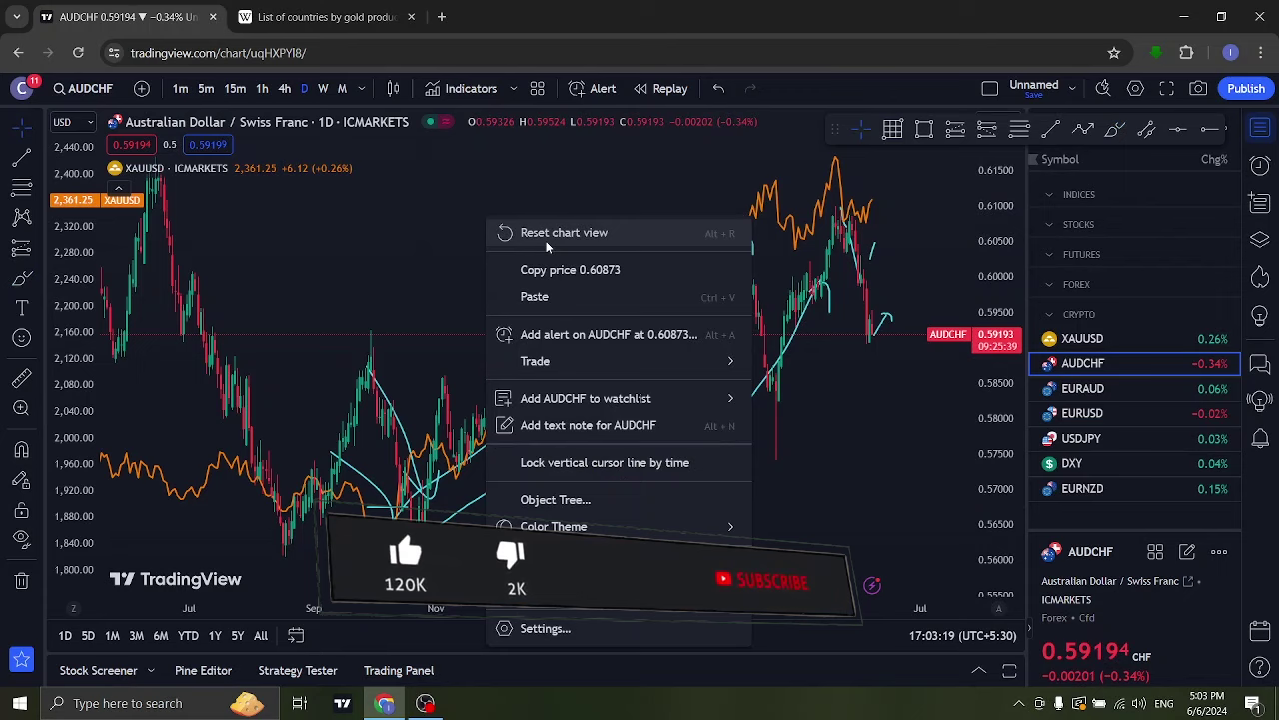
click(543, 234)
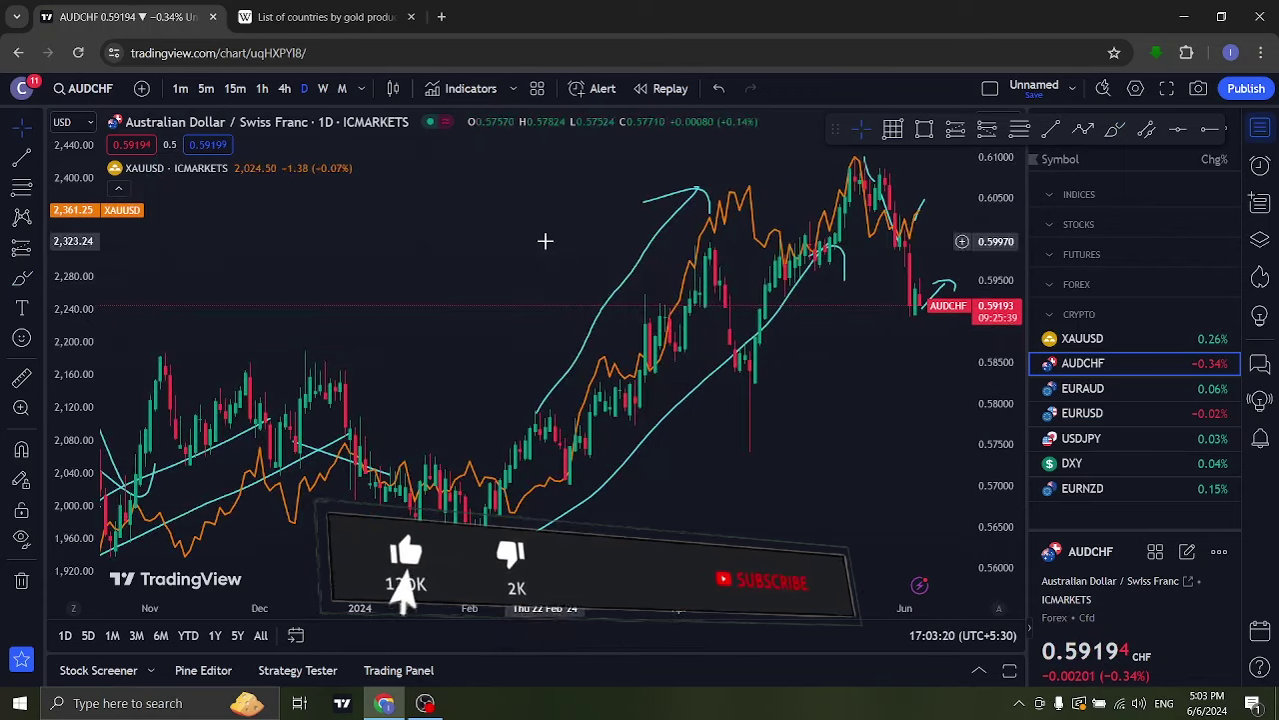
right_click(534, 243)
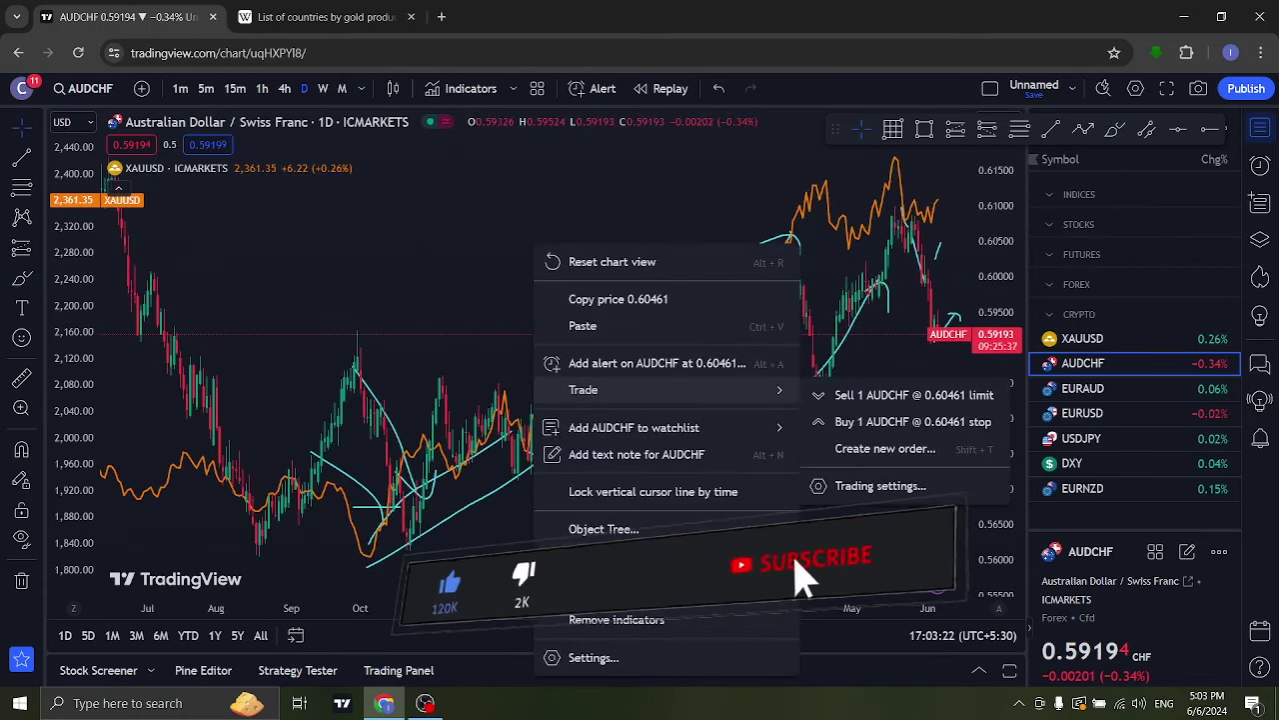
click(600, 571)
click(98, 90)
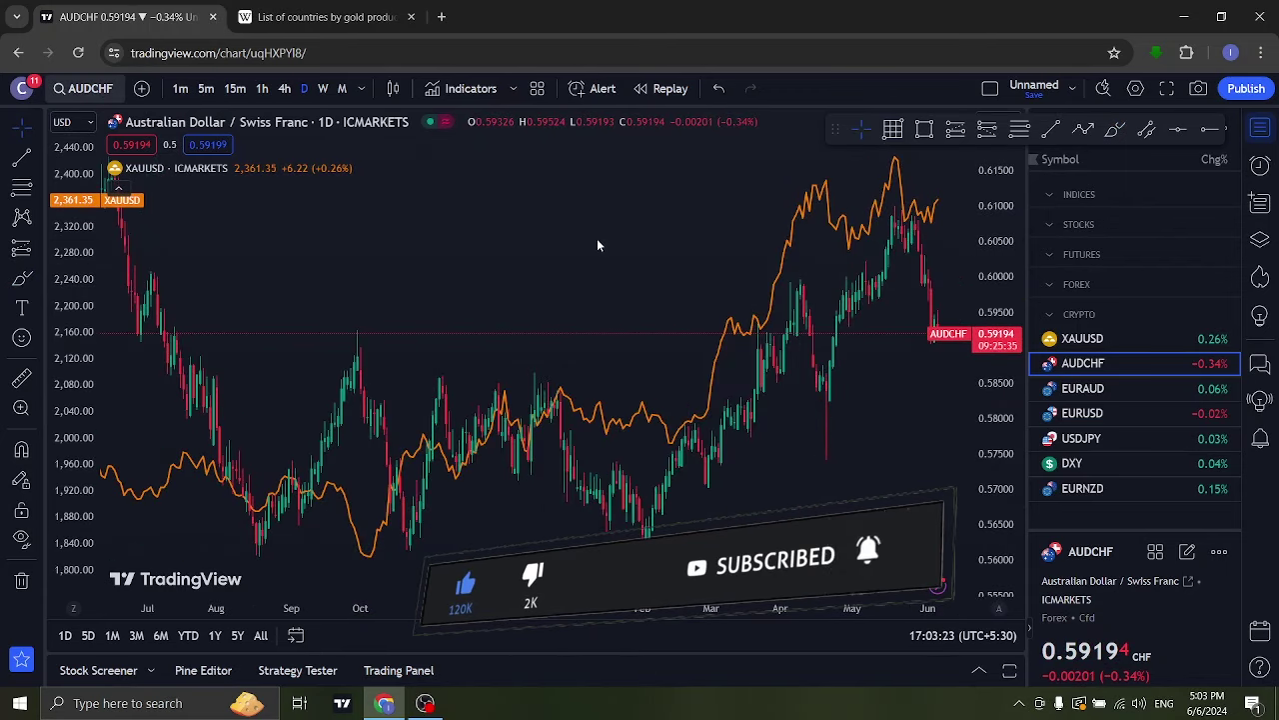
text(A)
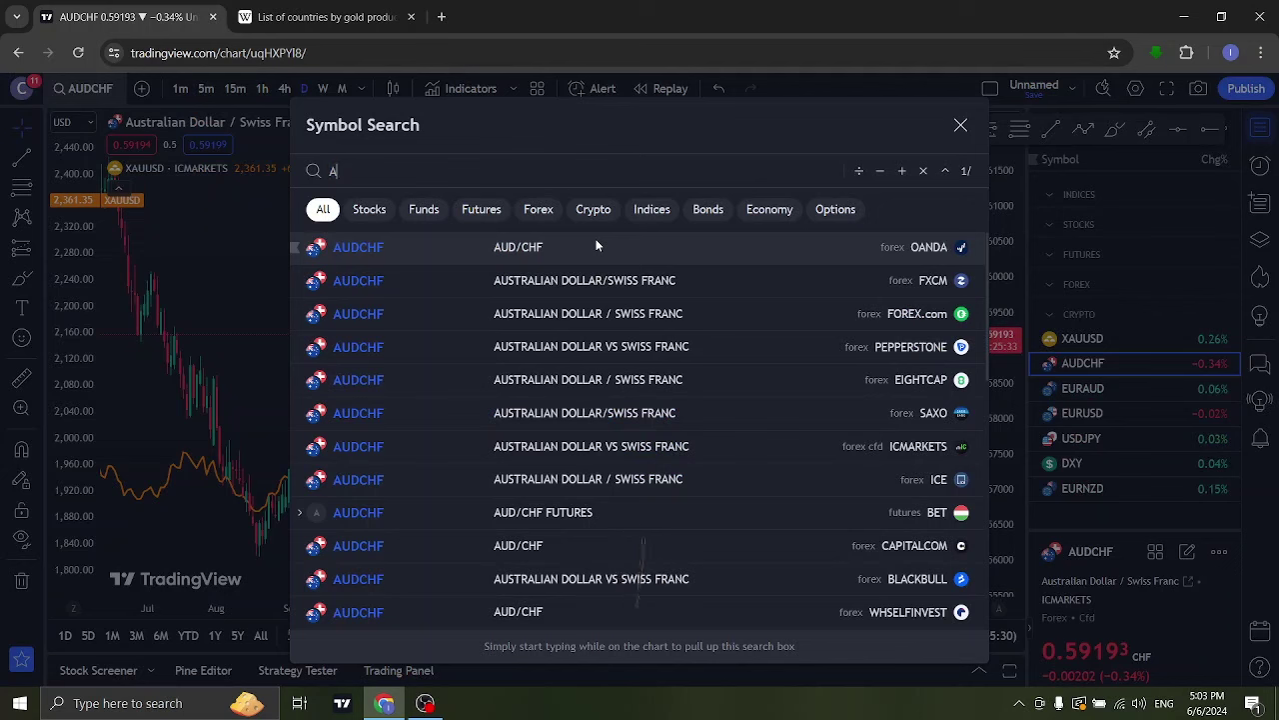
text(UD)
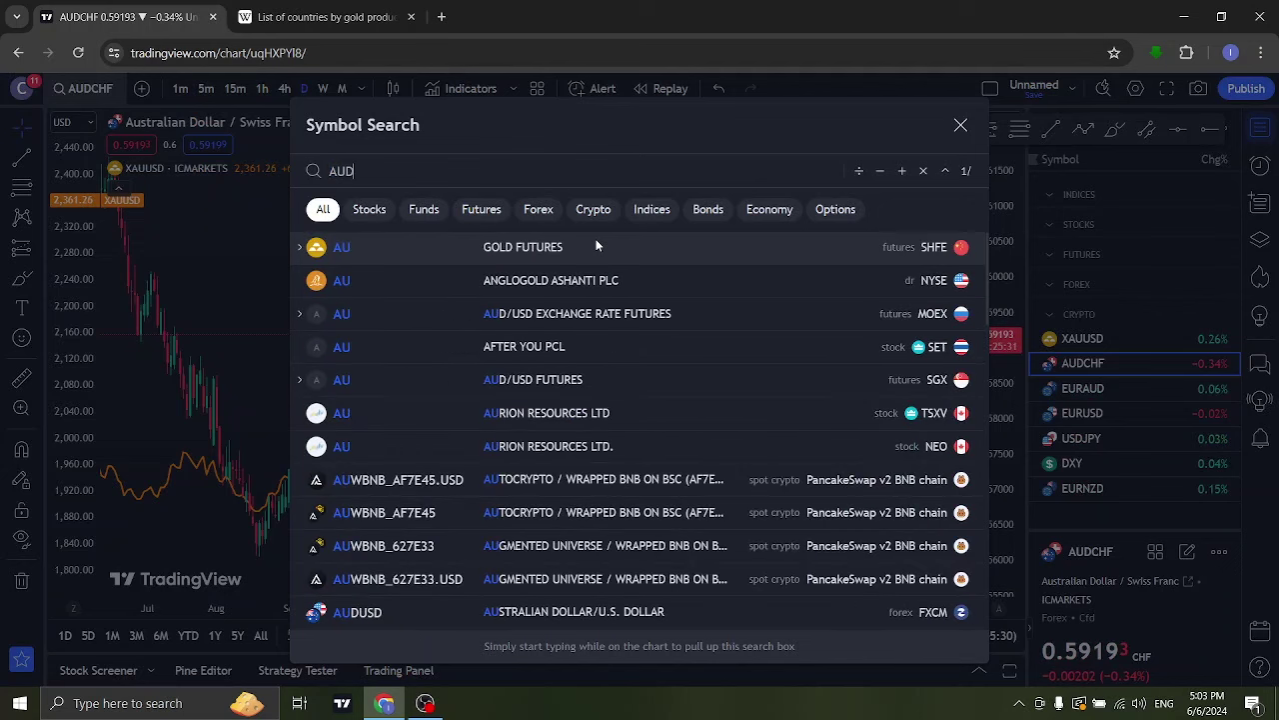
text(USD)
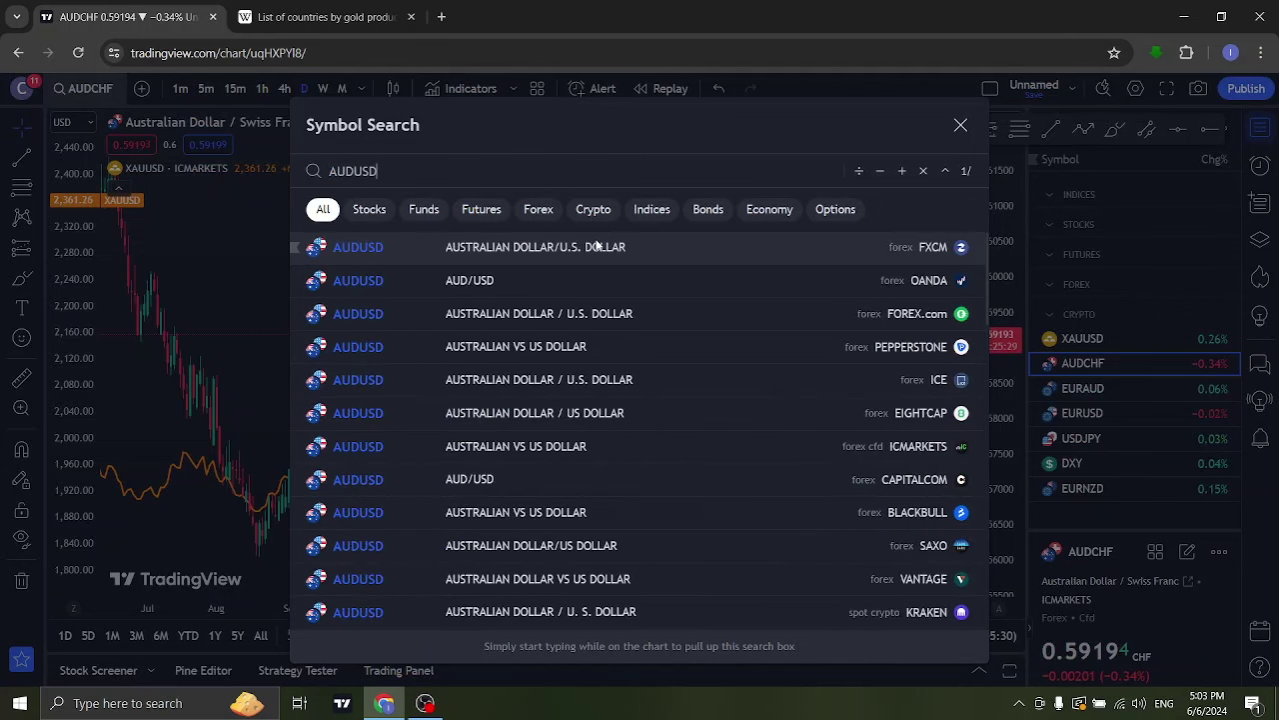
Load ICMARKETS AUDUSD and brush two cyan strokes along the Oct–Dec 2023 rally.
click(530, 448)
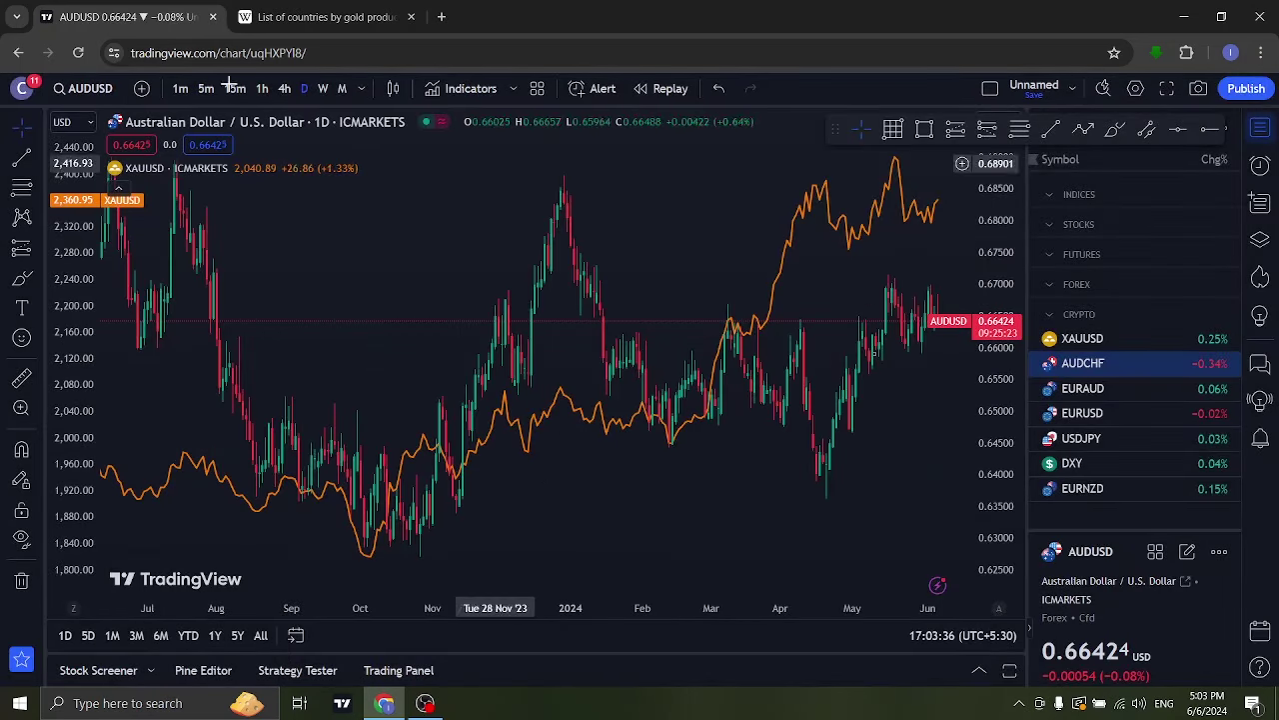
click(1114, 129)
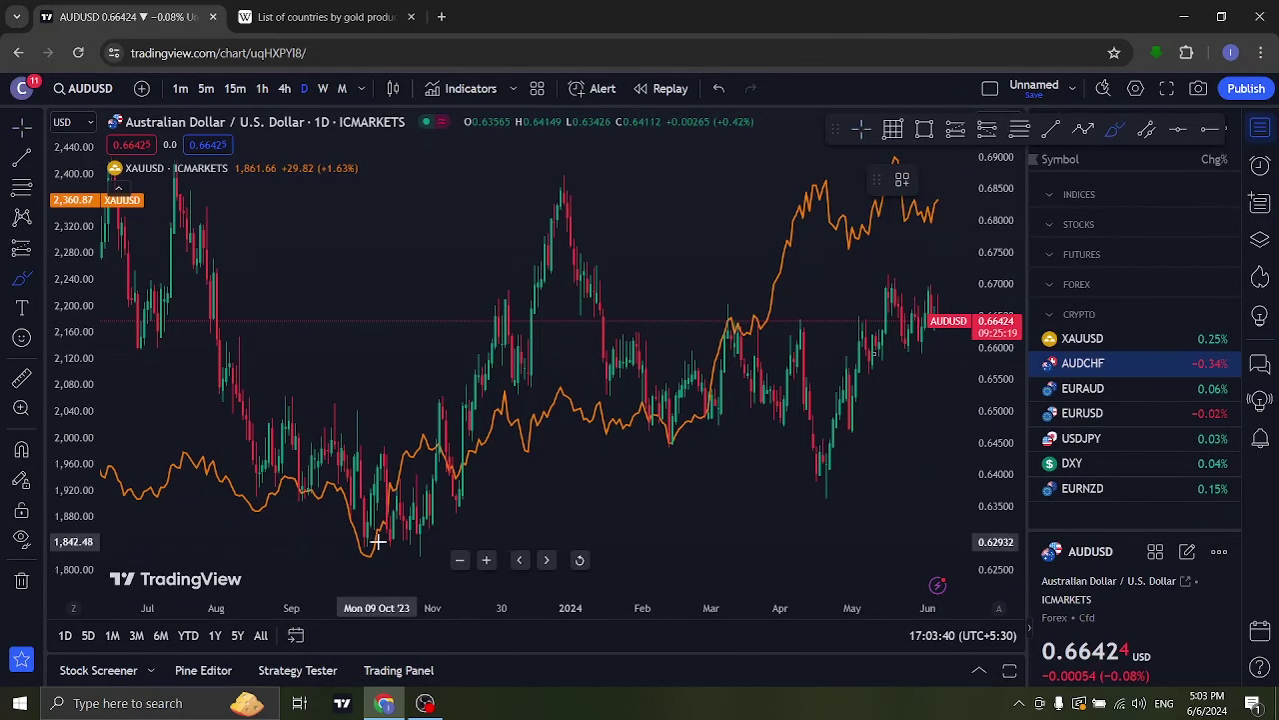
drag(378, 554, 640, 441)
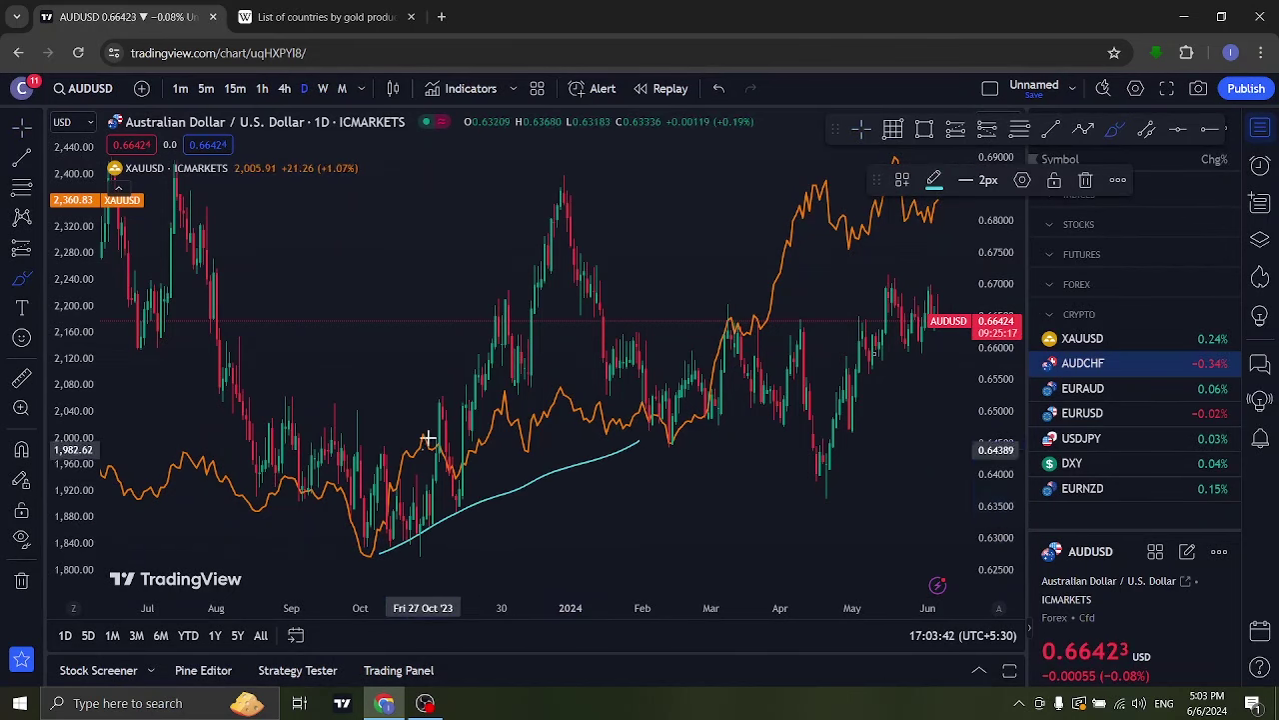
mouse_move(428, 443)
mouse_down()
mouse_move(501, 296)
mouse_move(478, 240)
mouse_up()
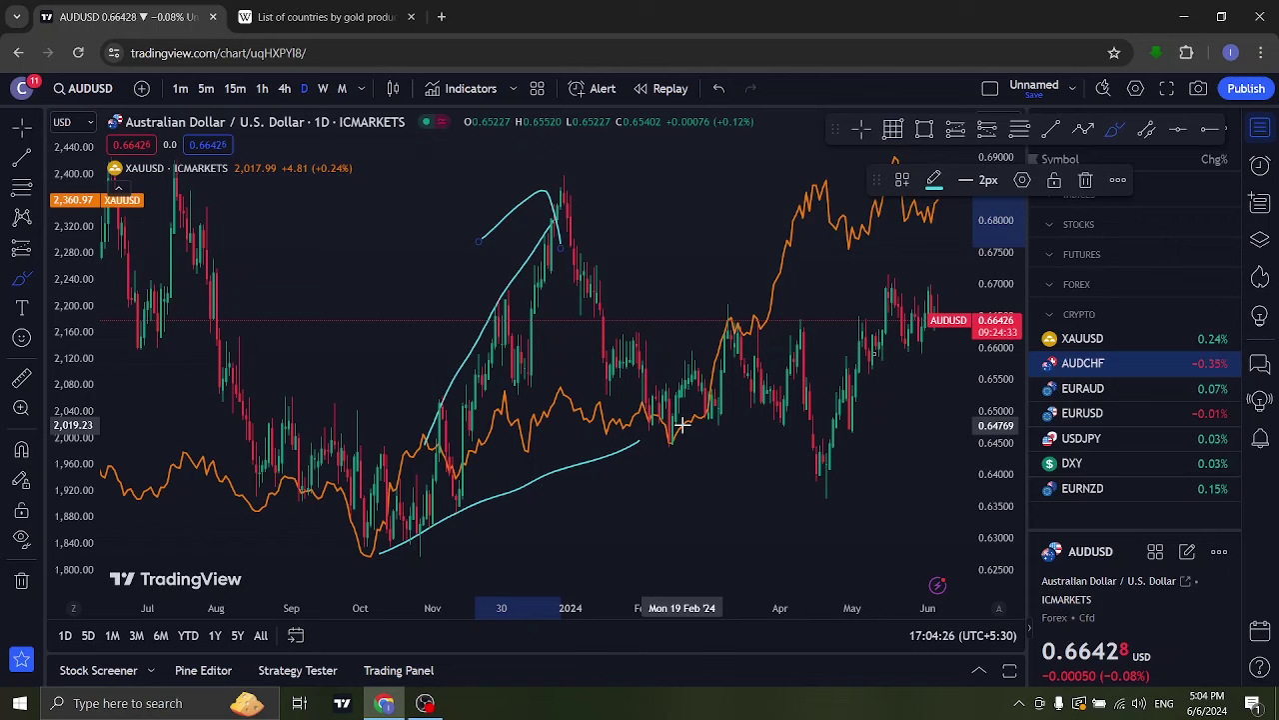
Deselect the finished drawing and pan the chart toward more recent dates.
right_click(701, 190)
click(703, 160)
drag(626, 181, 603, 190)
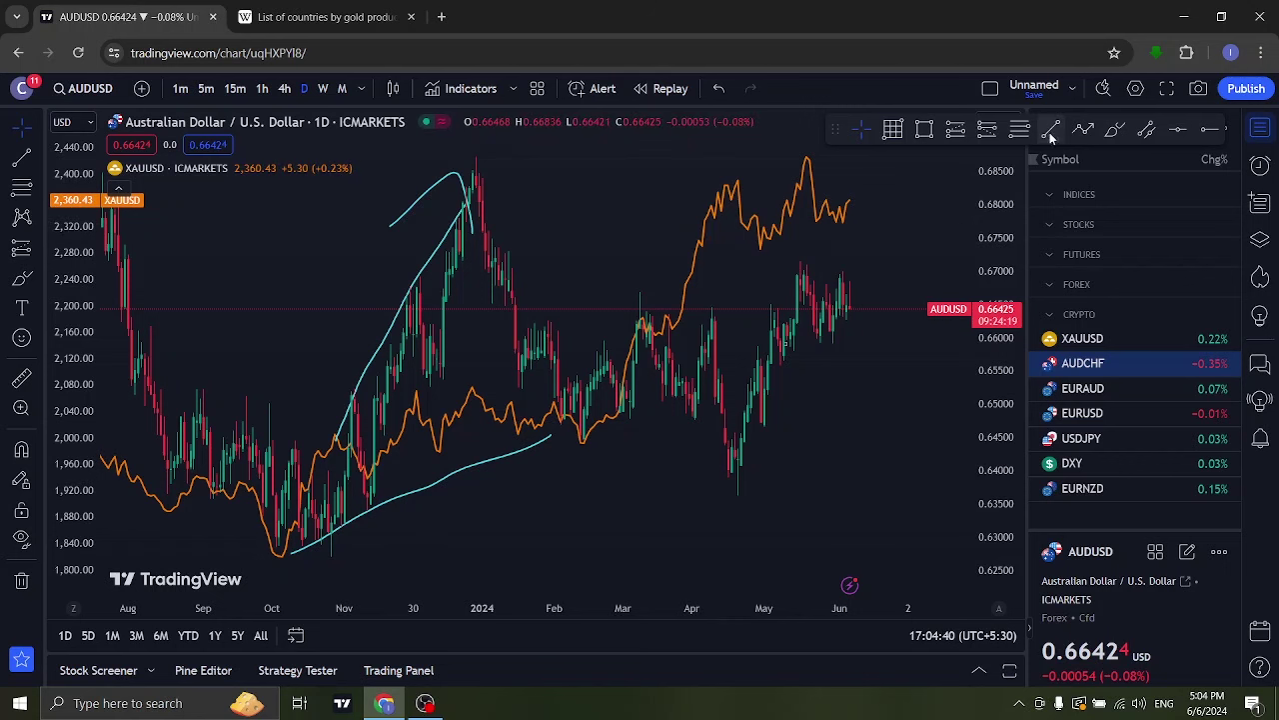
Brush two cyan arrows: March up to gold's highs, and rising from the April low.
click(1115, 130)
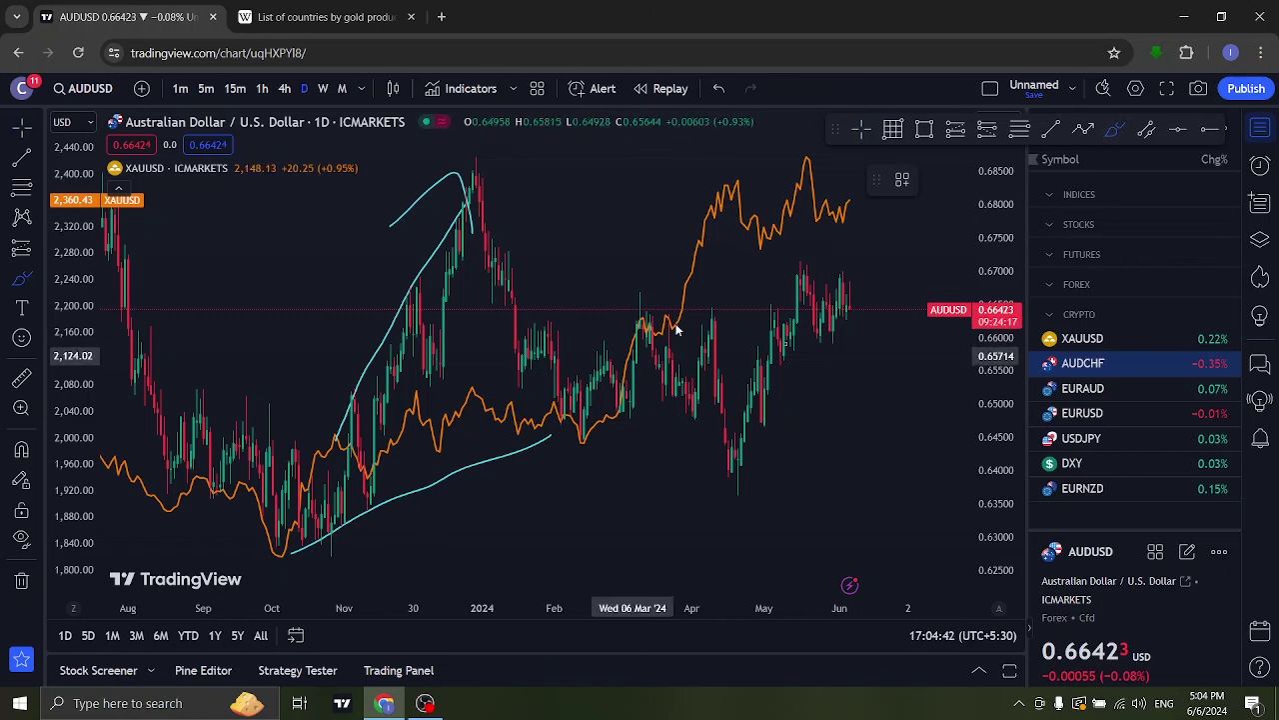
drag(637, 341, 836, 238)
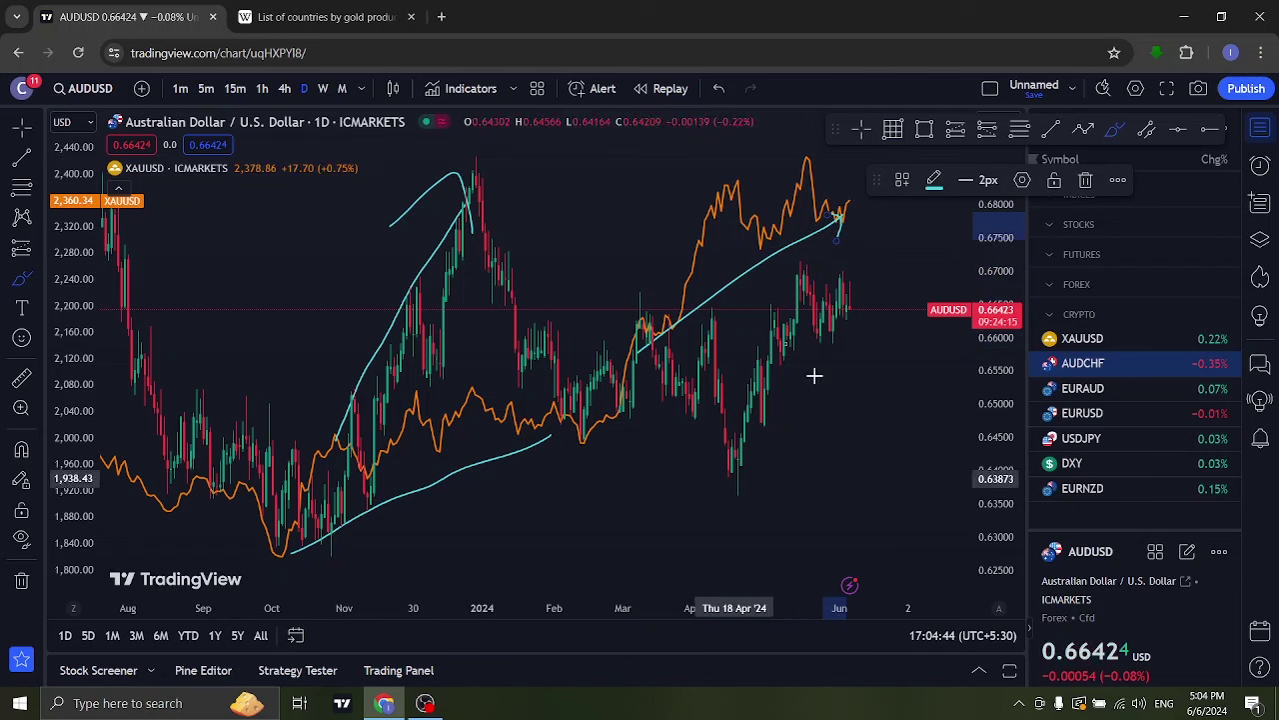
drag(739, 470, 866, 345)
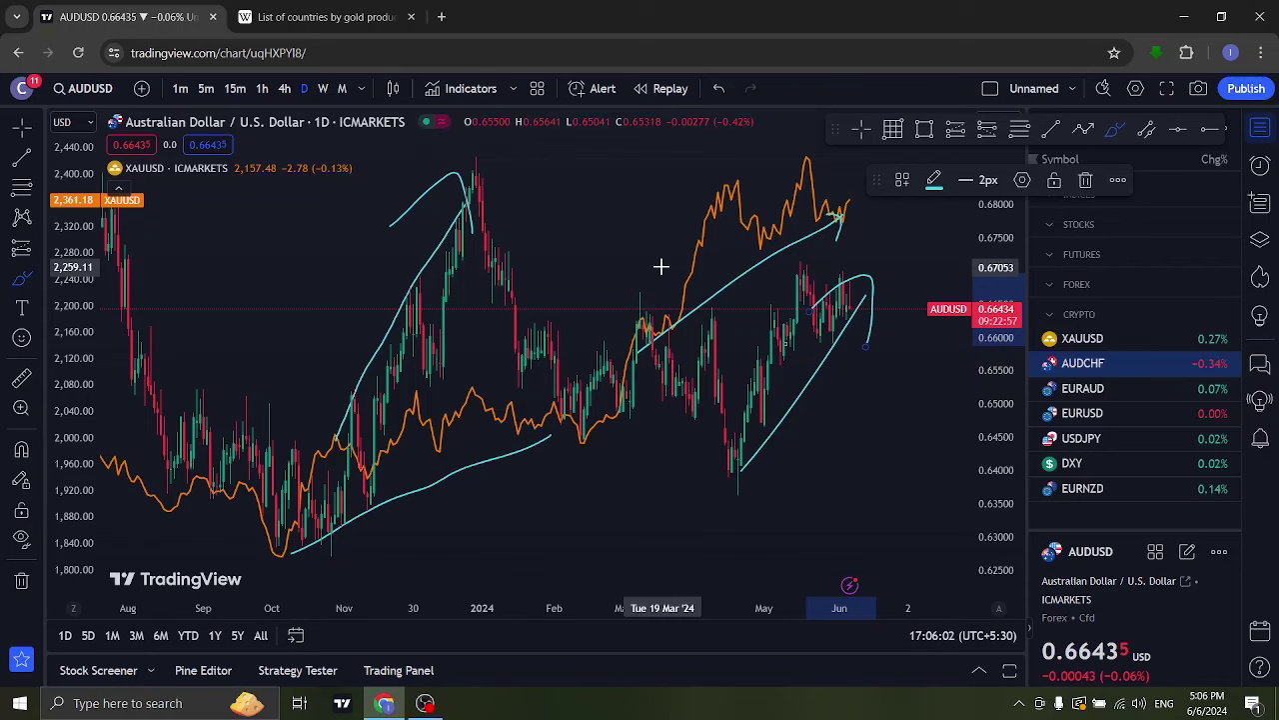
click(422, 704)
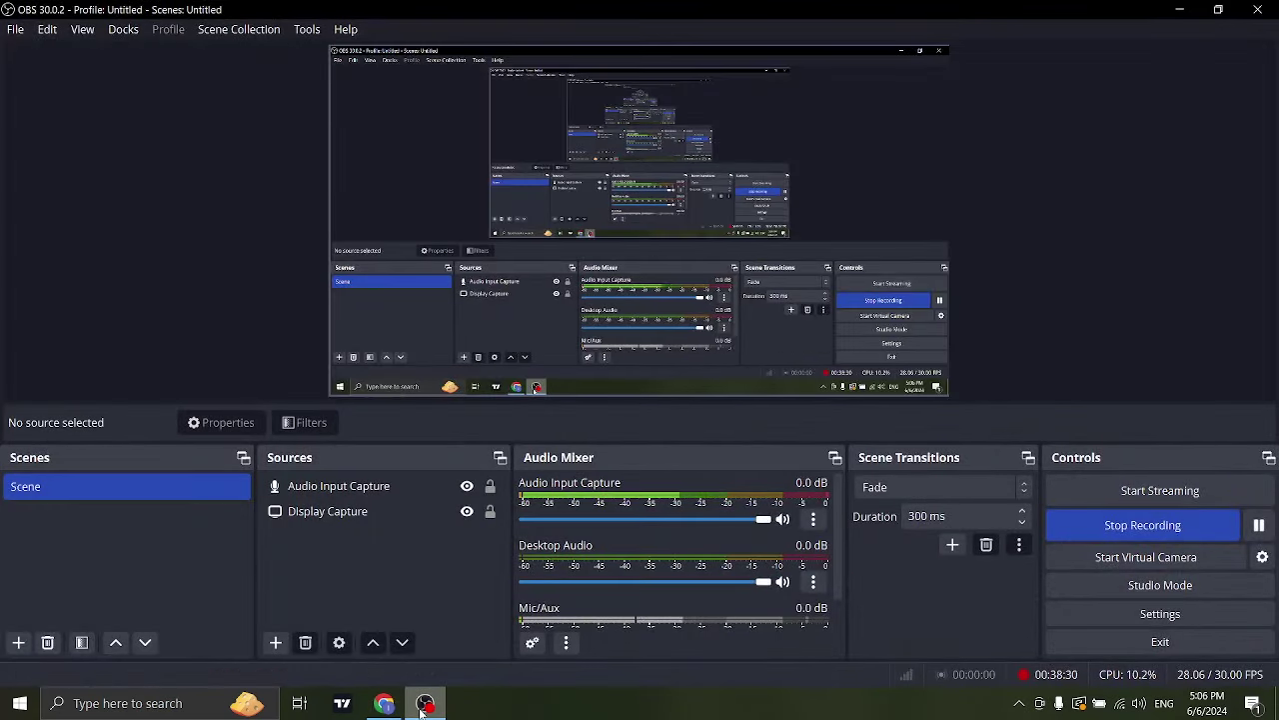
click(423, 705)
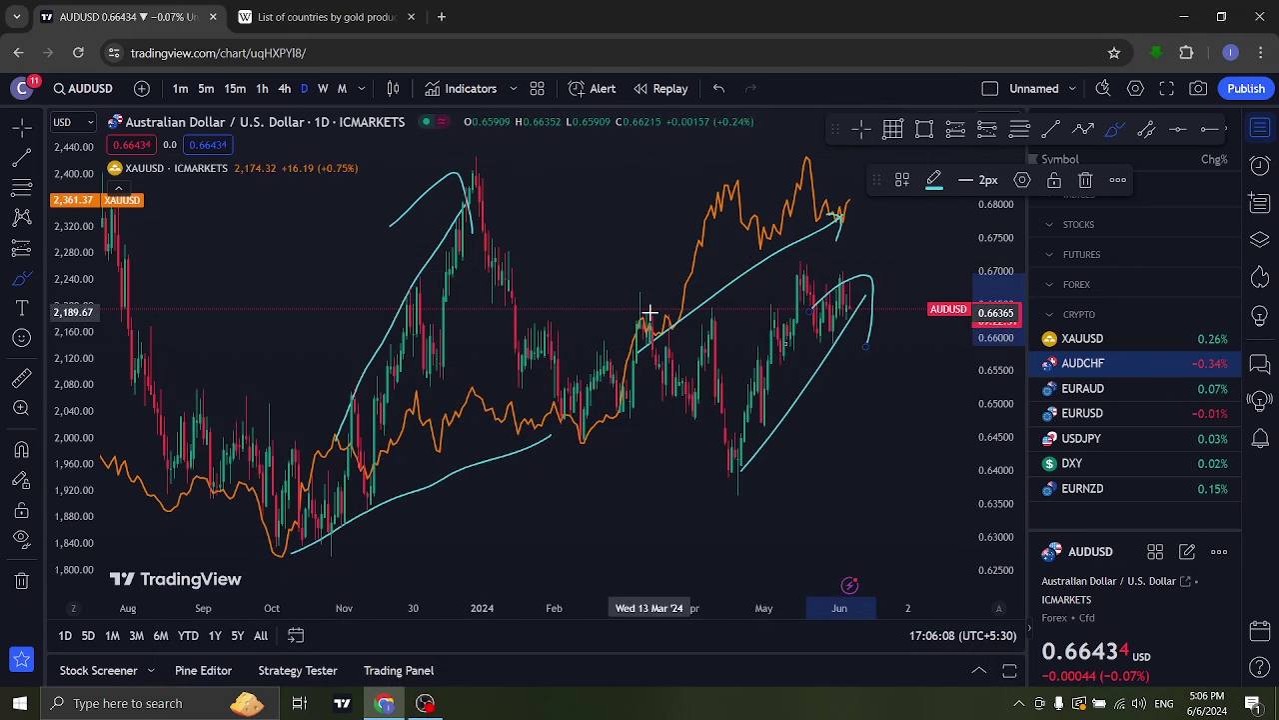